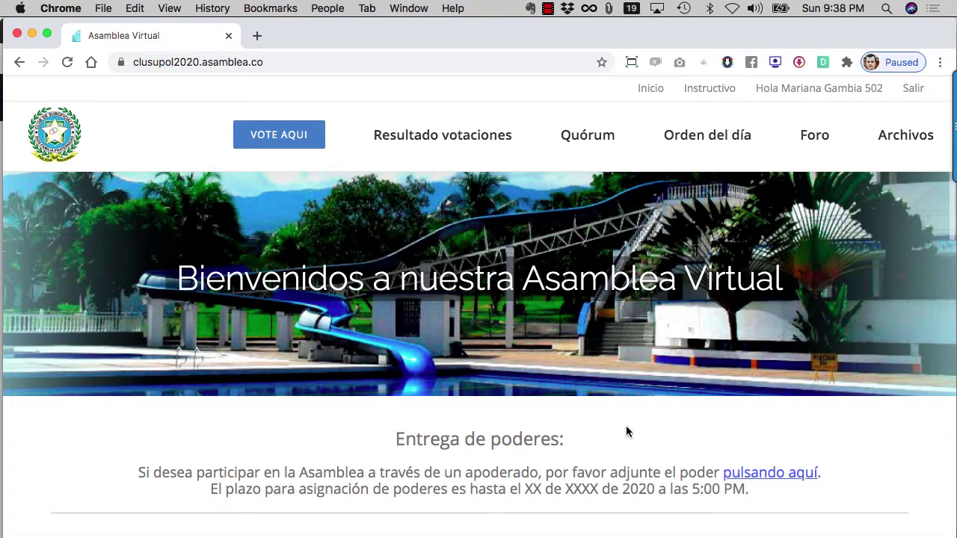
Review the Entrega de poderes section on the assembly home page and open the form for assigning a proxy
scroll(627, 428, down, 4)
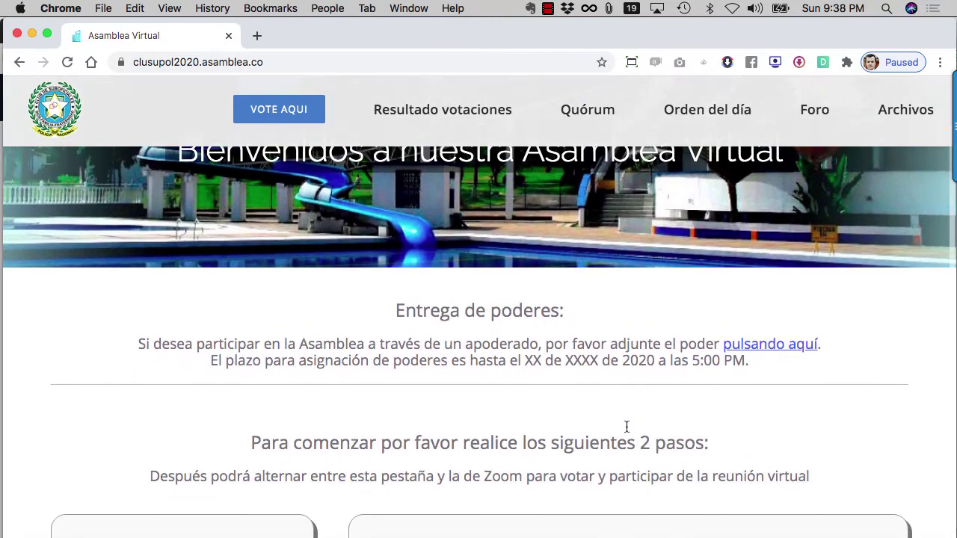
scroll(627, 427, up, 2)
scroll(497, 398, up, 3)
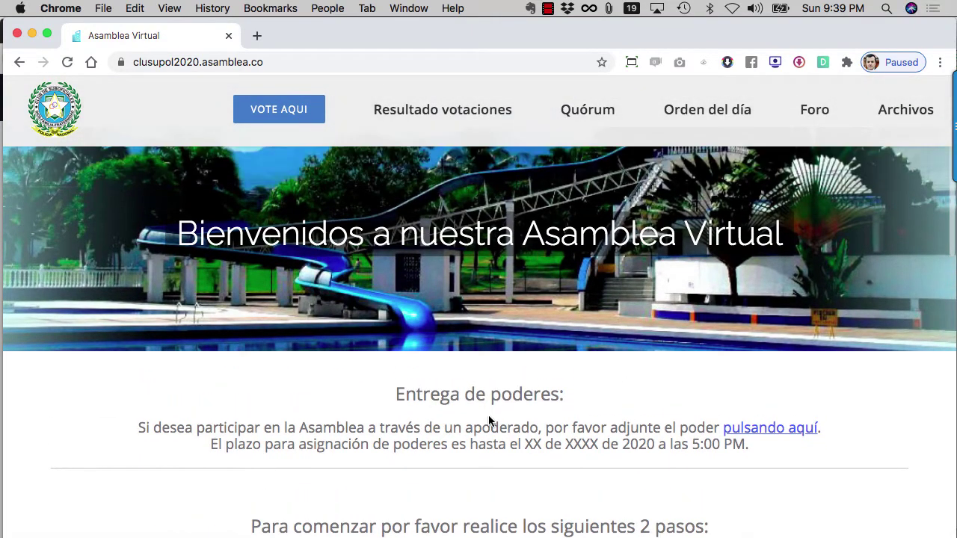
scroll(464, 421, down, 2)
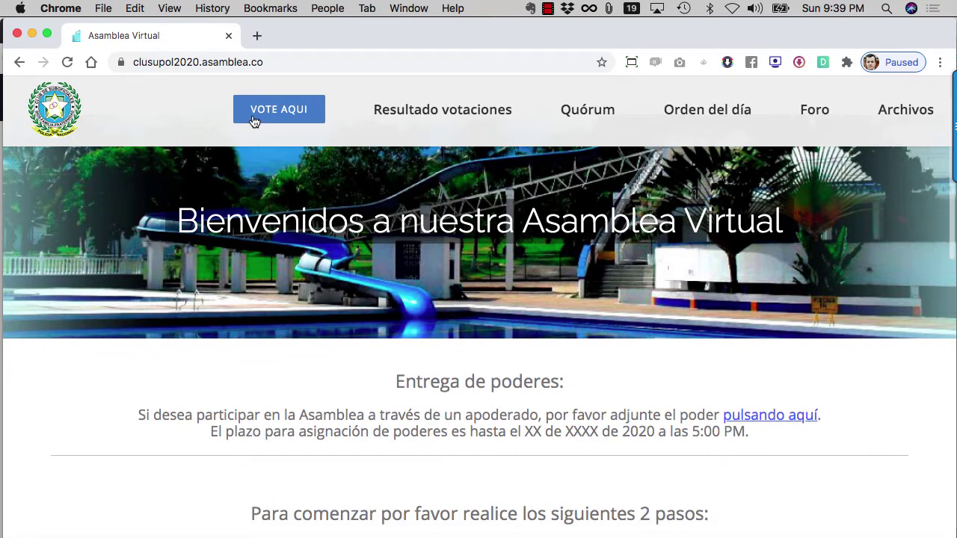
scroll(468, 436, down, 1)
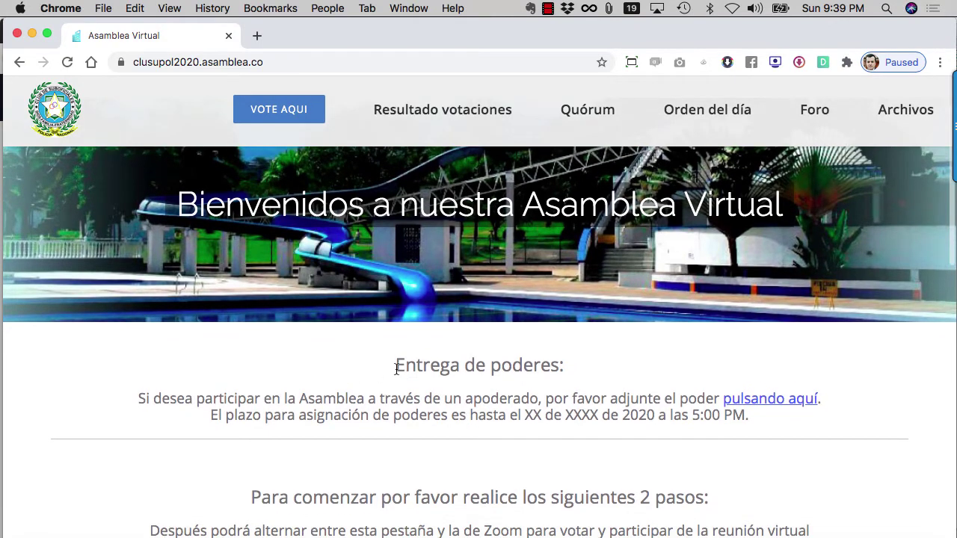
drag(396, 369, 573, 373)
click(520, 391)
drag(145, 403, 562, 417)
click(586, 438)
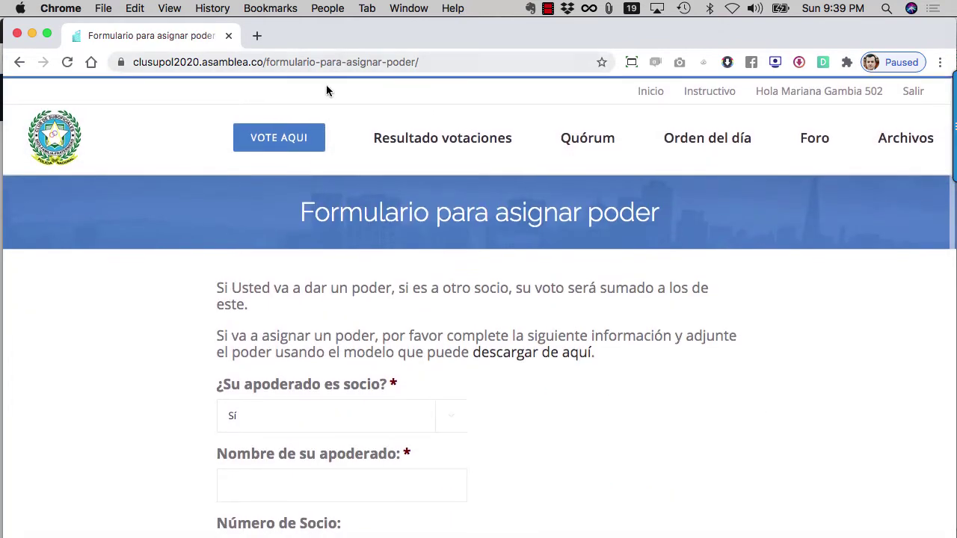
Set the question "¿Su apoderado es socio?" to Sí in the proxy assignment form
scroll(189, 346, down, 1)
scroll(449, 359, down, 5)
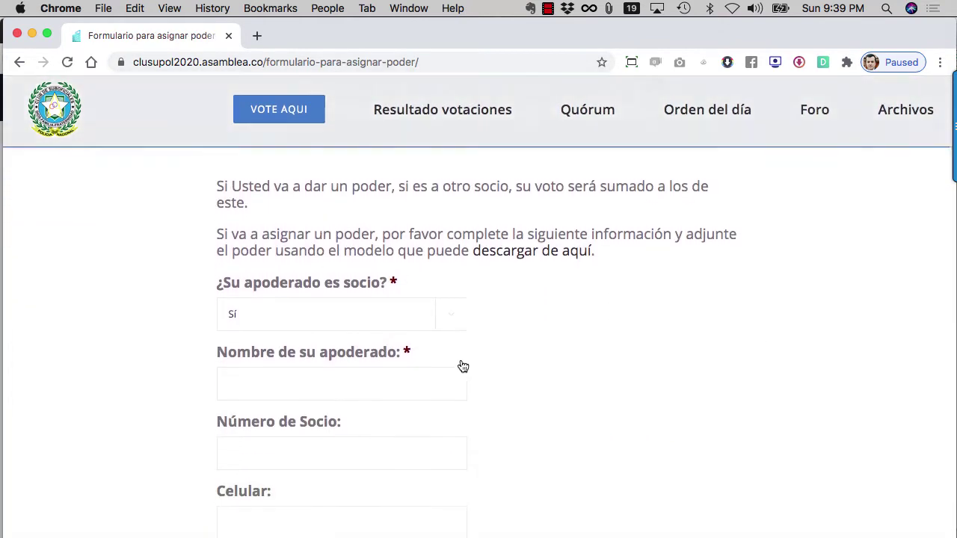
scroll(523, 314, down, 3)
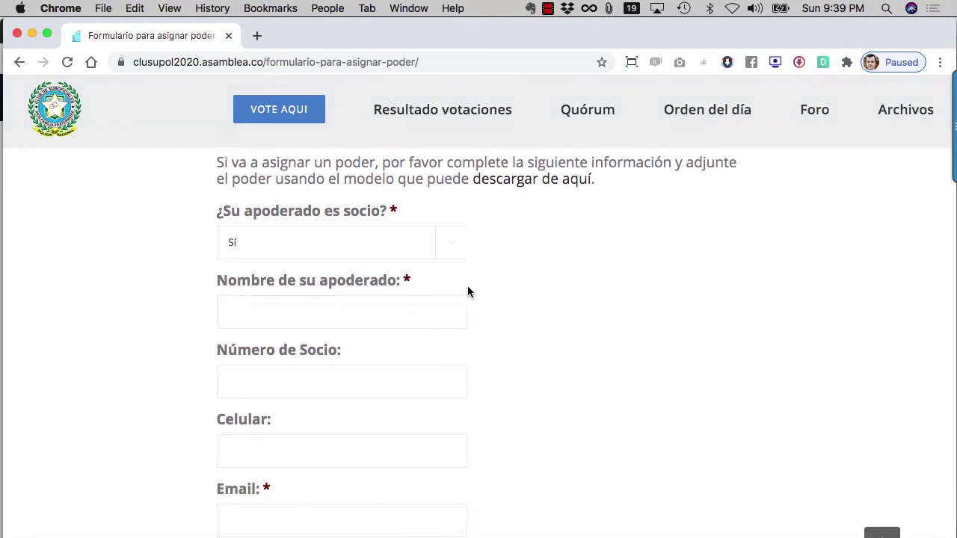
click(336, 259)
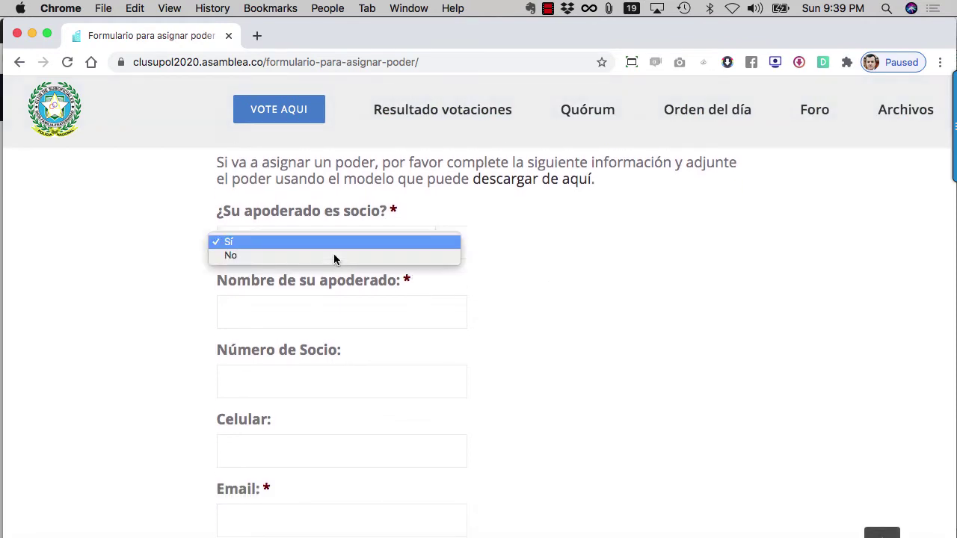
click(278, 244)
click(279, 249)
click(271, 240)
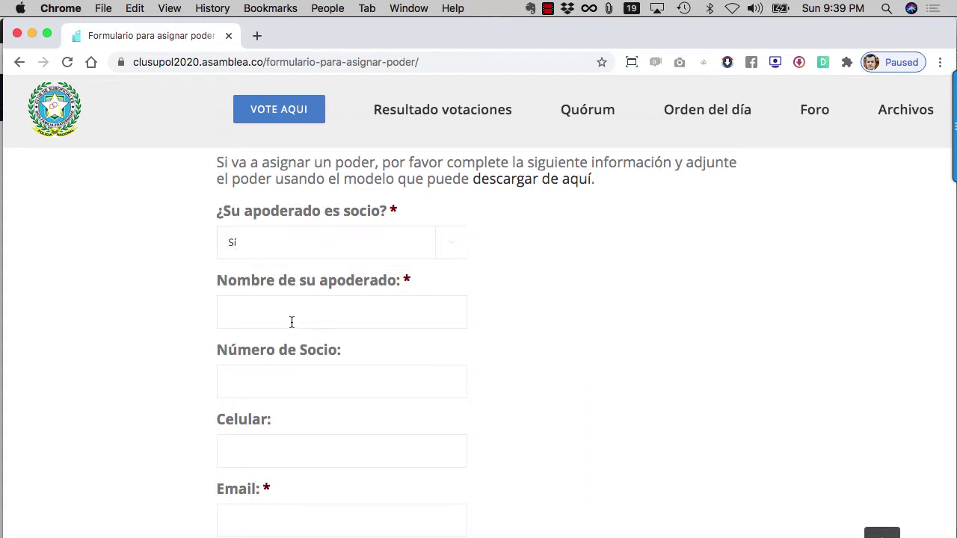
Fill in the proxy's name, member number and mobile phone number
click(292, 322)
text(deedde)
key(super+a)
click(496, 349)
click(320, 391)
text(ededede)
scroll(559, 386, down, 1)
click(345, 436)
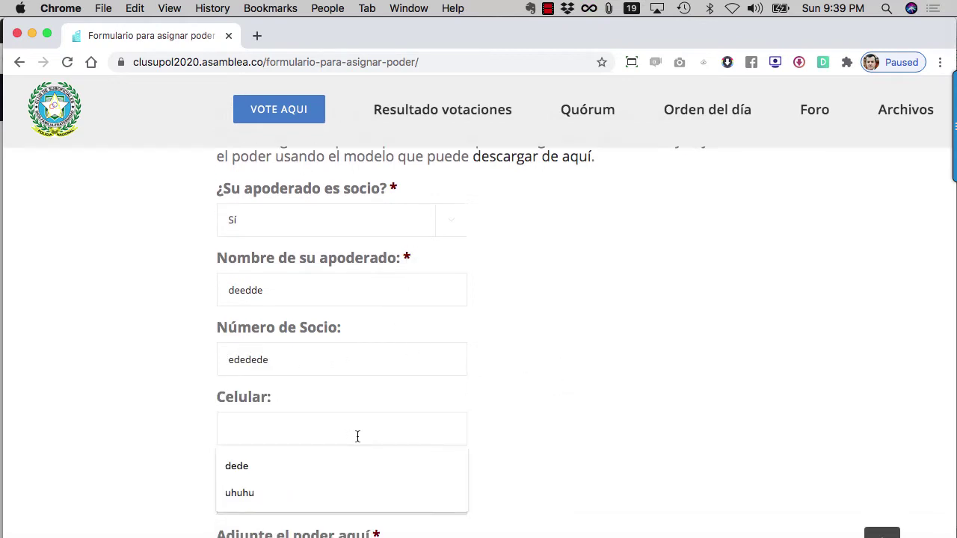
text(232323)
Enter the proxy's e-mail address in the required Email field
scroll(515, 433, down, 4)
click(328, 372)
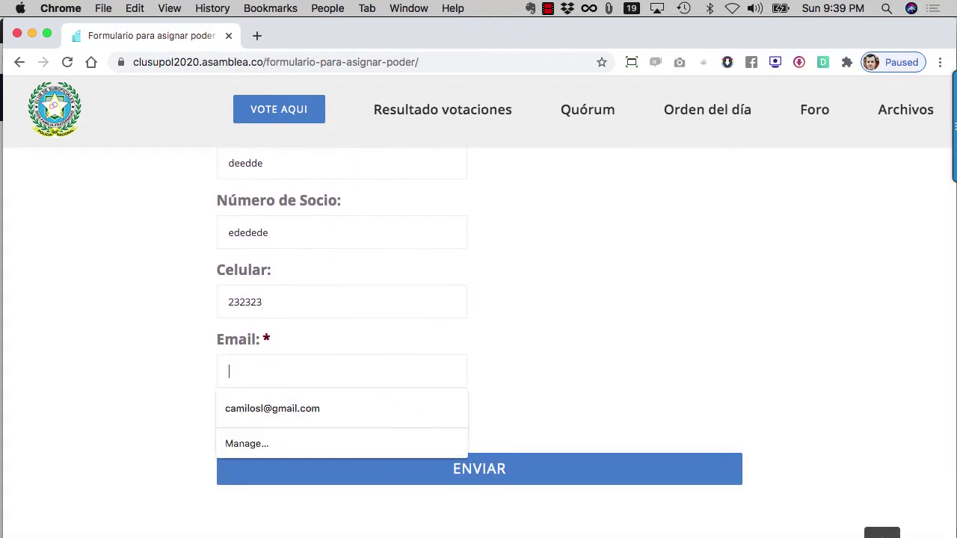
text(e)
text(dede@)
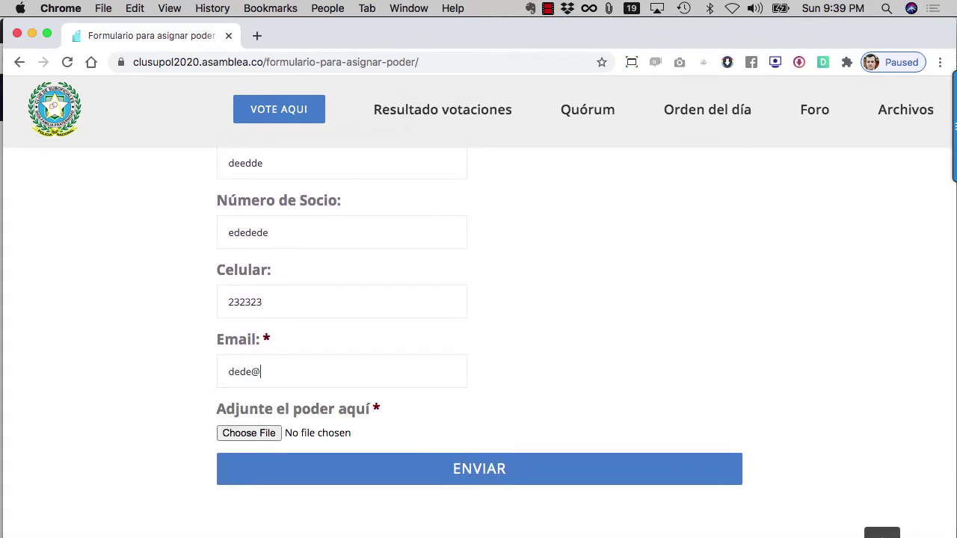
scroll(554, 394, down, 2)
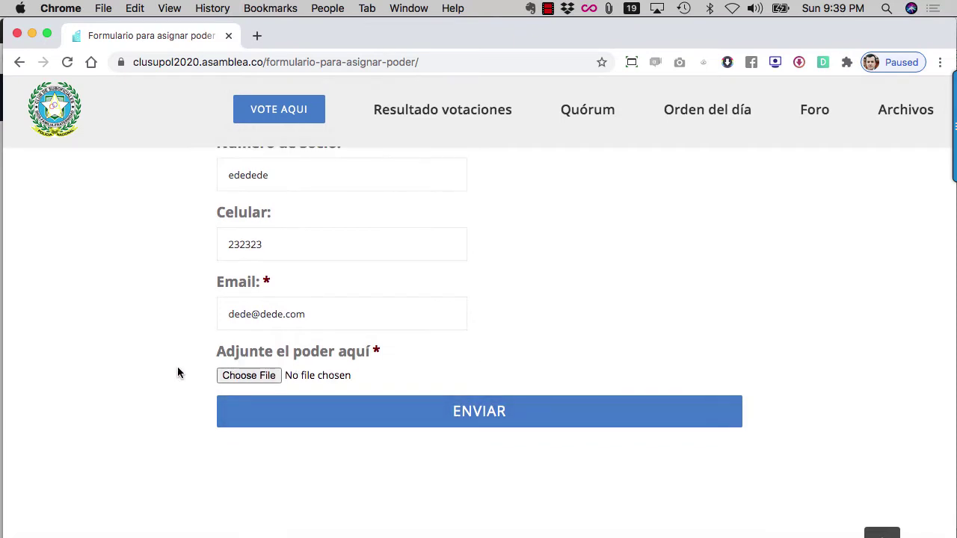
Clear the Email field and try to submit the form without an e-mail address or attached document
scroll(178, 367, up, 2)
scroll(201, 394, up, 1)
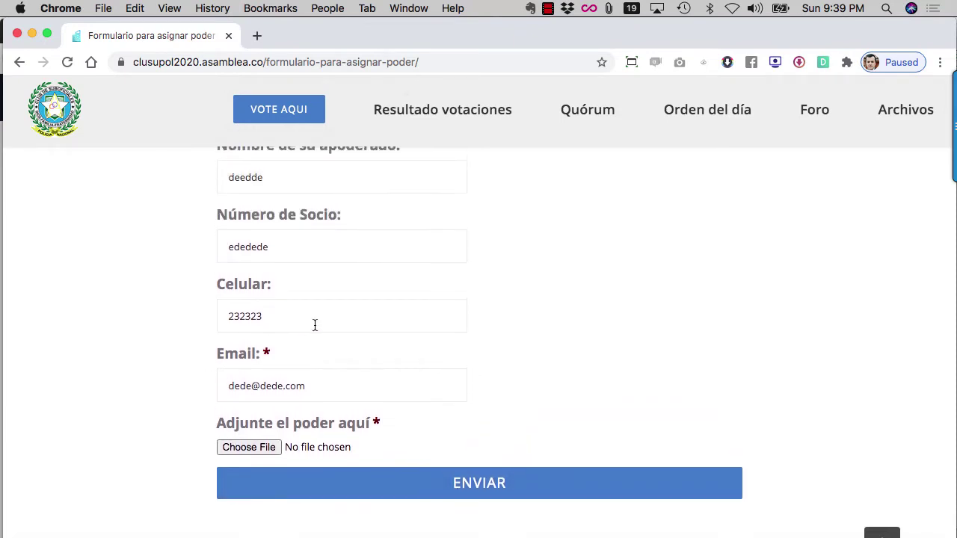
triple_click(370, 393)
key(BackSpace)
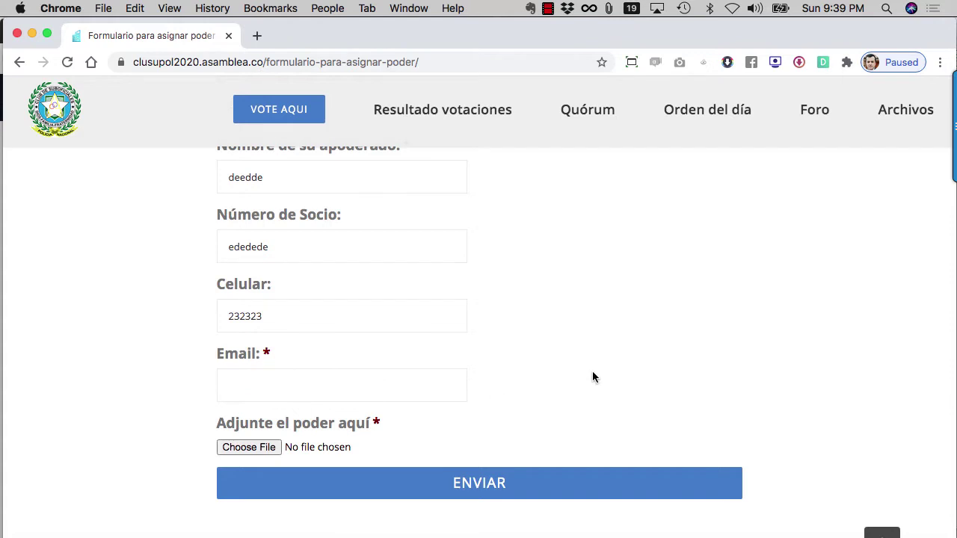
scroll(594, 377, down, 3)
click(482, 381)
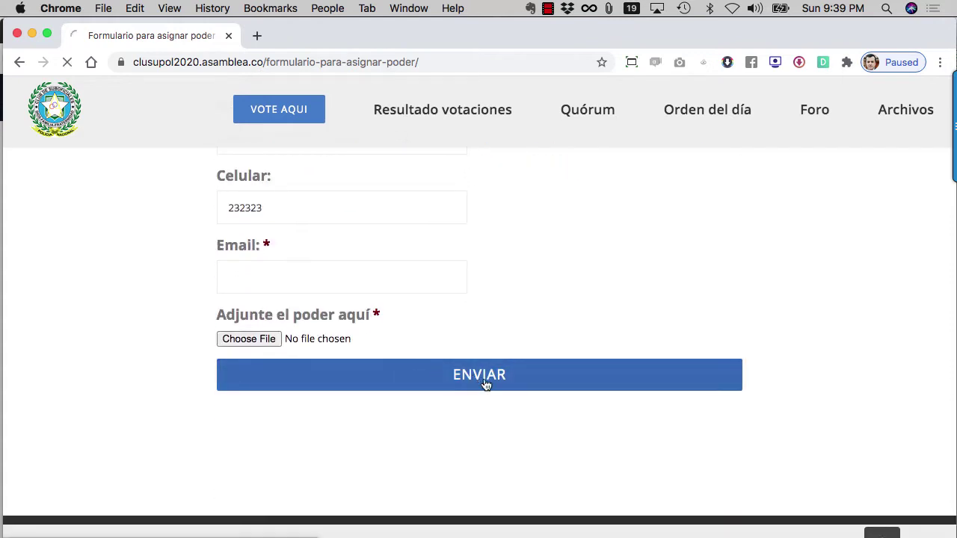
Review the form's flagged required fields and fill in the proxy's e-mail address again
scroll(338, 327, down, 5)
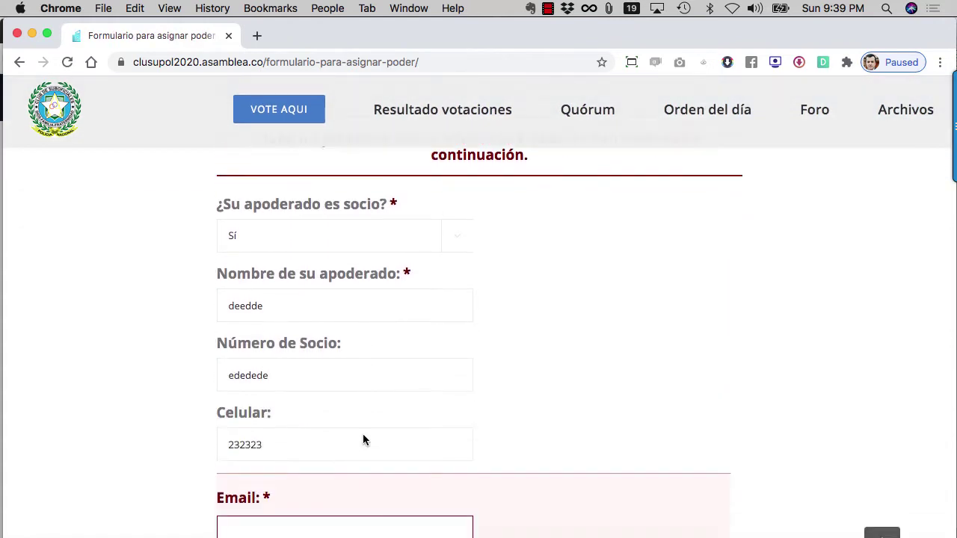
scroll(363, 439, down, 5)
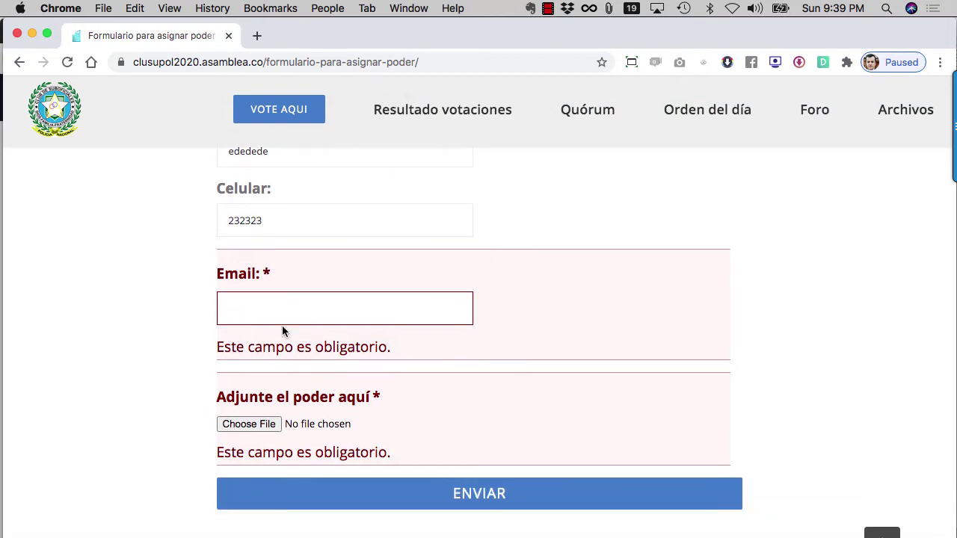
scroll(455, 379, up, 10)
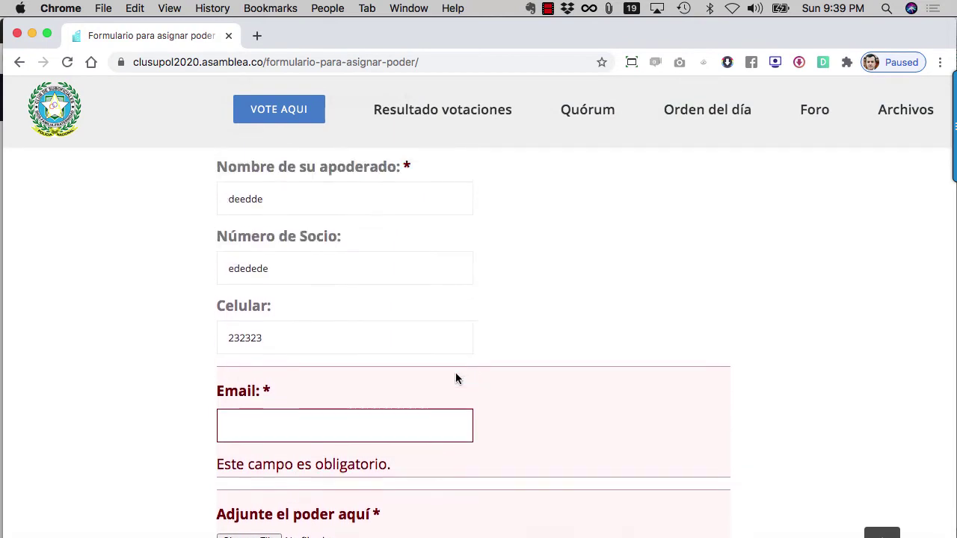
scroll(542, 426, down, 10)
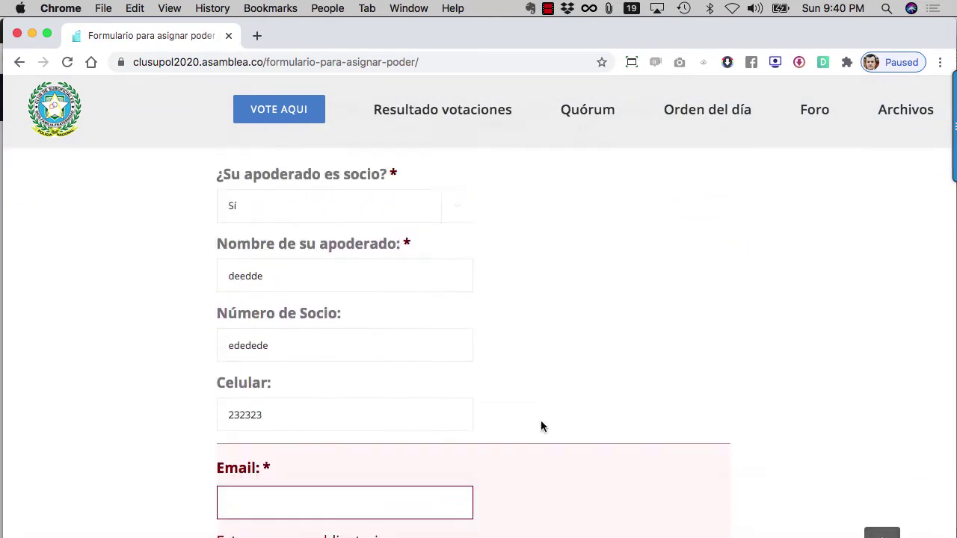
scroll(542, 426, up, 3)
scroll(542, 426, down, 1)
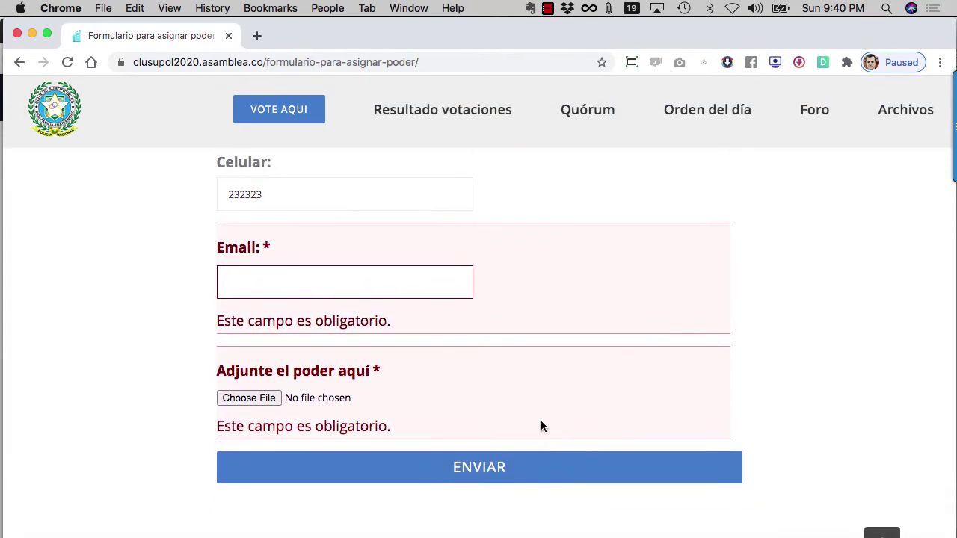
click(354, 280)
text(de@deed.com)
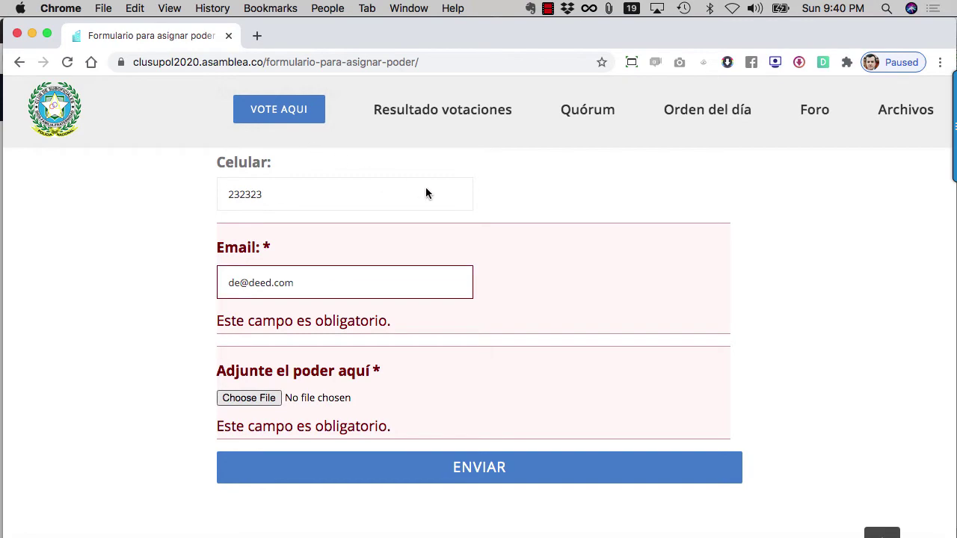
Attach LOGO EAESR.png as the proxy document and submit the form
click(253, 131)
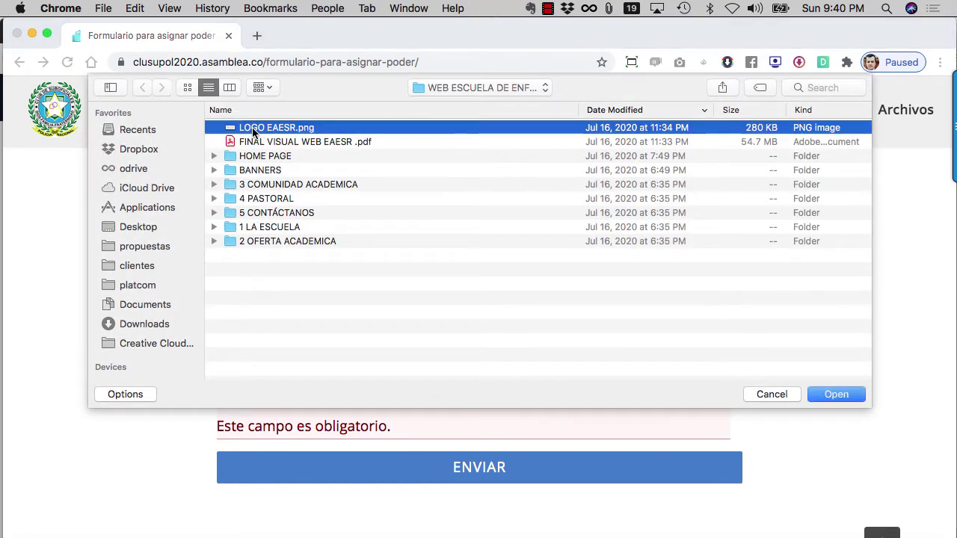
key(space)
key(space)
double_click(253, 130)
scroll(570, 362, down, 2)
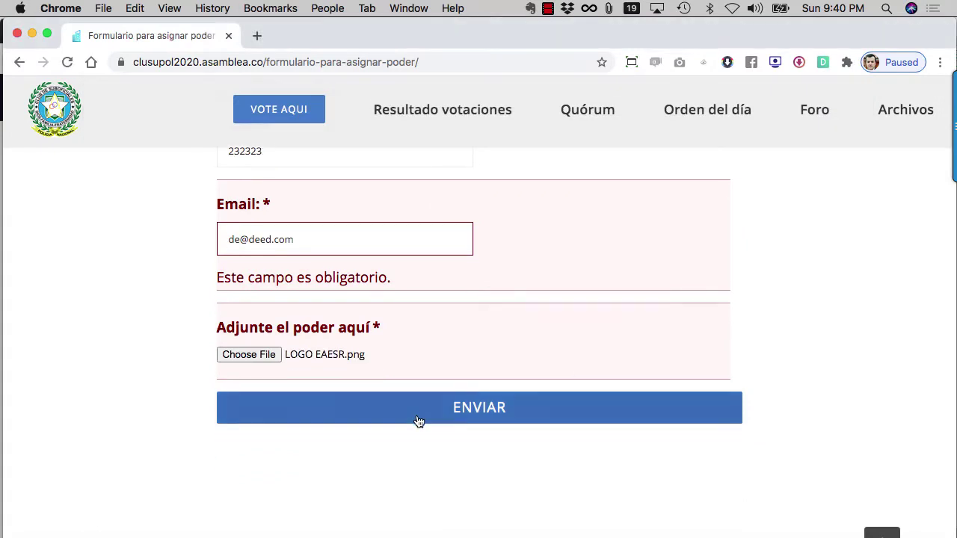
click(486, 417)
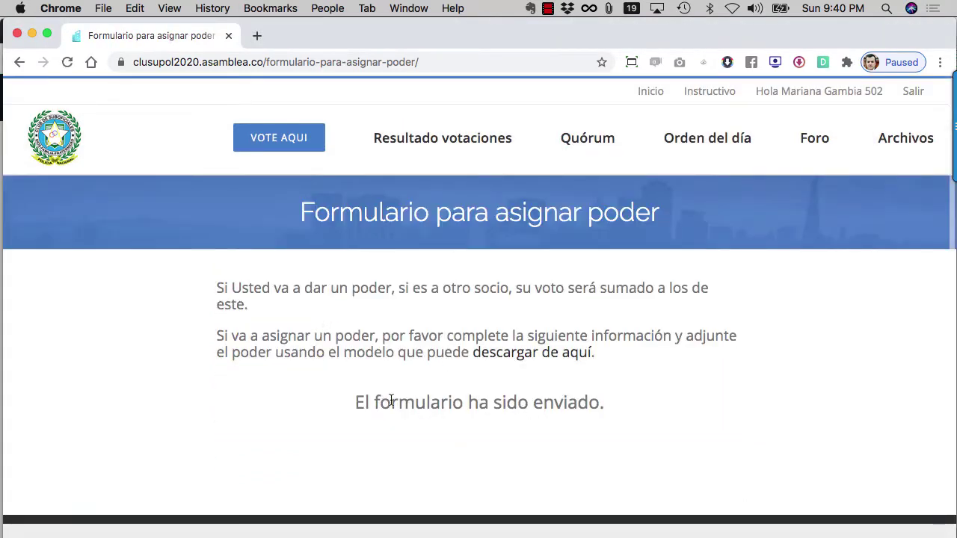
drag(354, 402, 578, 409)
click(592, 463)
Switch to the WordPress admin in Safari and open the entries of the Poder form
key(super+Tab)
key(super+Tab)
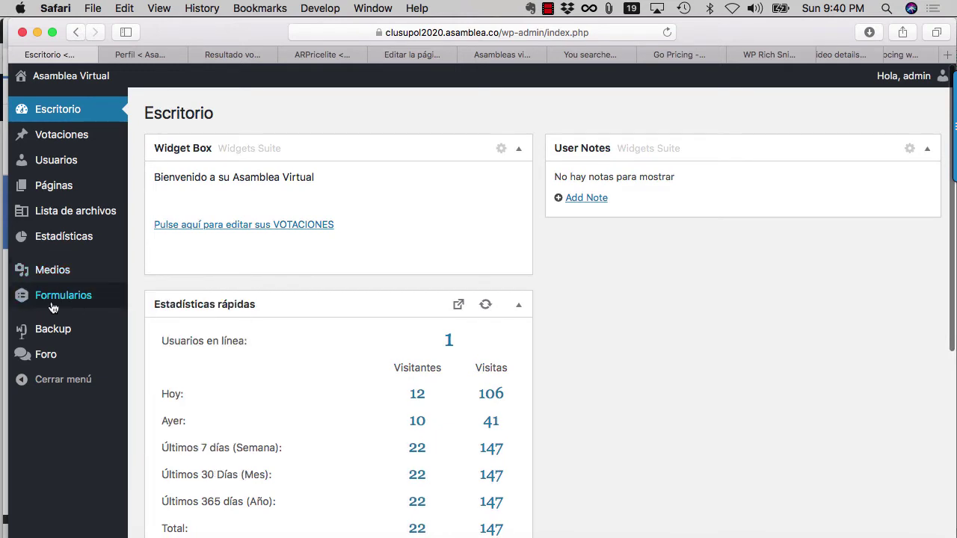
mouse_move(75, 303)
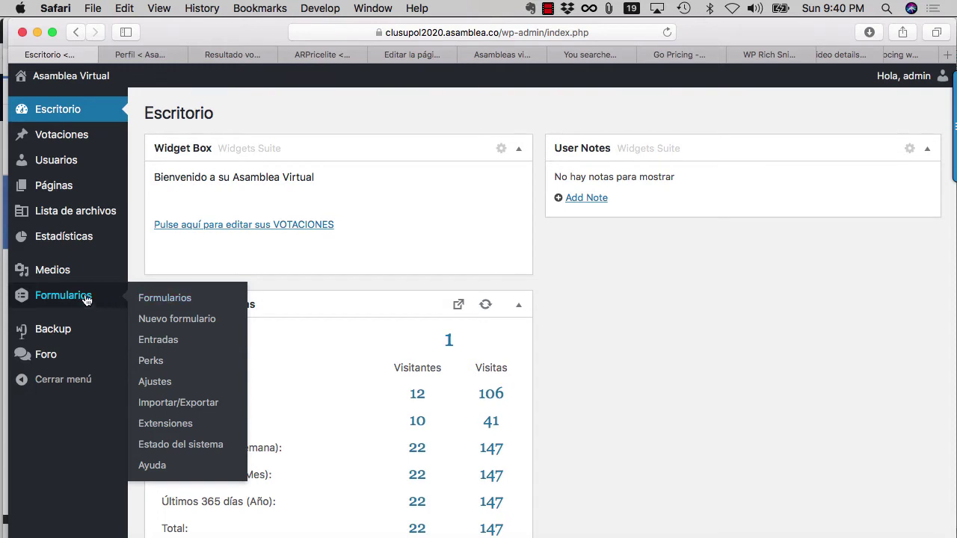
click(150, 298)
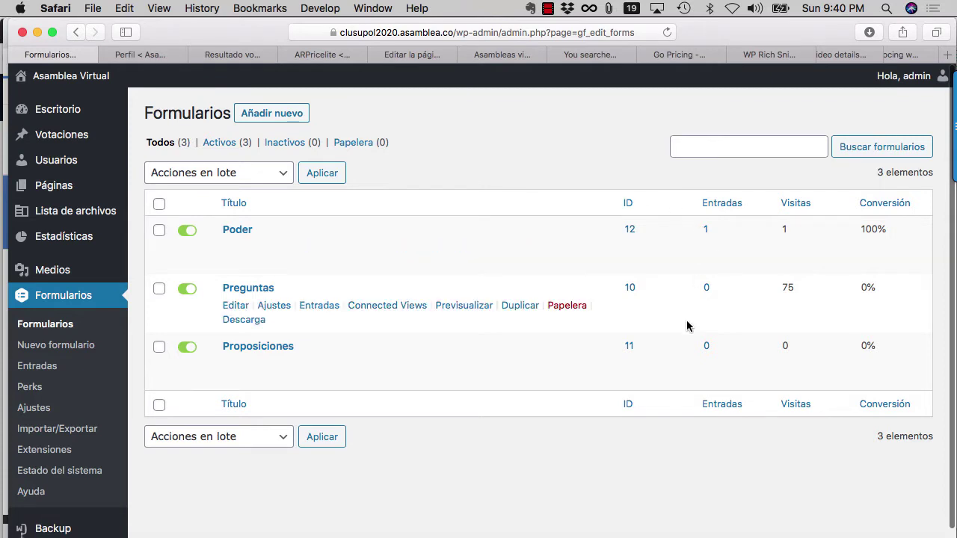
click(707, 230)
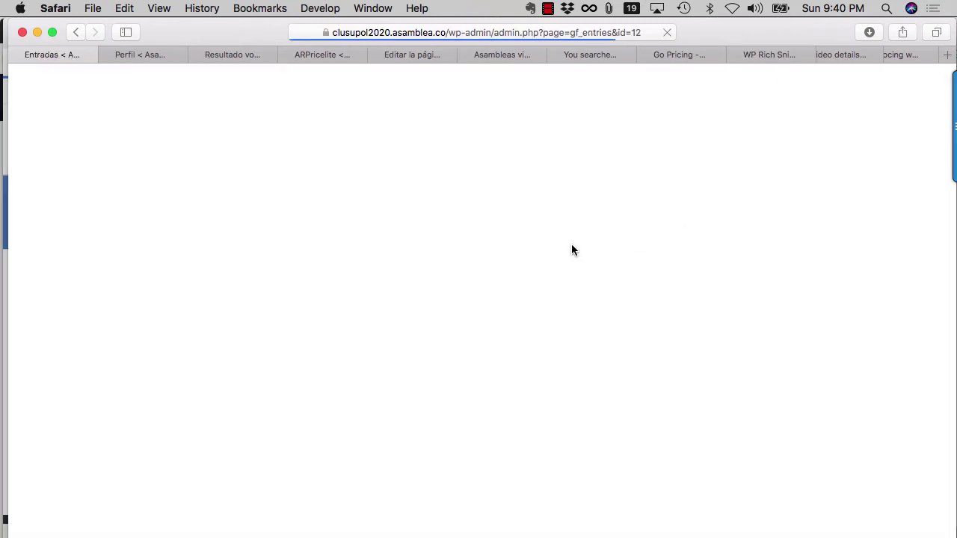
scroll(444, 355, down, 1)
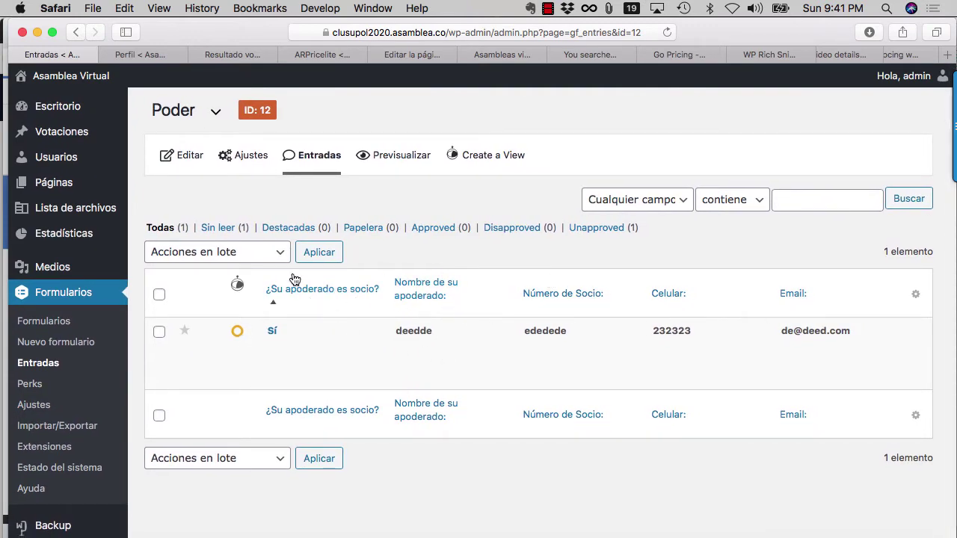
Open the submitted Poder entry and review its fields down to the attached document
mouse_move(269, 333)
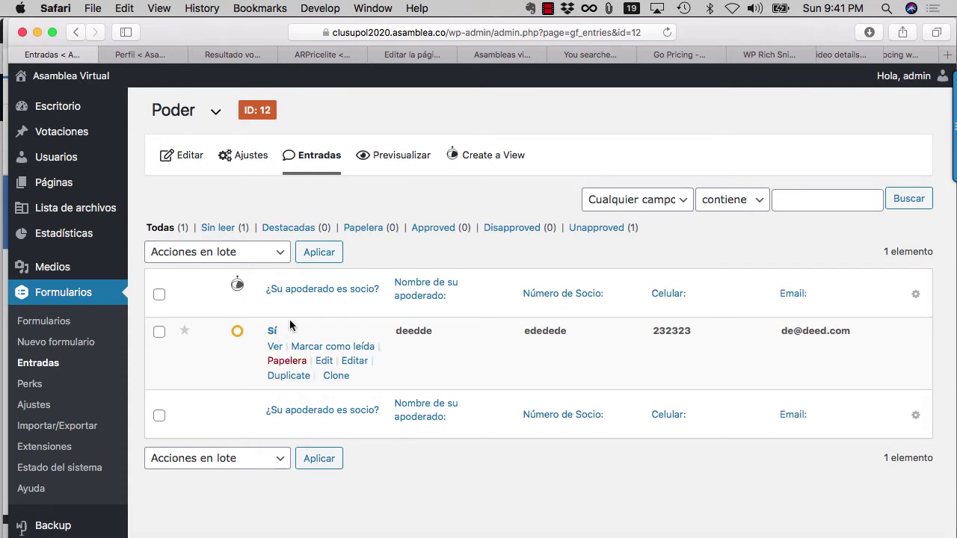
click(272, 333)
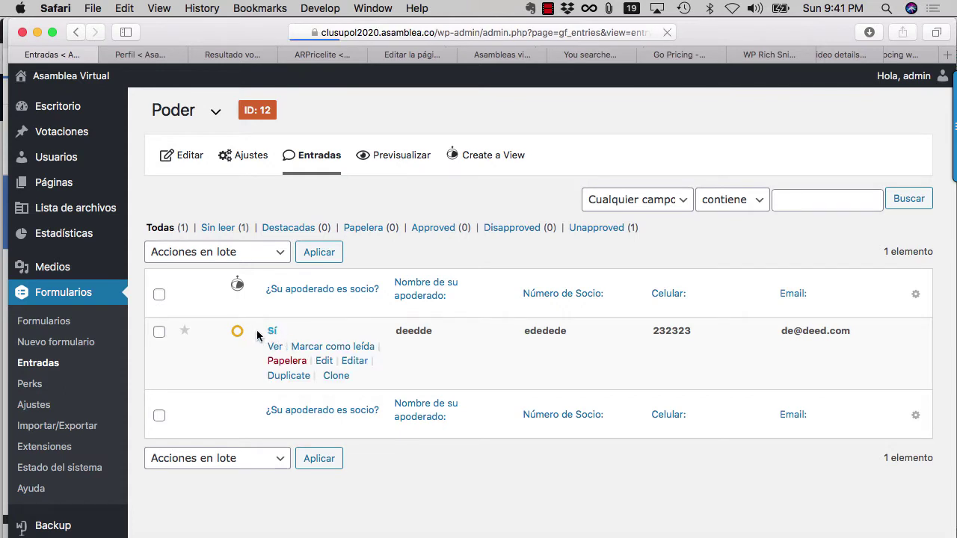
scroll(346, 342, down, 2)
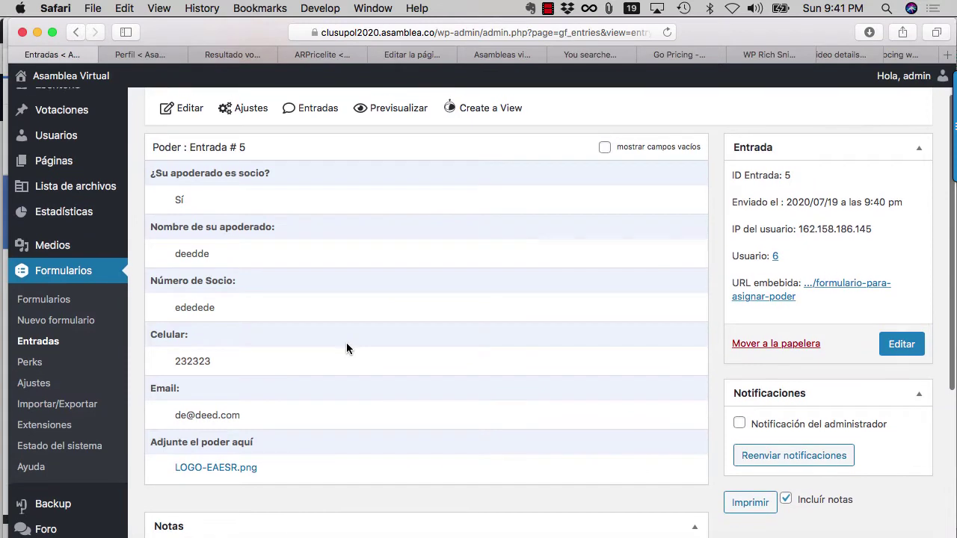
scroll(346, 344, down, 2)
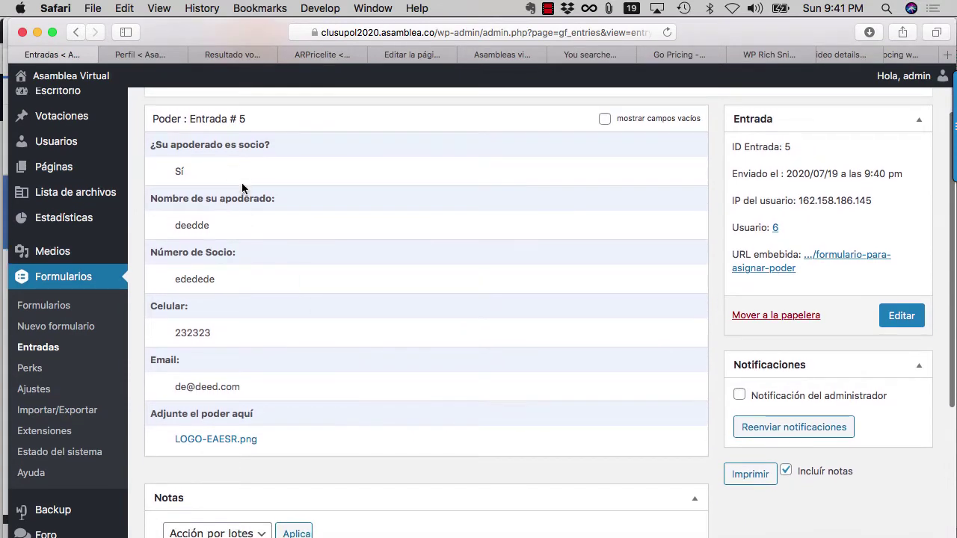
scroll(238, 188, up, 1)
scroll(253, 254, down, 5)
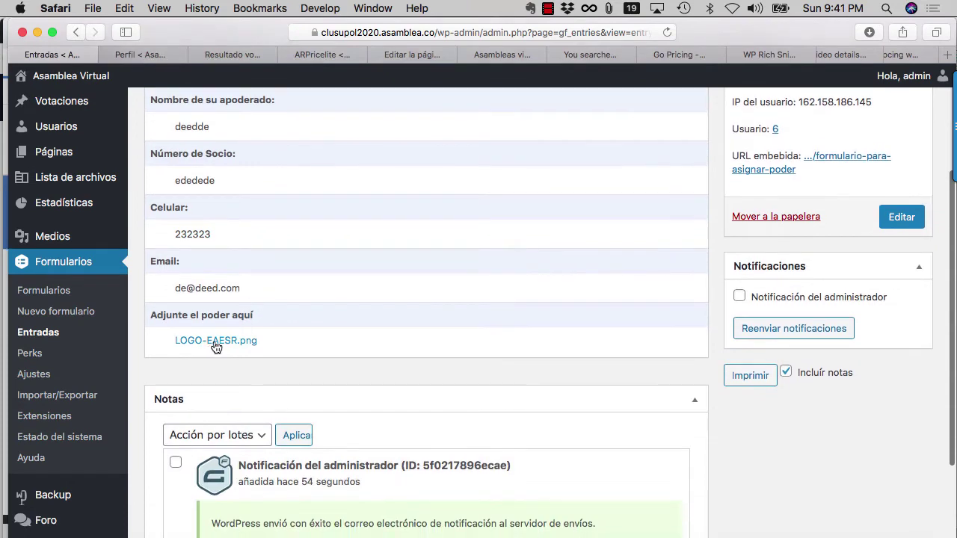
Review the submitted Poder entry's attachment, notes and submission details such as date, IP address and user
scroll(250, 347, down, 1)
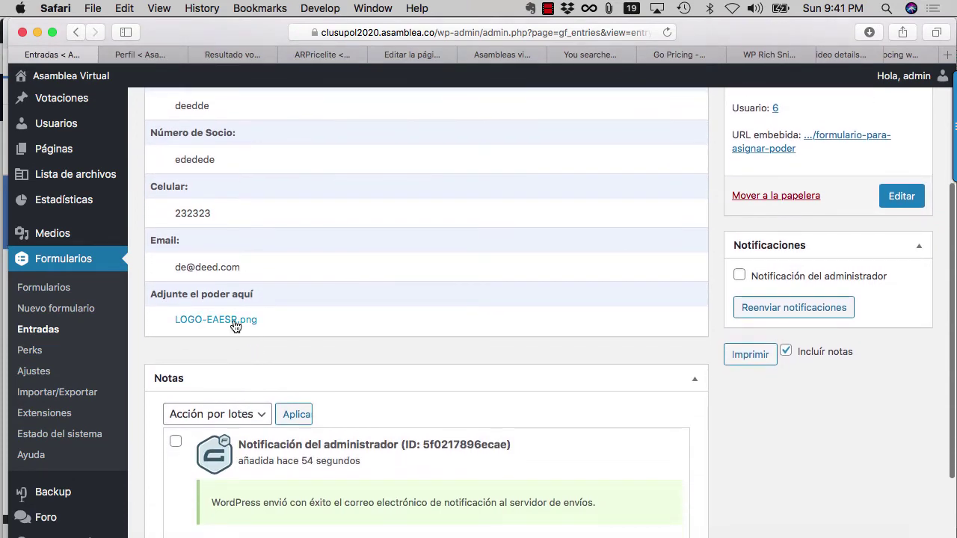
scroll(334, 348, down, 4)
scroll(334, 347, up, 10)
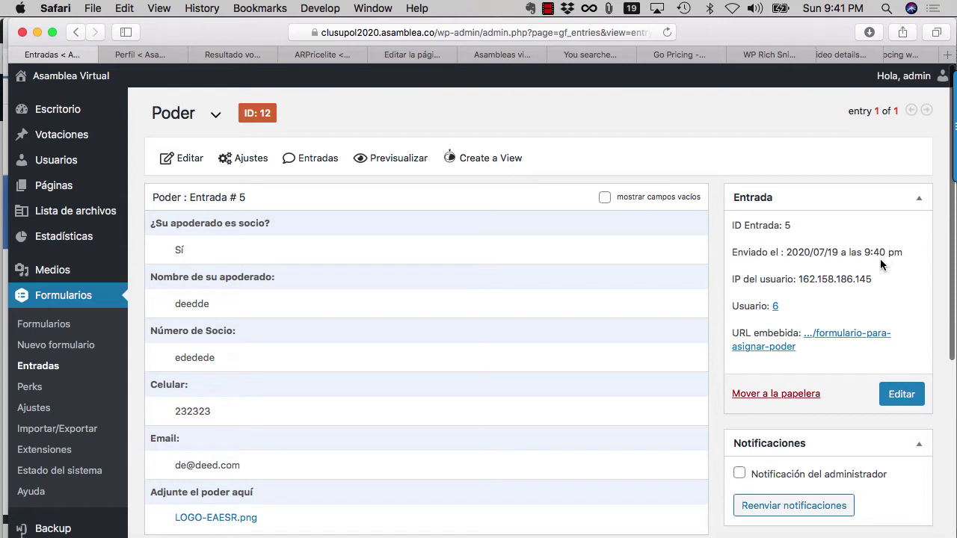
scroll(823, 298, down, 1)
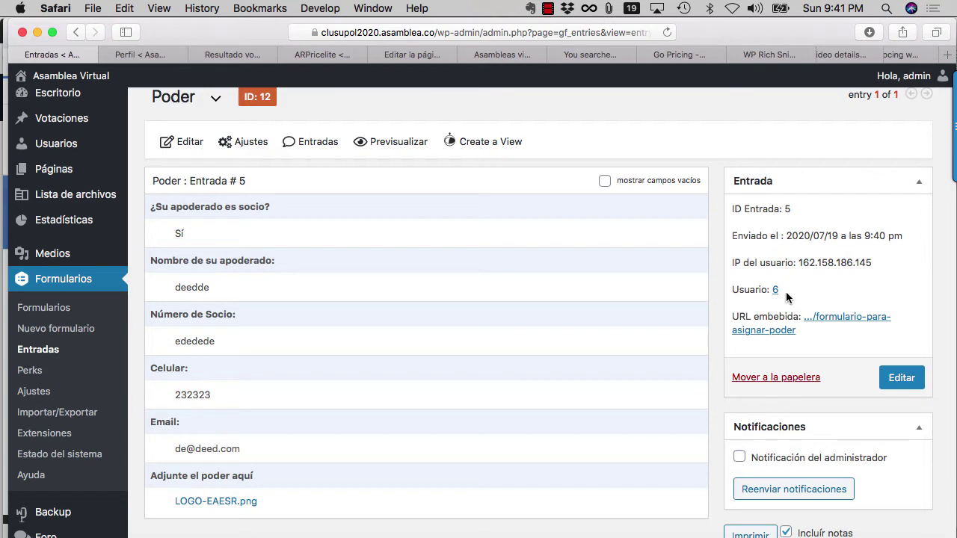
click(804, 301)
scroll(638, 371, up, 1)
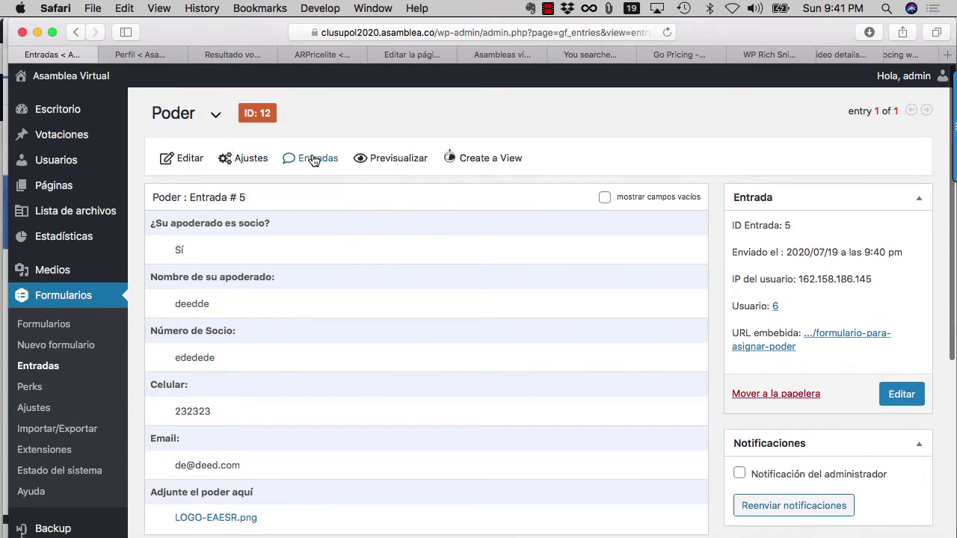
Return to the forms list and open the entries list of the Poder form
click(47, 325)
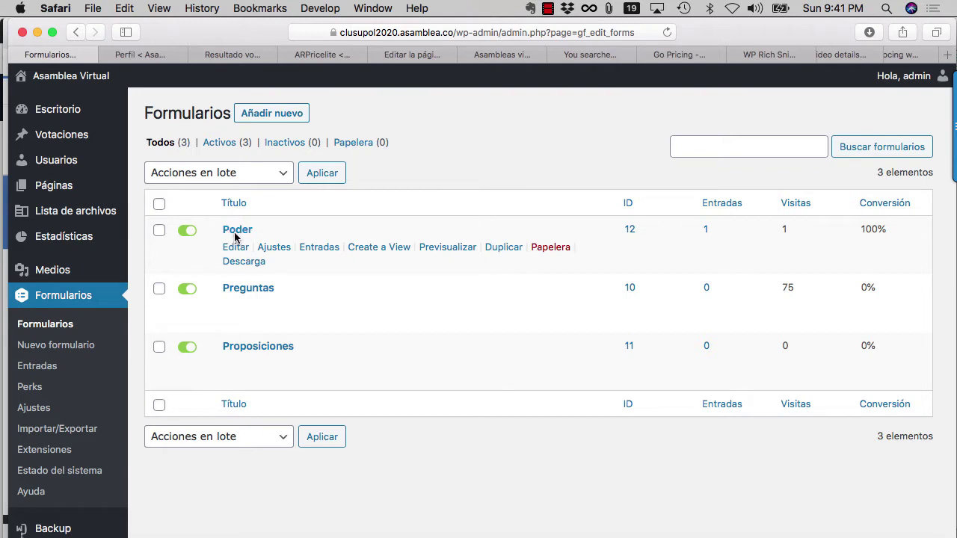
mouse_move(271, 249)
click(315, 252)
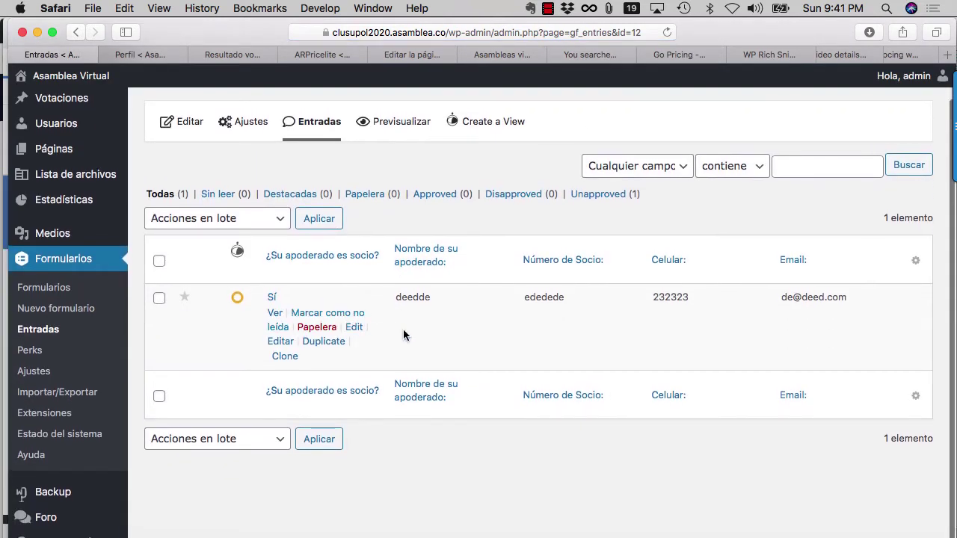
scroll(404, 339, up, 2)
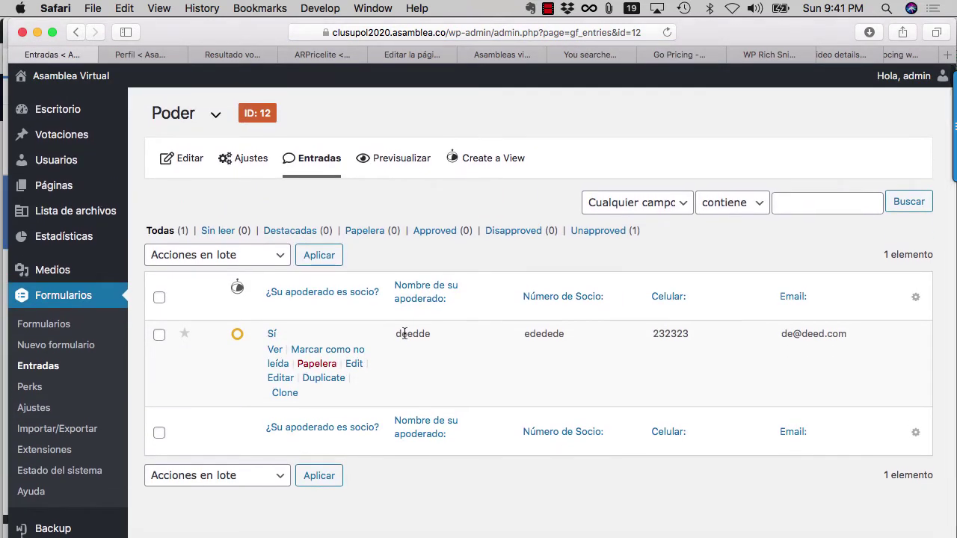
mouse_move(257, 171)
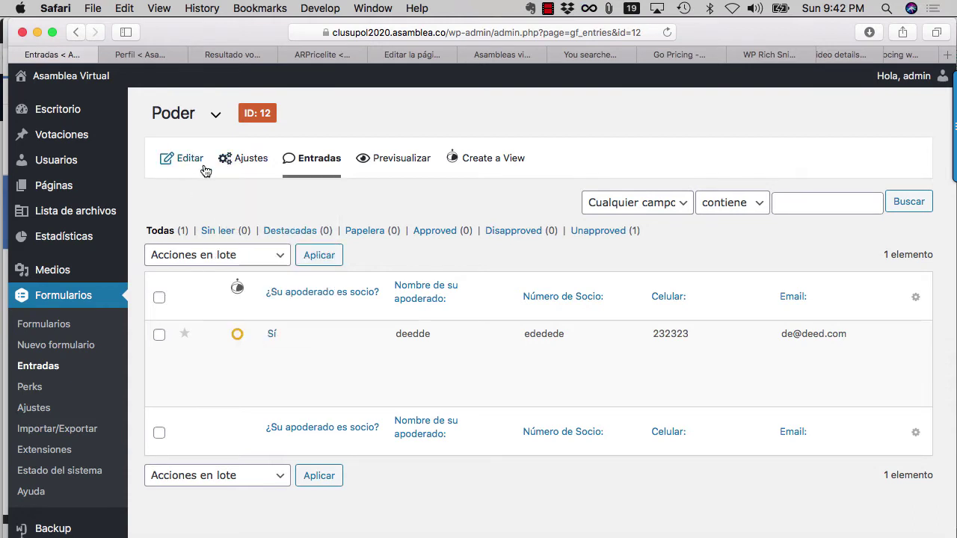
Open the Poder form for editing from the forms list and add a Línea de texto field at its end
click(45, 330)
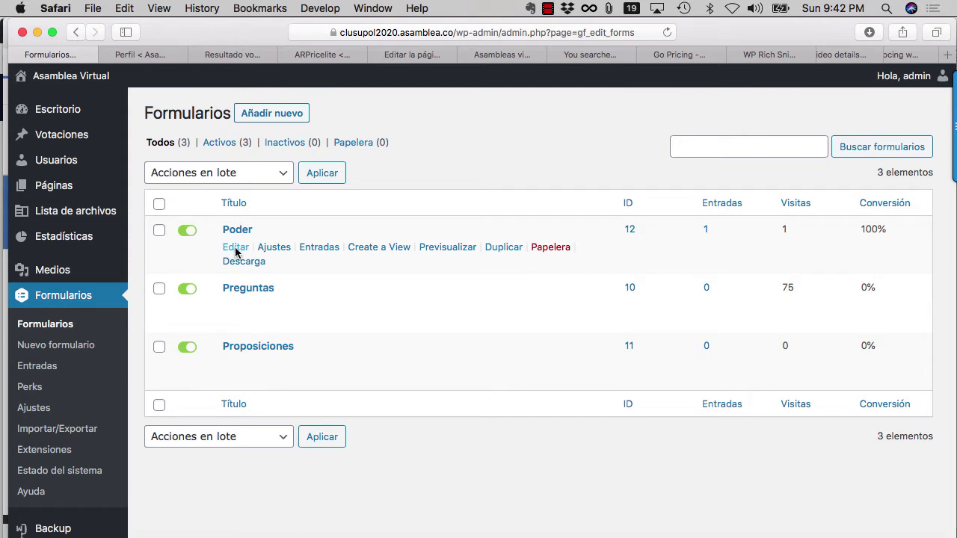
click(235, 248)
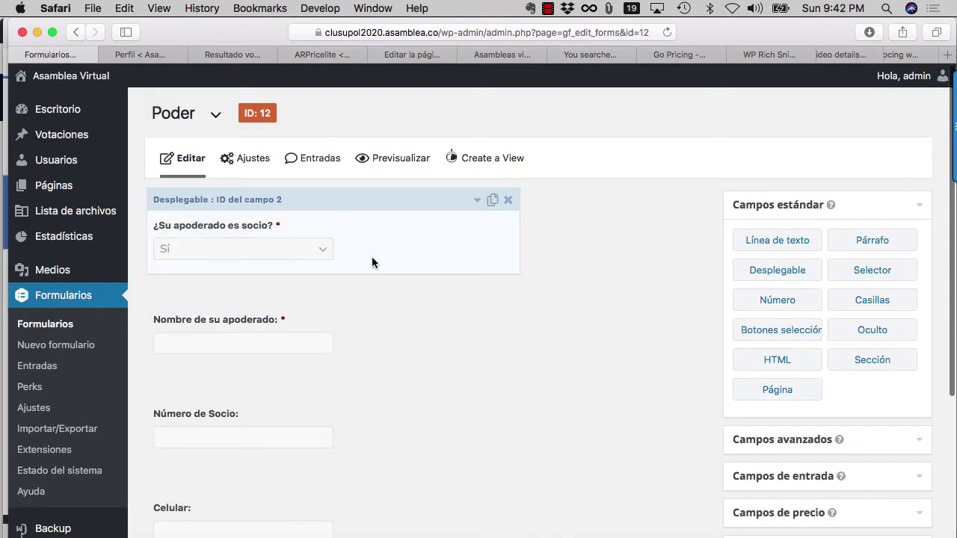
scroll(550, 347, down, 2)
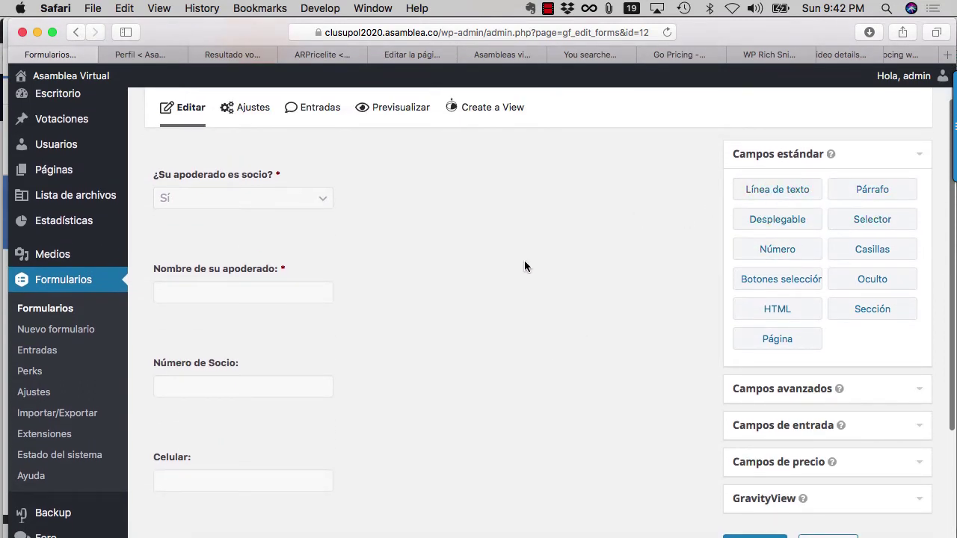
scroll(525, 266, down, 1)
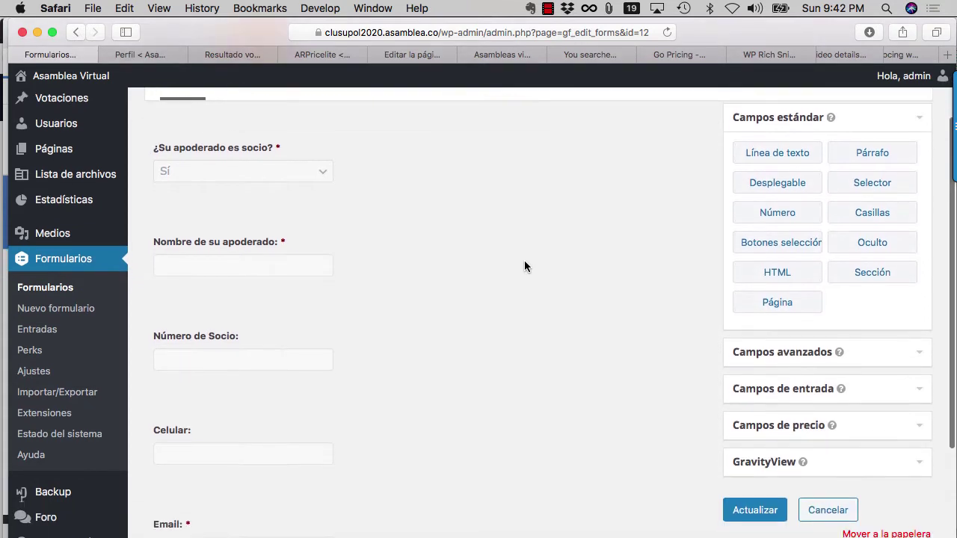
click(778, 155)
scroll(593, 320, down, 7)
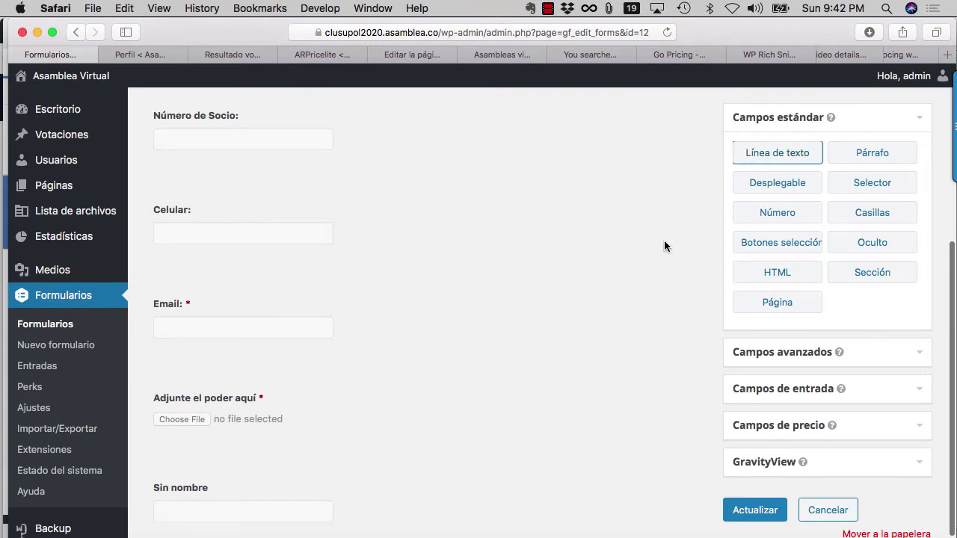
scroll(664, 240, down, 2)
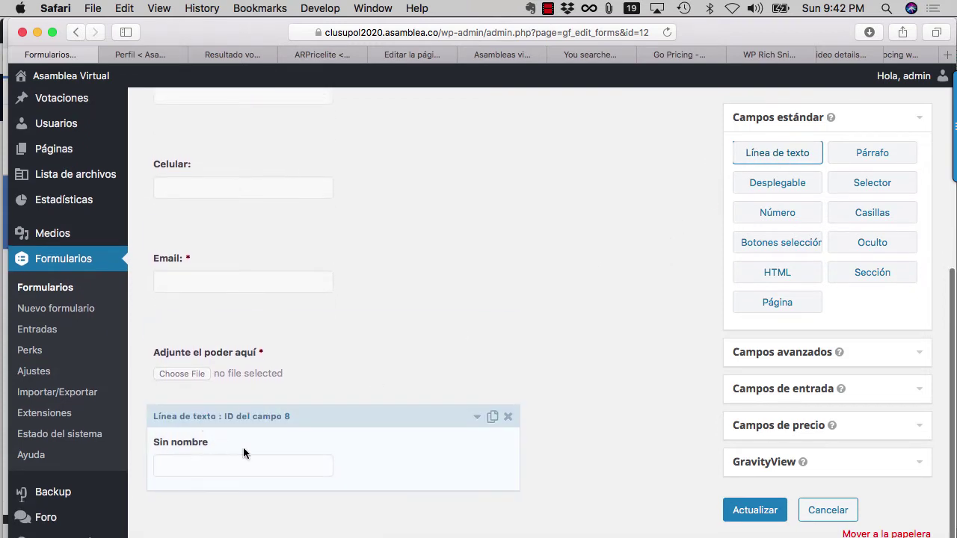
Expand the new text field's settings and set its label to "Club al que pertenece"
click(217, 446)
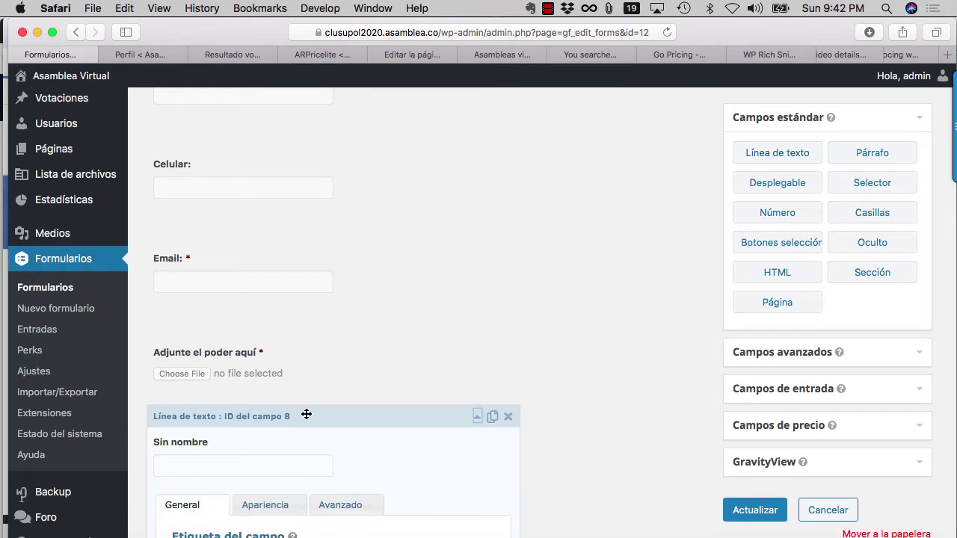
scroll(351, 427, down, 3)
scroll(366, 437, down, 2)
triple_click(273, 408)
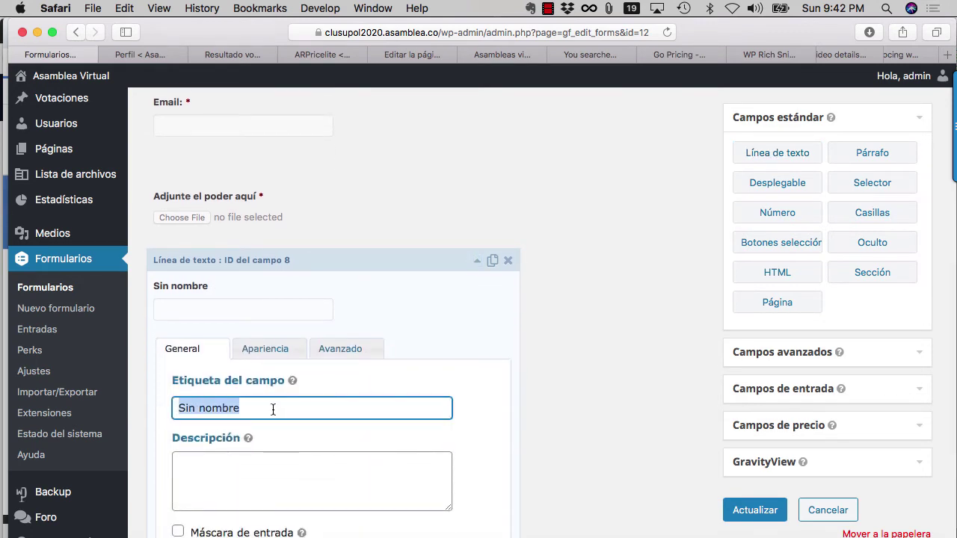
text(Club al que pertenece)
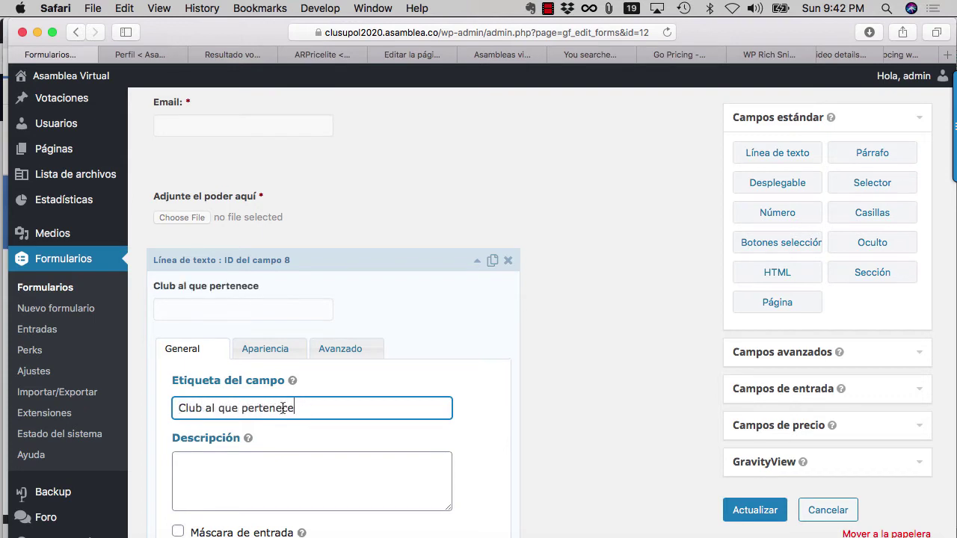
click(441, 363)
Make the Club al que pertenece field mandatory and collapse its settings
scroll(369, 416, down, 4)
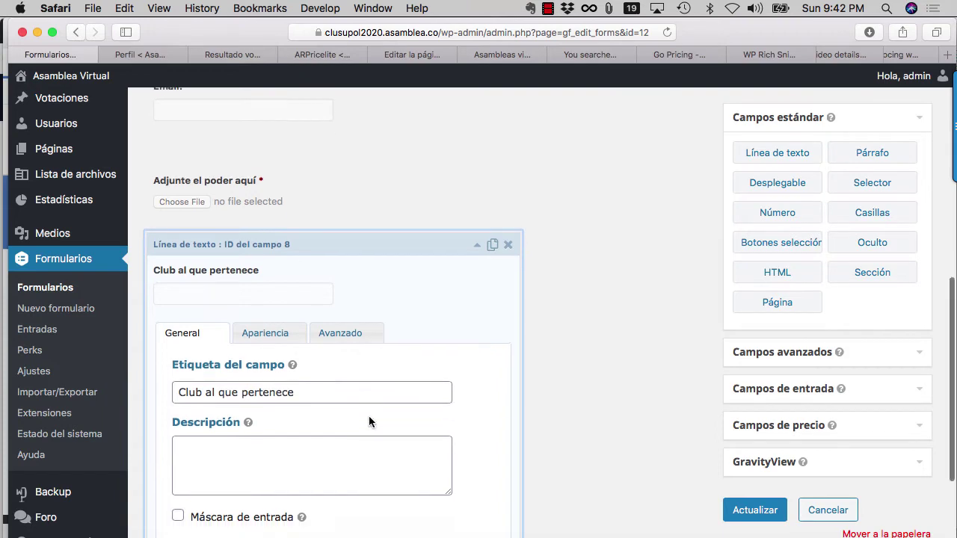
scroll(368, 422, down, 1)
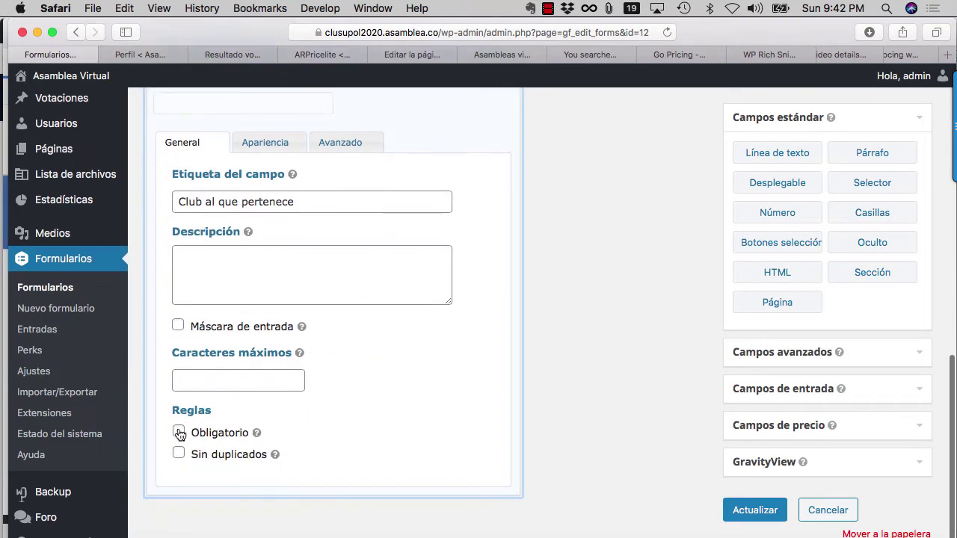
scroll(387, 424, up, 5)
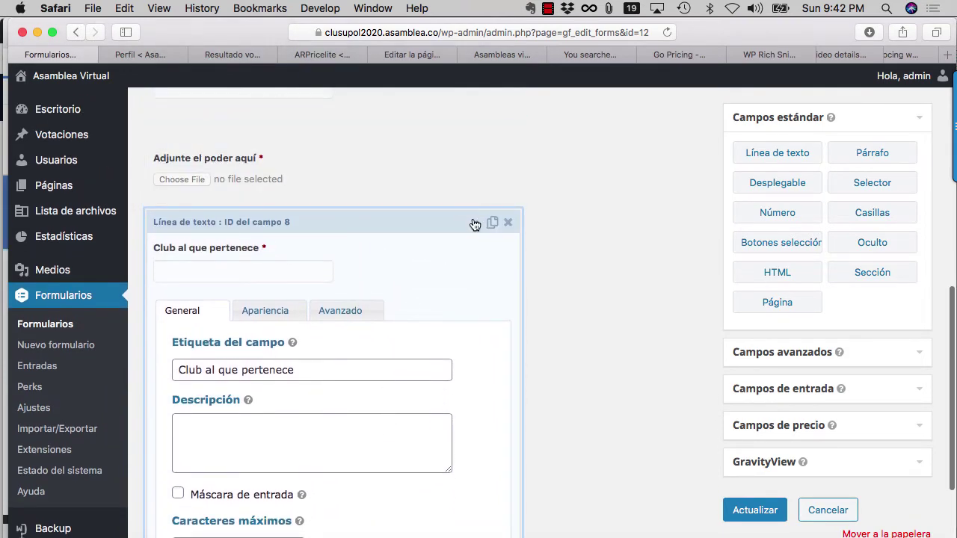
click(476, 222)
scroll(431, 270, up, 3)
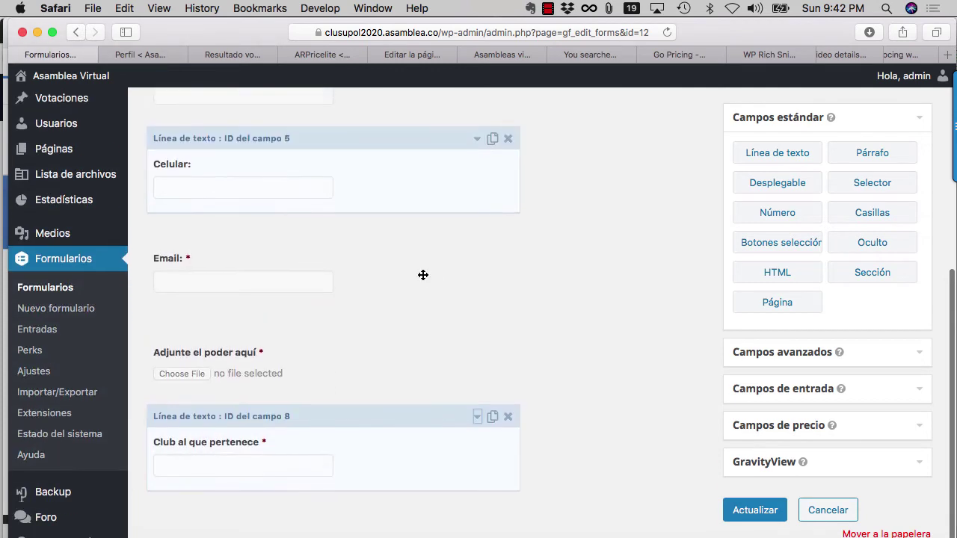
Move the Club al que pertenece field between Número de Socio and Celular and update the form
drag(314, 422, 311, 202)
scroll(621, 349, down, 1)
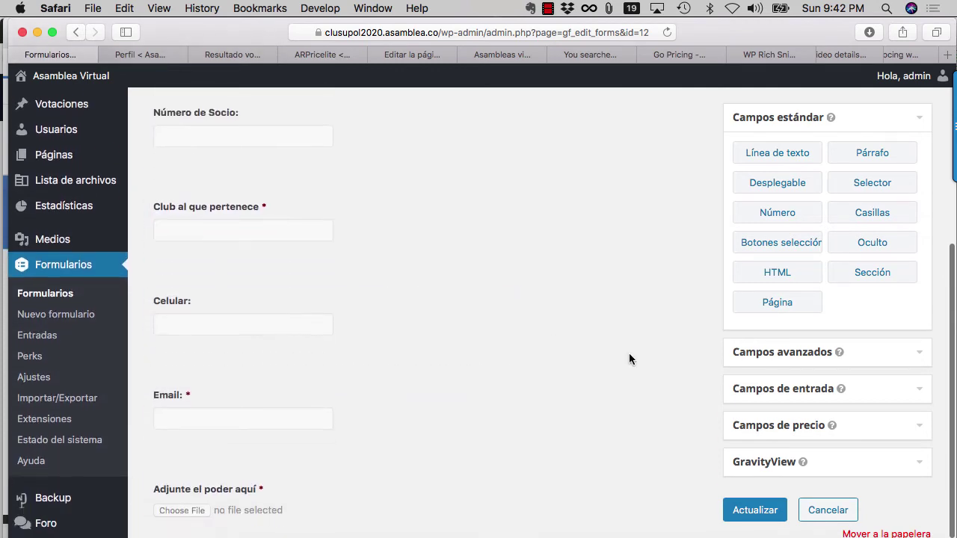
click(739, 510)
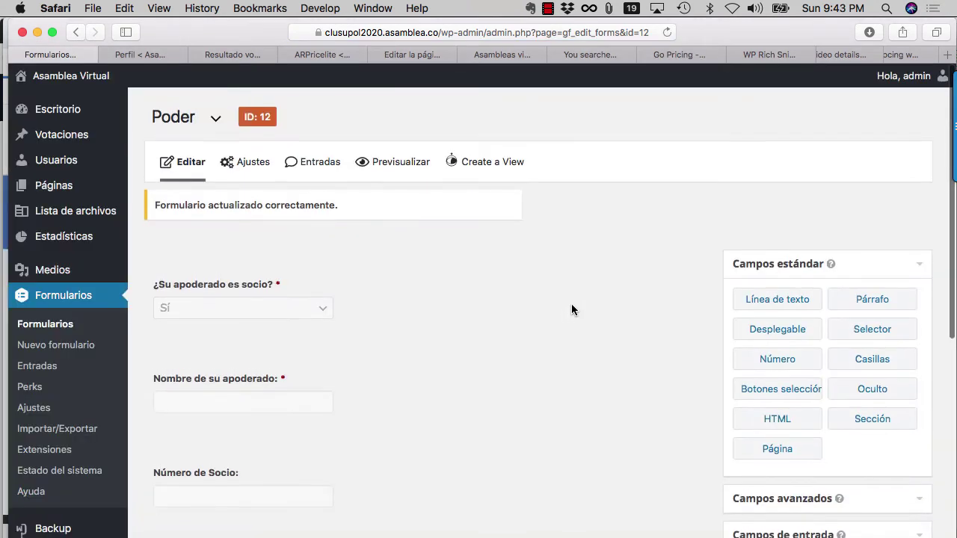
Delete the Número de Socio field from the Poder form, accepting the loss of its associated data
scroll(332, 401, down, 5)
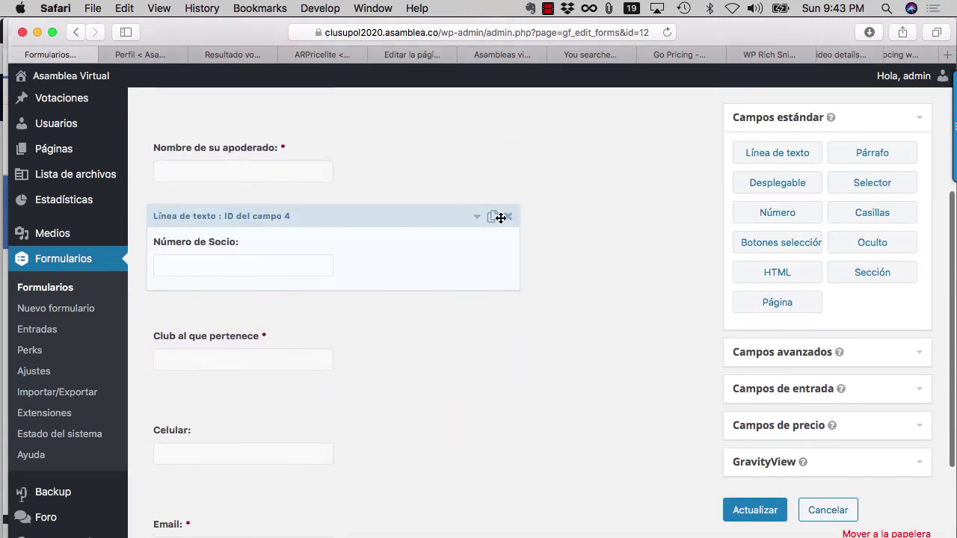
scroll(486, 218, down, 3)
scroll(424, 211, up, 2)
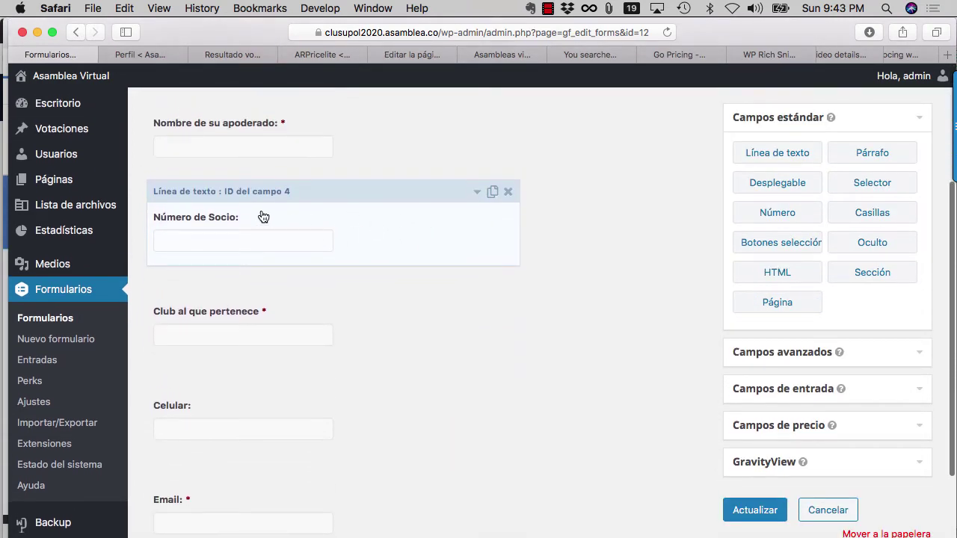
click(509, 194)
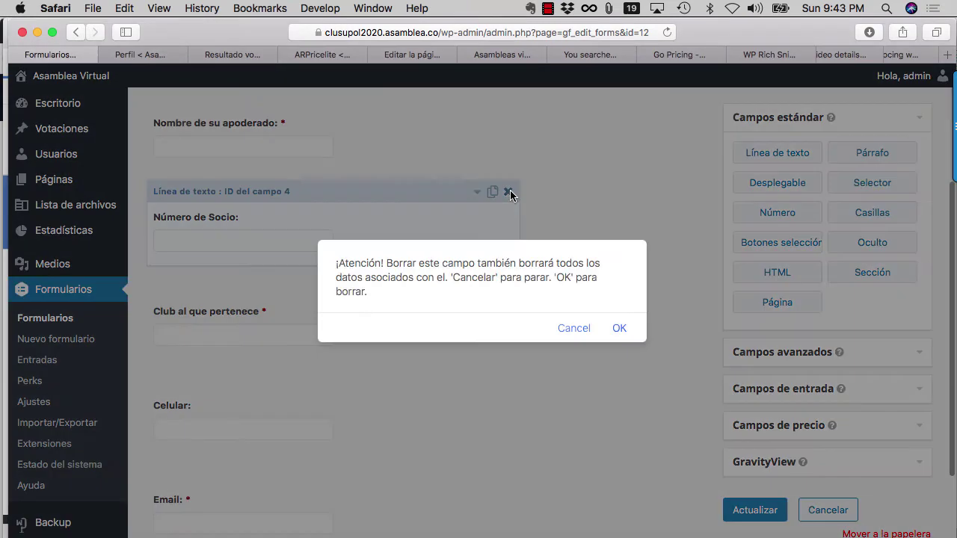
click(621, 326)
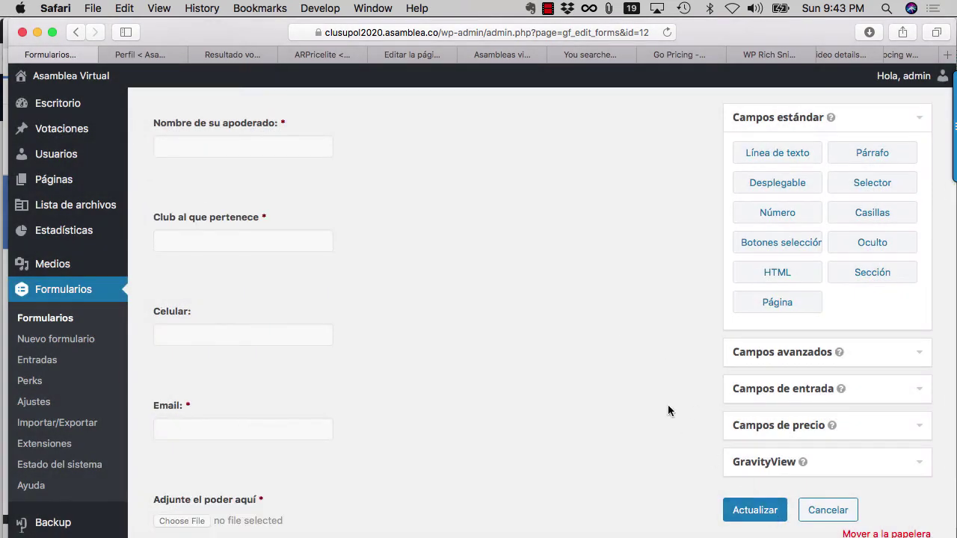
Leave the form editor without saving the field deletion and return to the forms list
scroll(603, 371, up, 1)
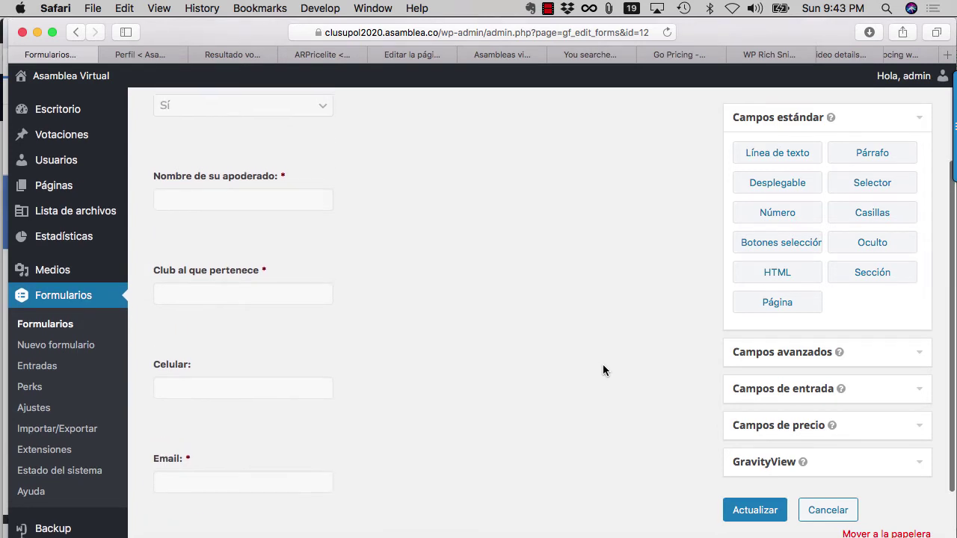
scroll(602, 370, up, 3)
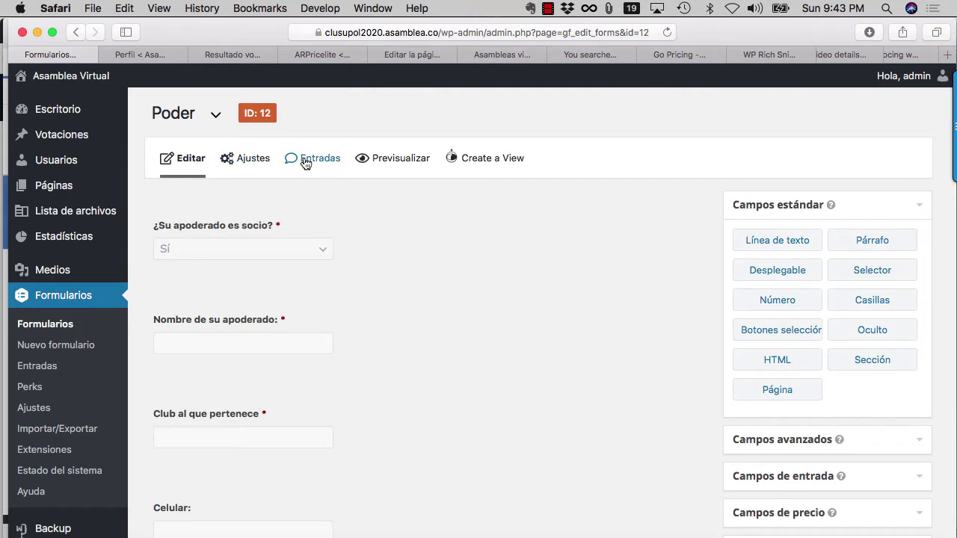
click(37, 325)
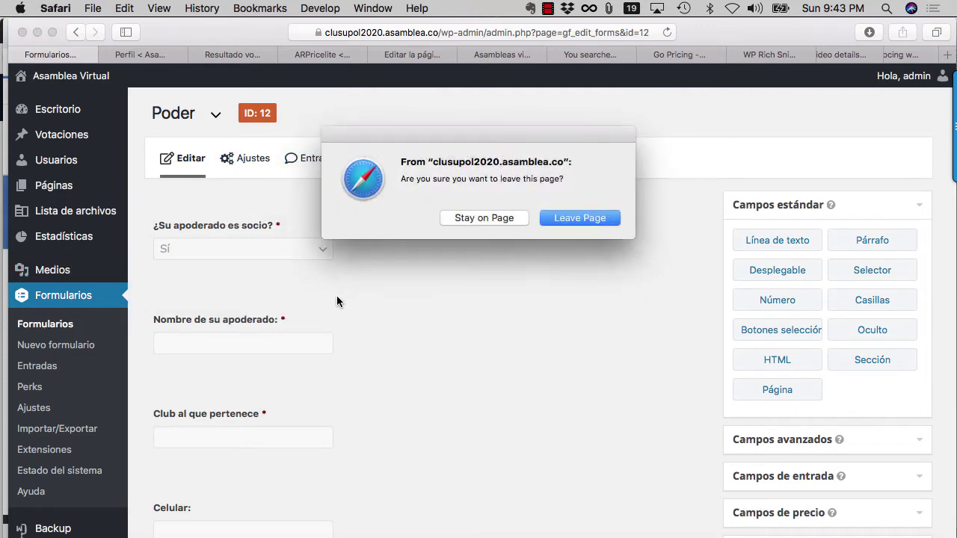
click(581, 217)
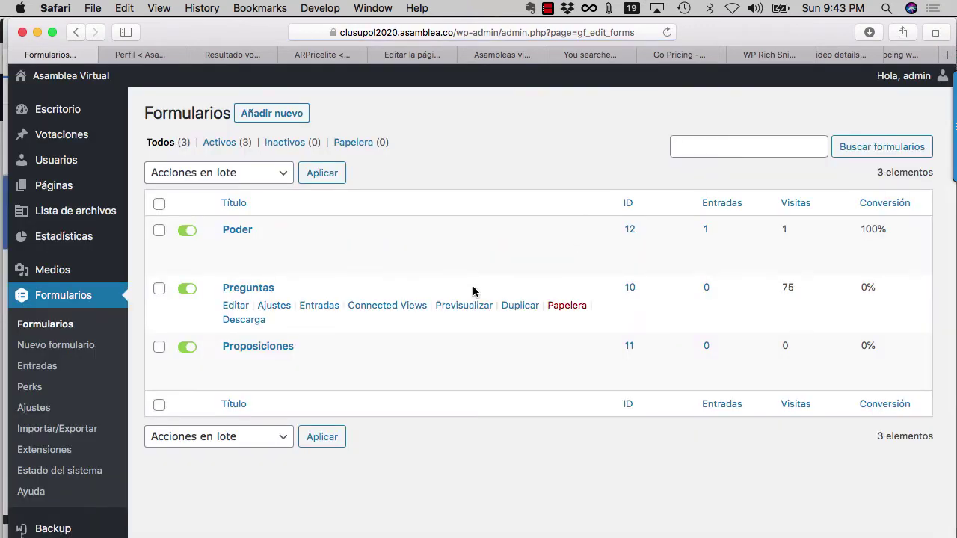
Open the Poder form's entries list and go from there to the form's Entries in Excel settings
mouse_move(311, 251)
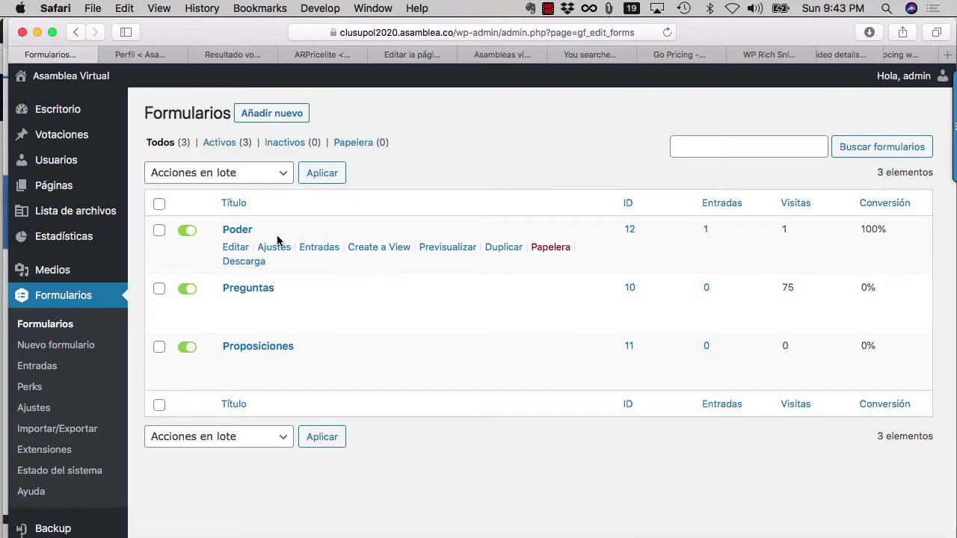
click(321, 249)
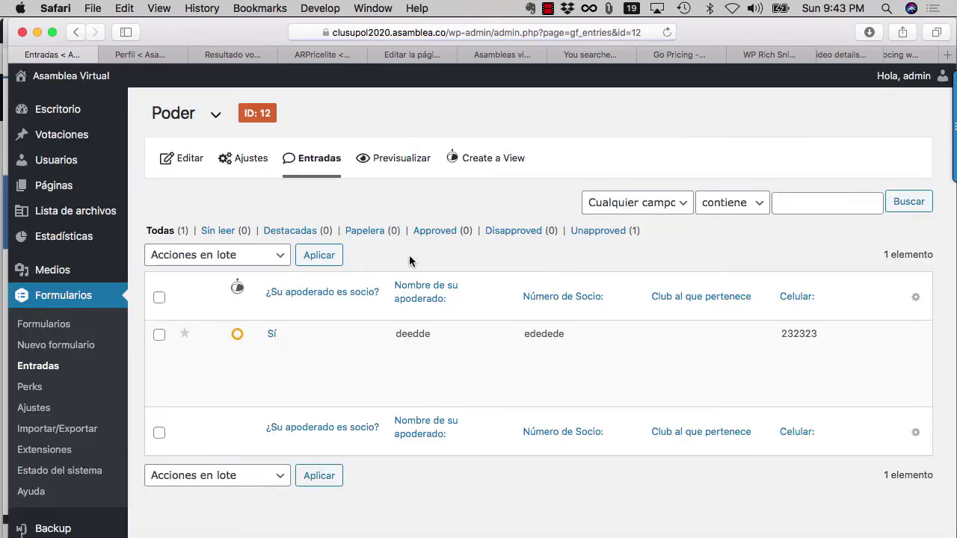
mouse_move(247, 165)
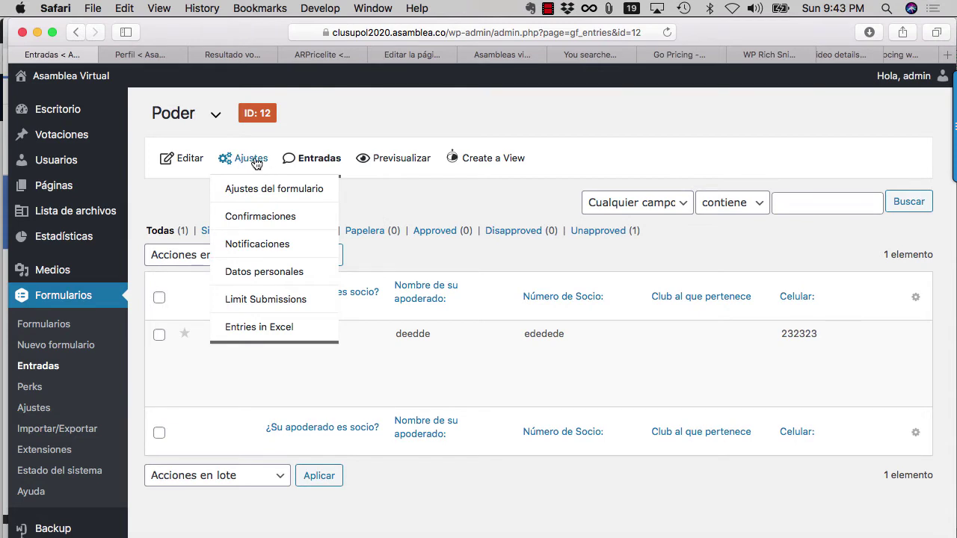
click(301, 332)
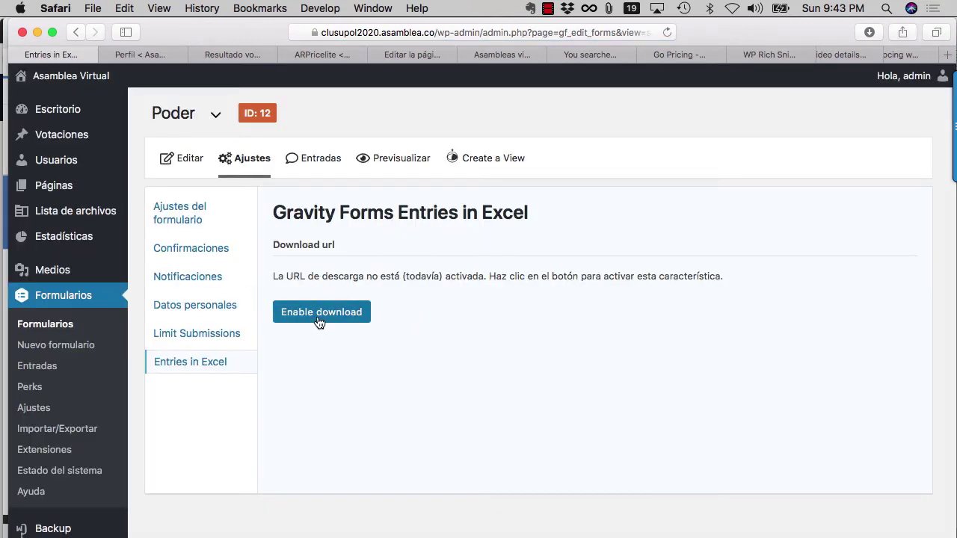
Enable the Excel download for the Poder form's entries and regenerate its download URL, accepting the permanent change
click(323, 314)
scroll(516, 327, down, 2)
scroll(516, 328, down, 1)
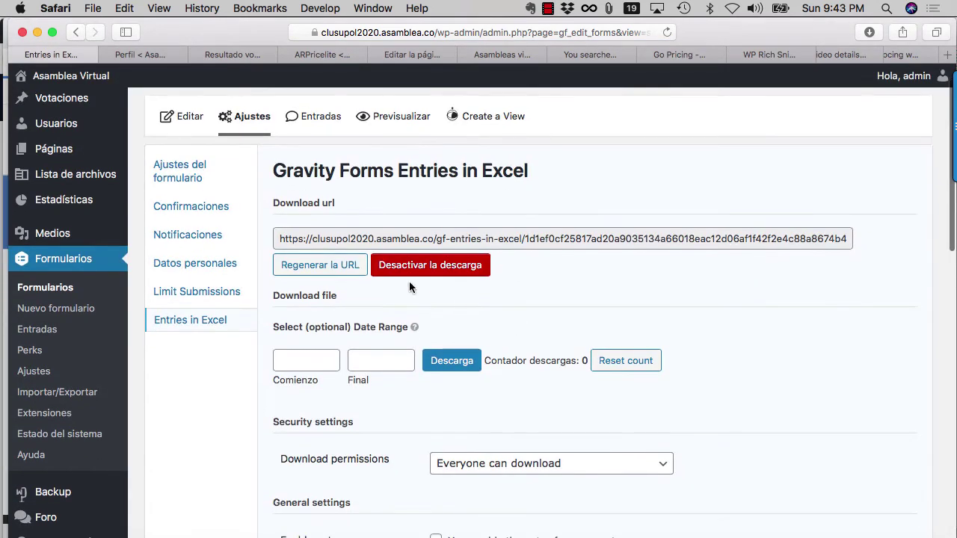
click(320, 267)
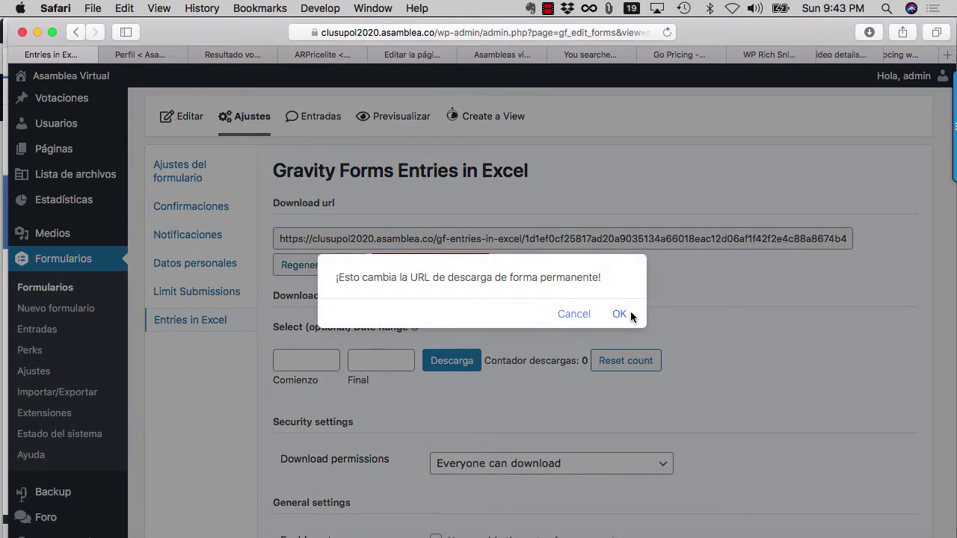
click(620, 314)
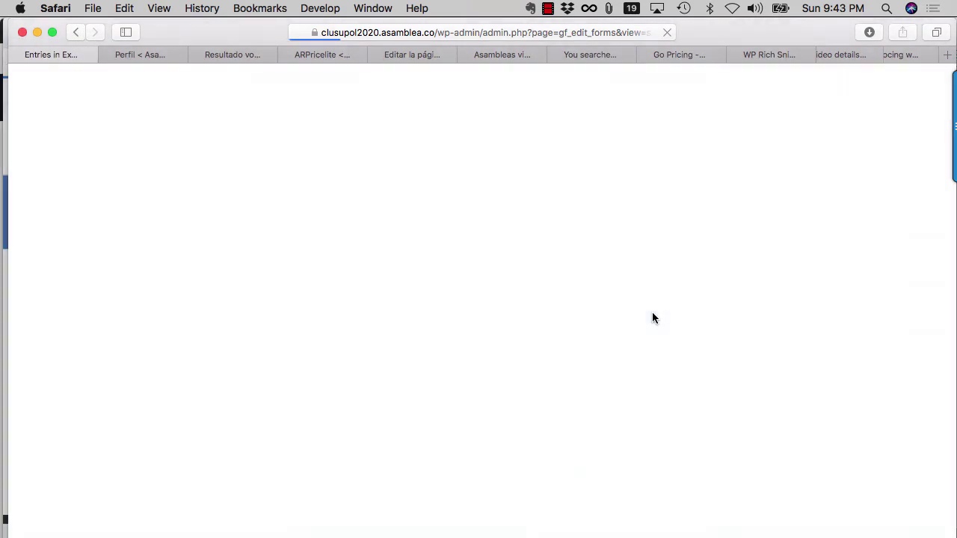
Download the Poder form's entries without a date range and open the downloaded .xlsx file in Excel
scroll(652, 316, down, 5)
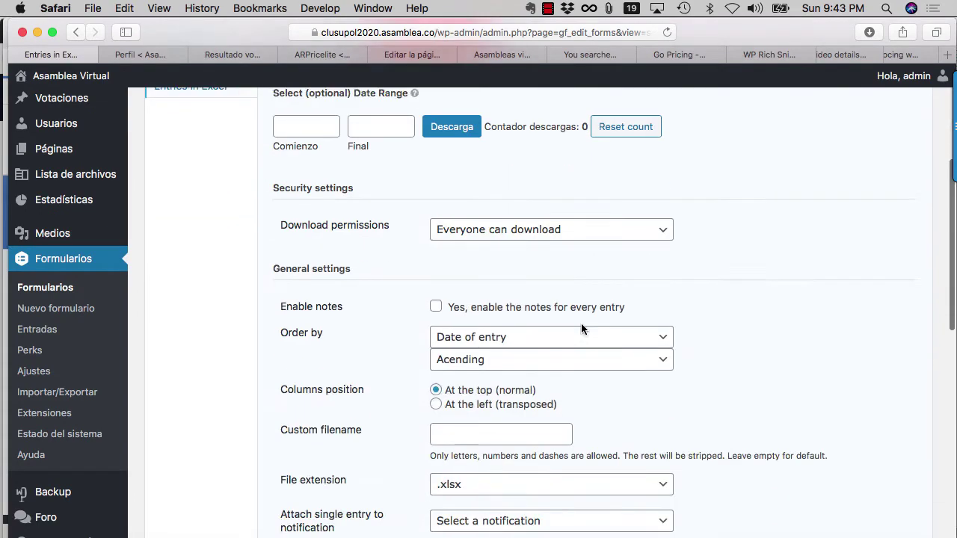
scroll(581, 327, down, 10)
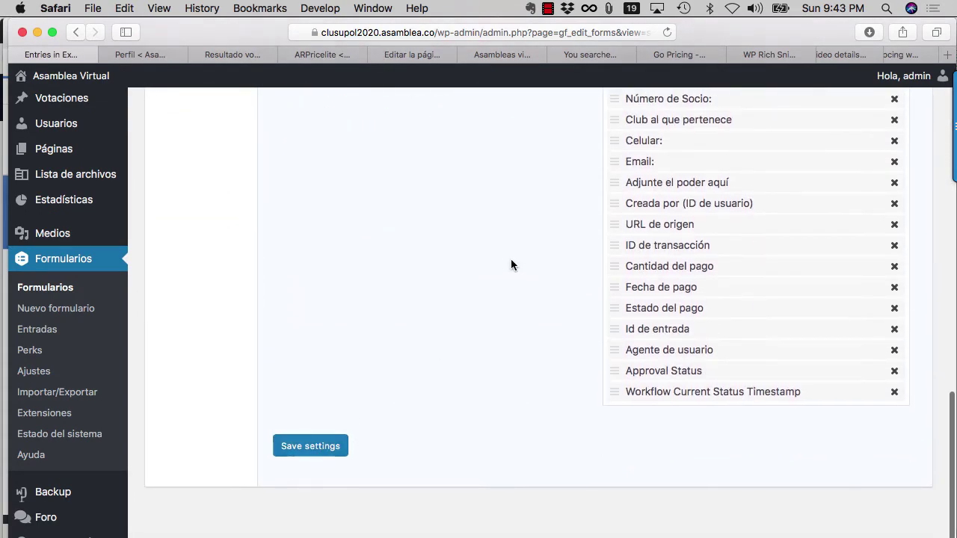
scroll(510, 265, up, 15)
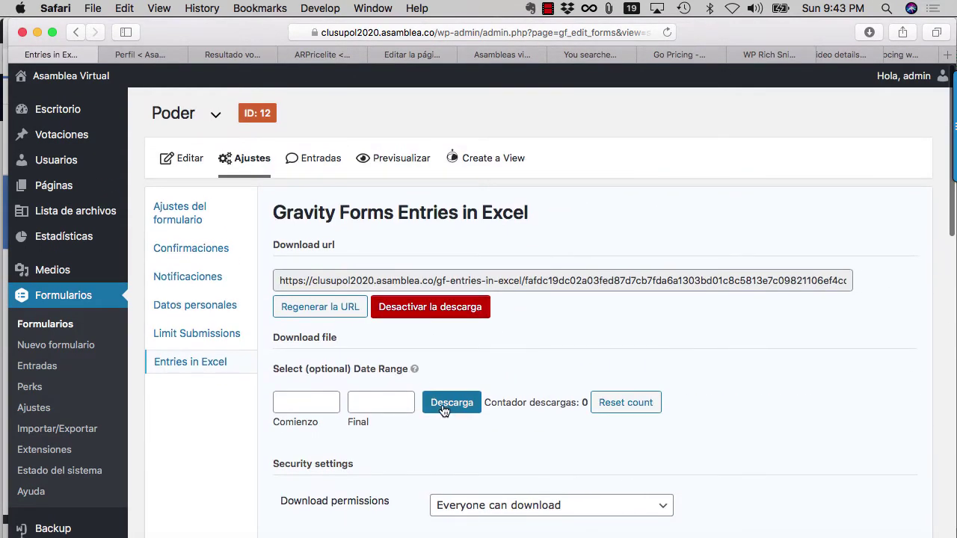
click(451, 403)
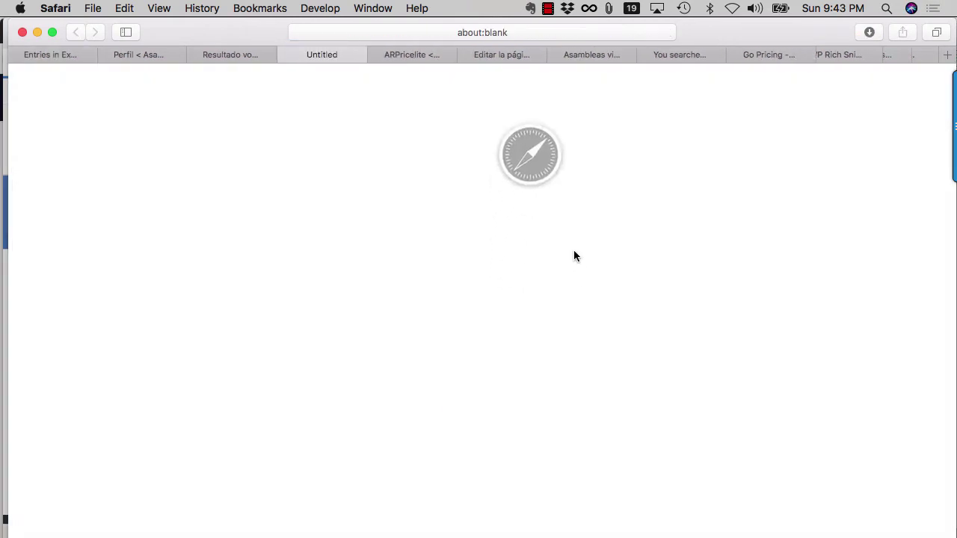
click(870, 32)
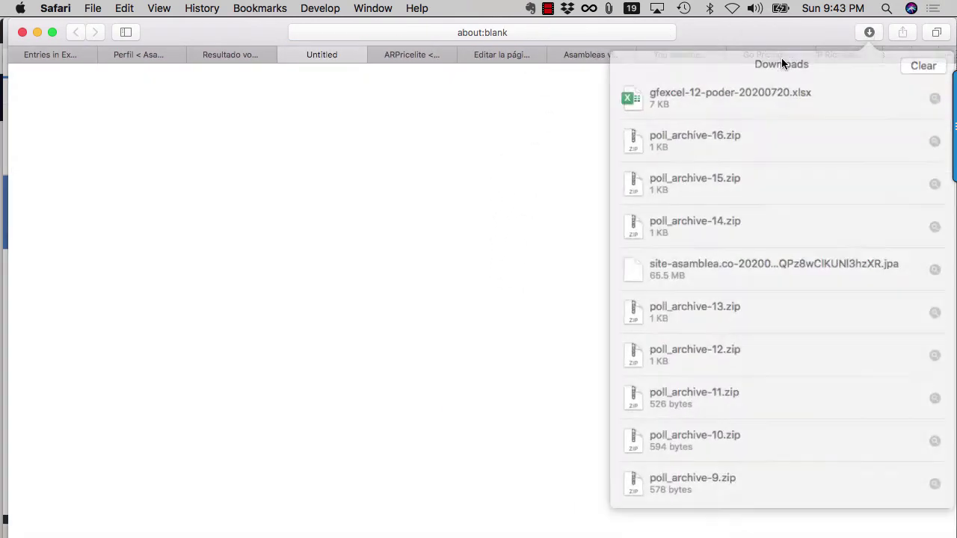
double_click(658, 97)
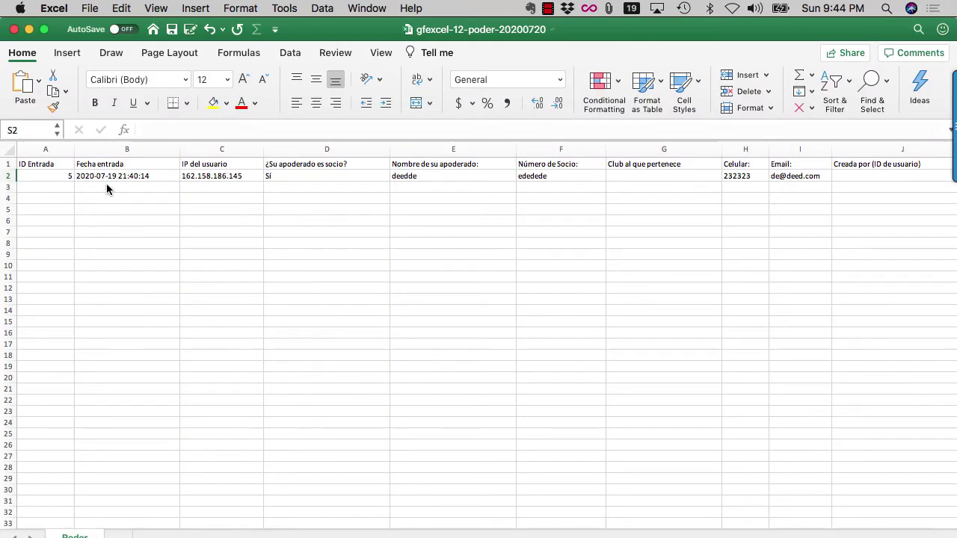
Examine the exported entry in the Poder sheet across all columns, from the entry ID to the last exported field
click(327, 172)
key(Right)
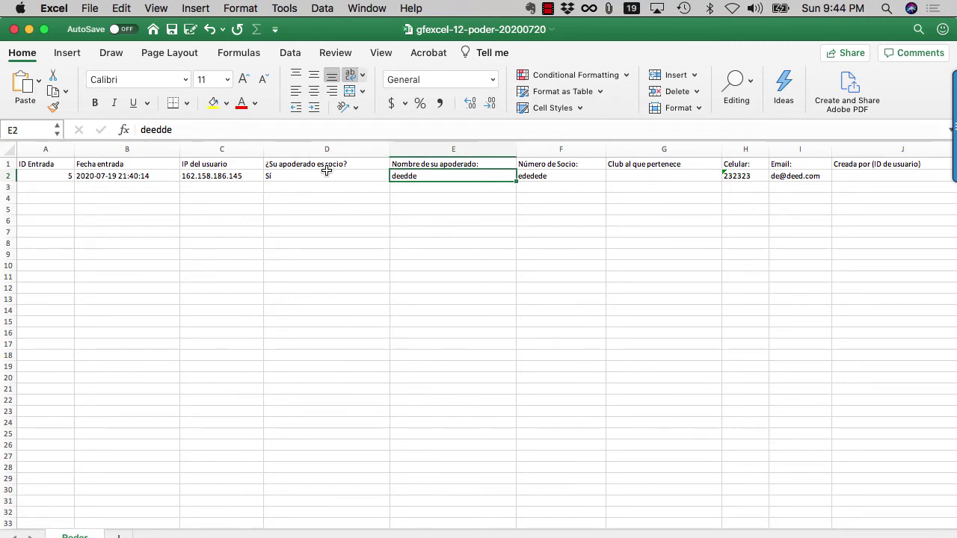
scroll(806, 510, up, 5)
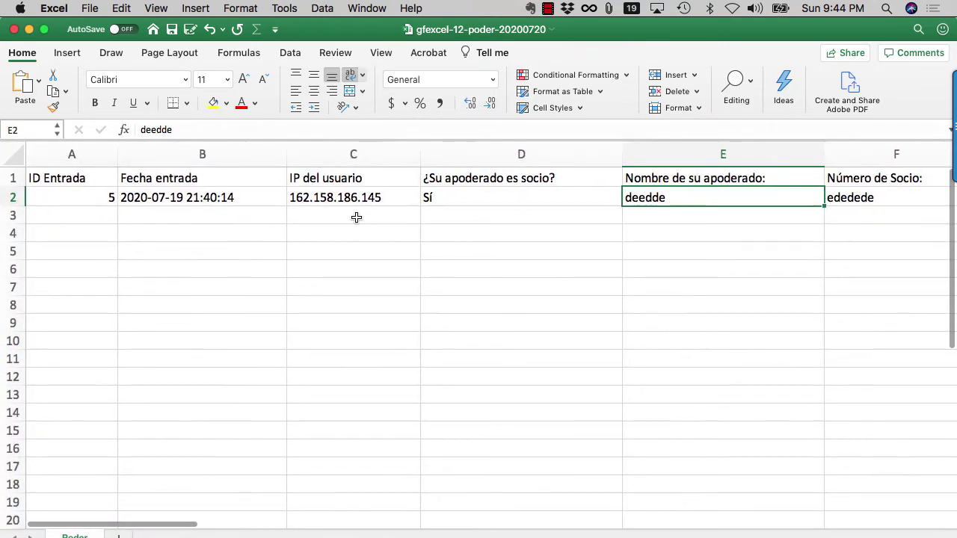
scroll(334, 218, right, 3)
scroll(334, 217, right, 10)
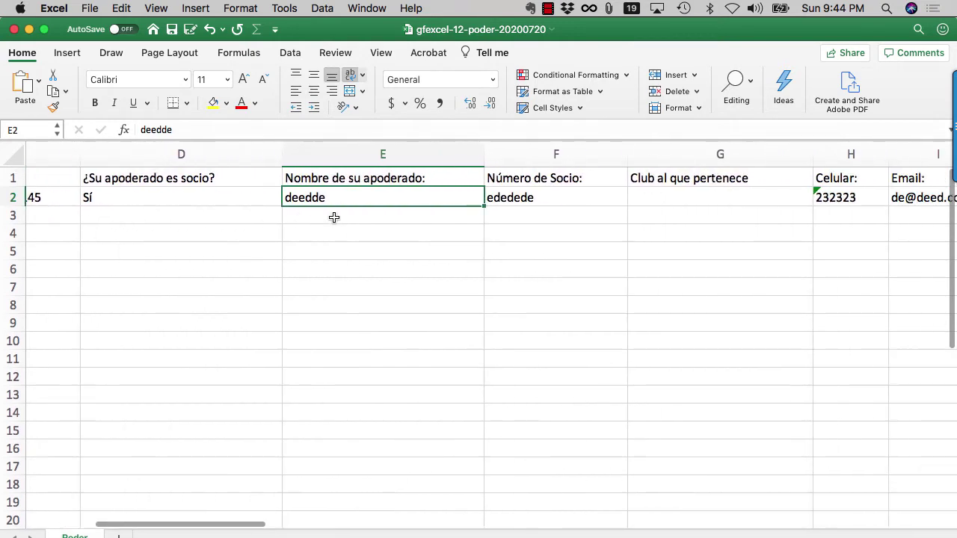
scroll(335, 218, right, 1)
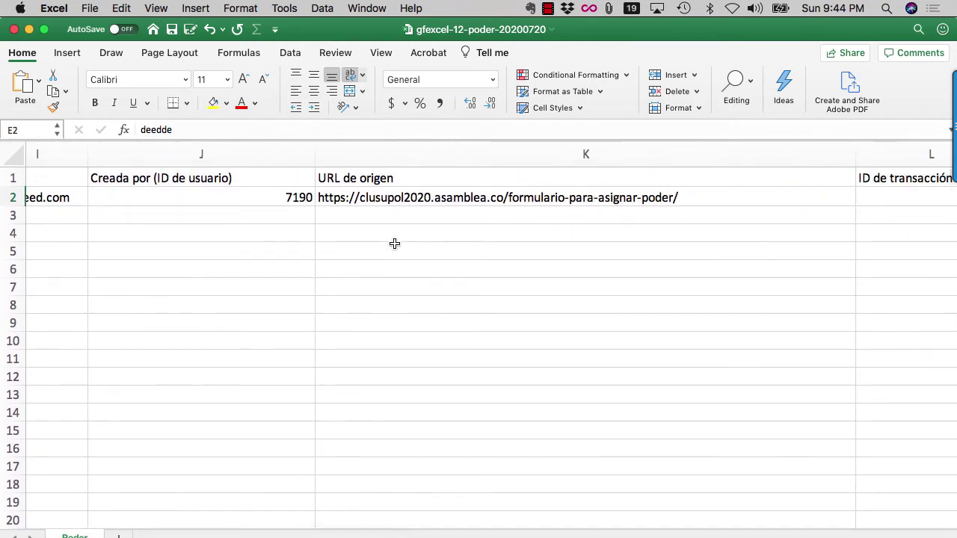
scroll(395, 243, right, 10)
scroll(394, 244, right, 12)
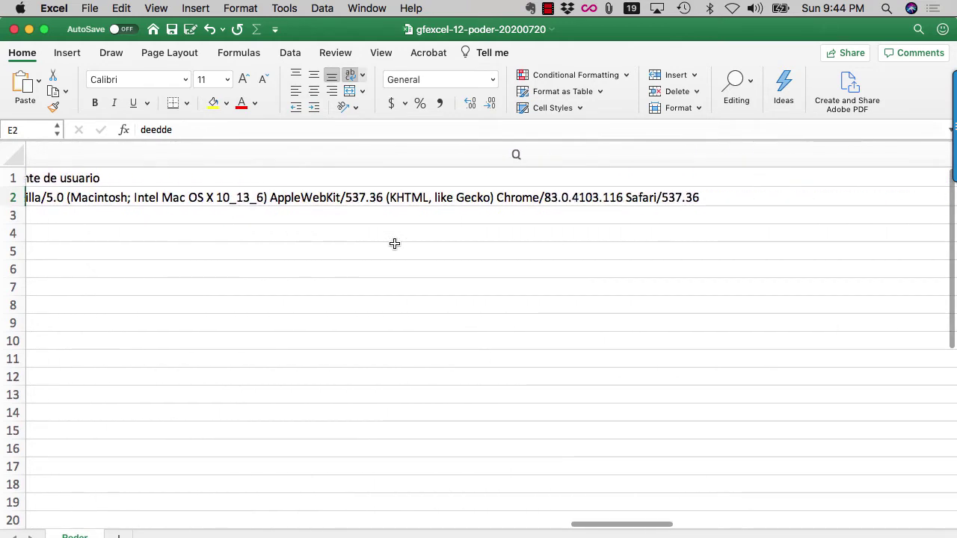
scroll(394, 243, right, 5)
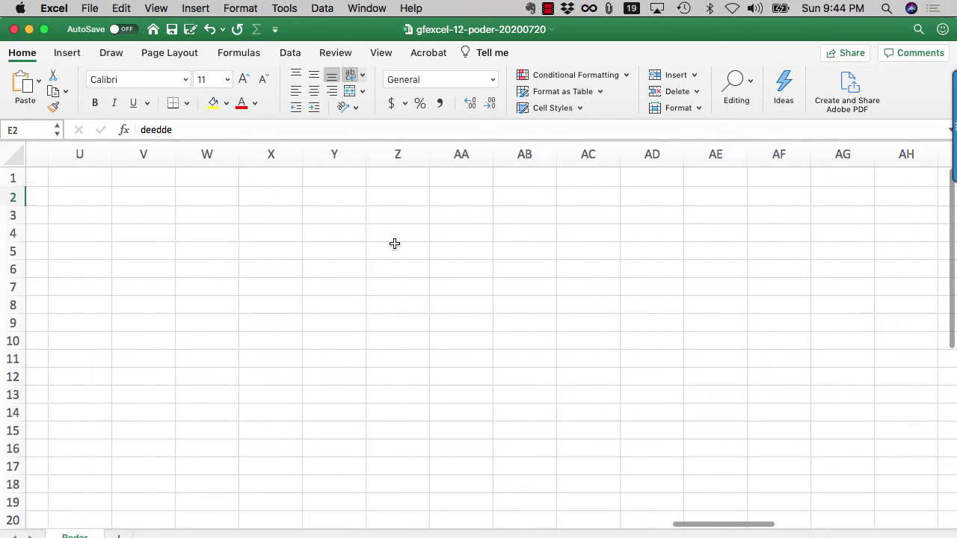
scroll(395, 244, left, 15)
scroll(395, 244, right, 2)
scroll(466, 256, left, 5)
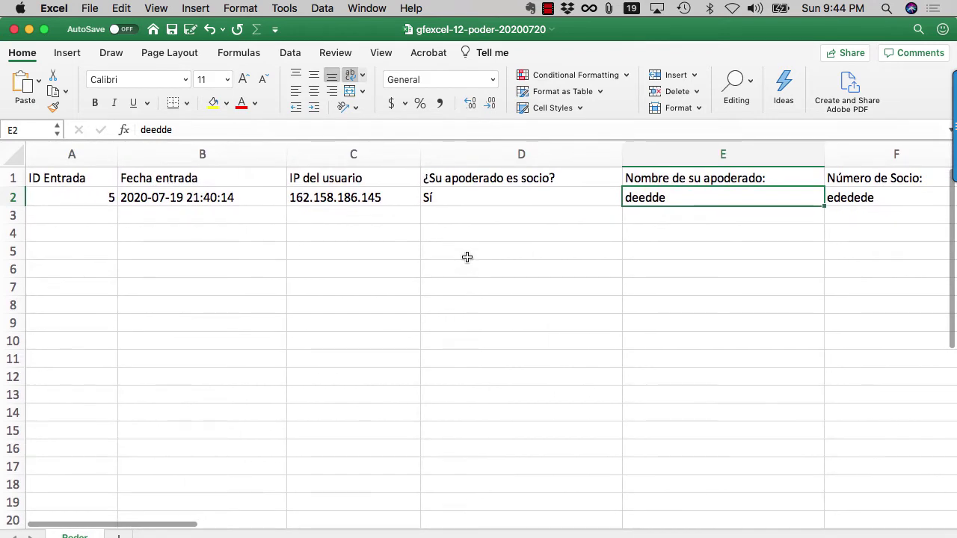
key(Left)
click(186, 214)
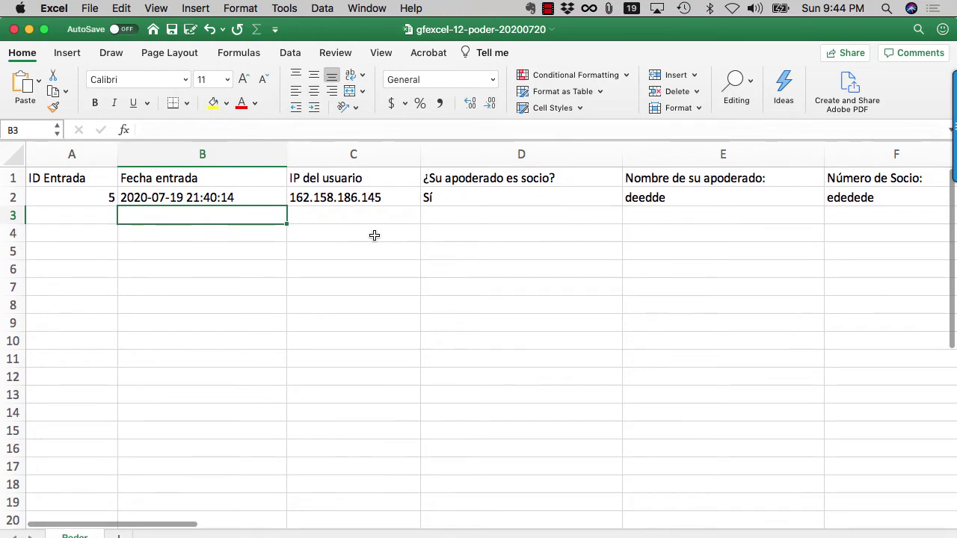
Switch back to Safari and clone the Formulario para asignar poder page from the list of all site pages
key(super+Tab)
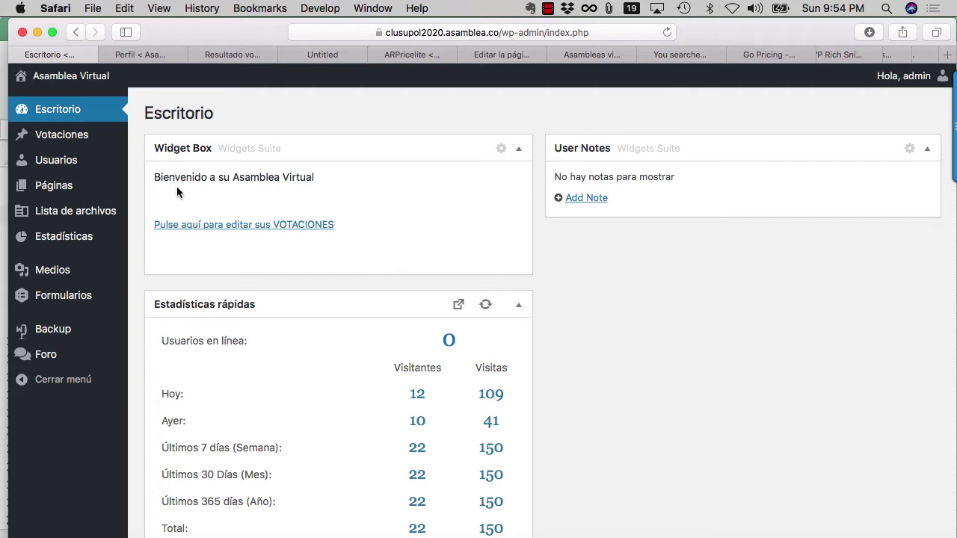
mouse_move(95, 187)
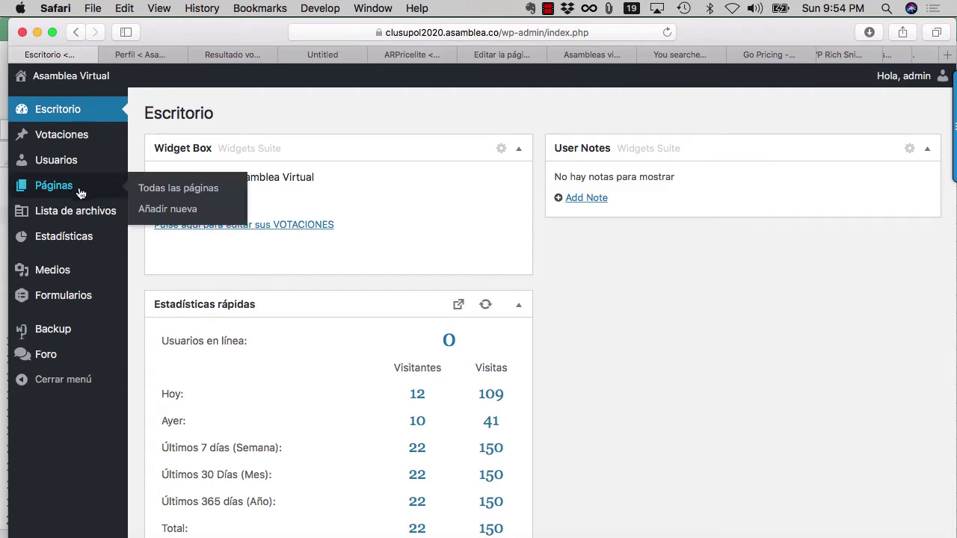
click(157, 190)
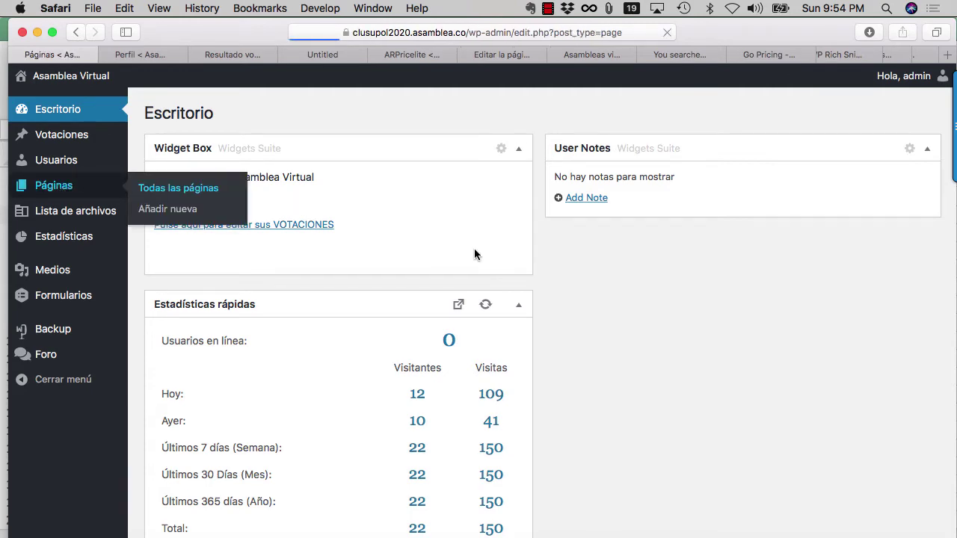
scroll(482, 365, down, 3)
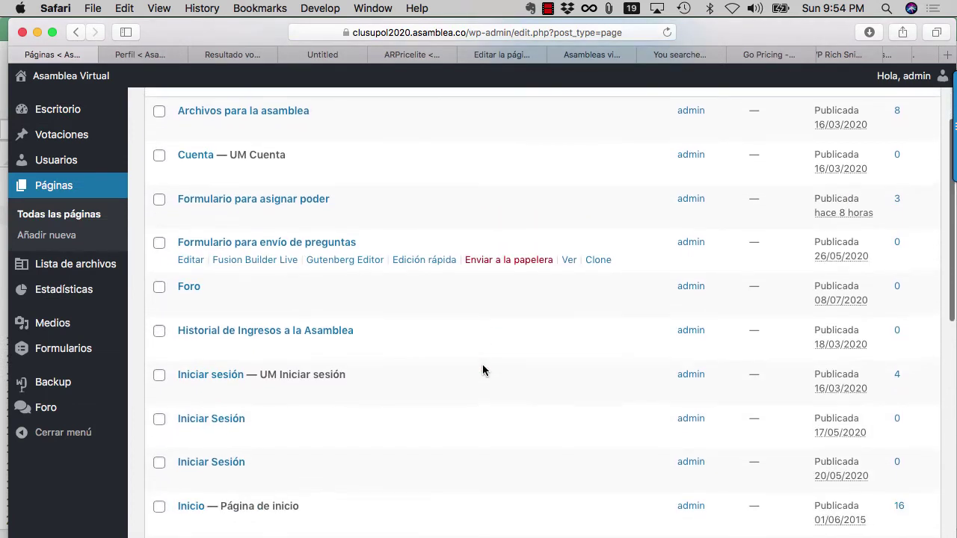
scroll(482, 365, up, 2)
scroll(482, 365, down, 1)
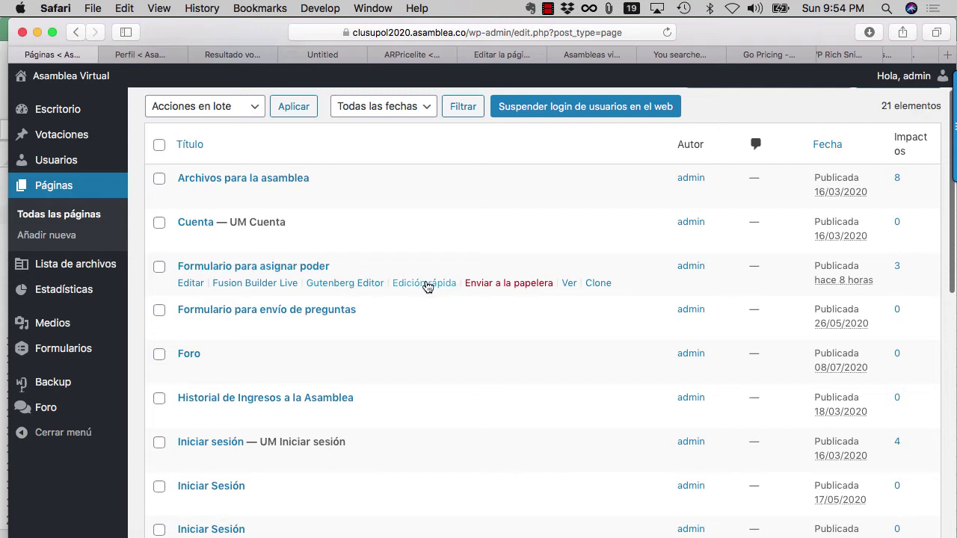
click(602, 284)
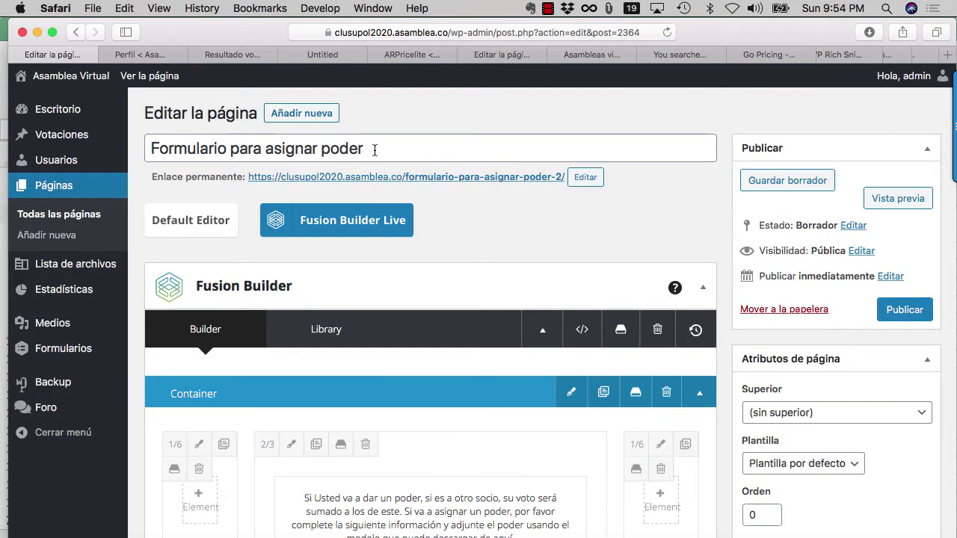
Retitle the cloned page Formulario 222 and set its permalink slug to formulario2
triple_click(375, 150)
text(Formulario)
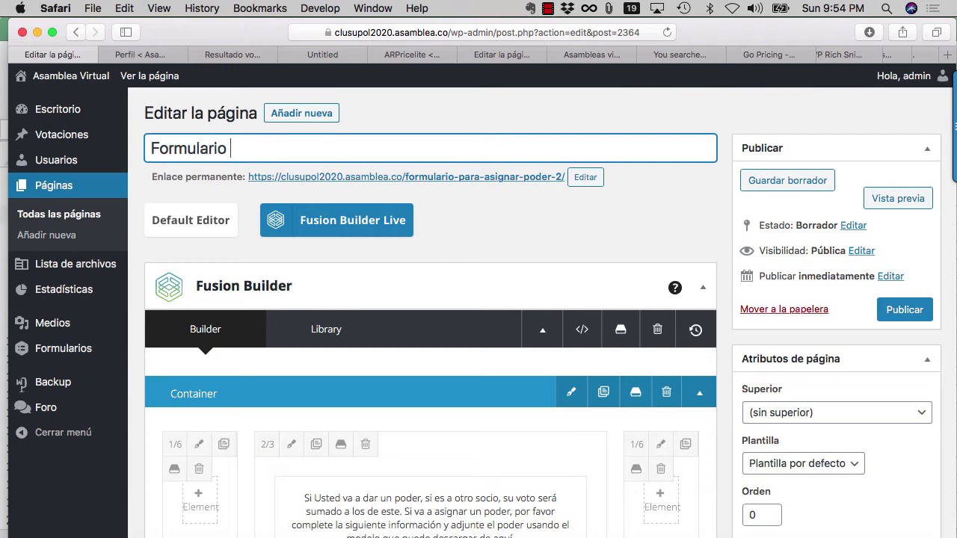
text( 222)
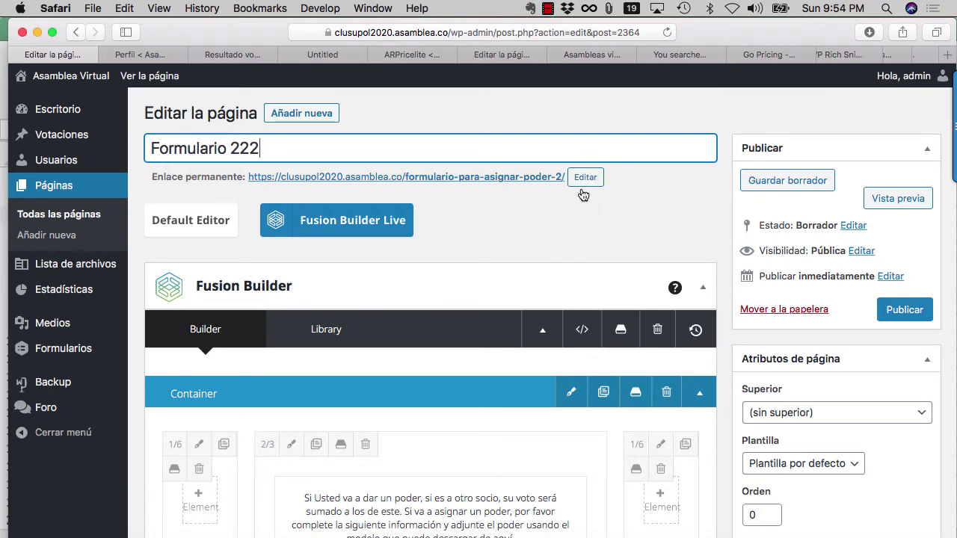
click(582, 179)
key(BackSpace)
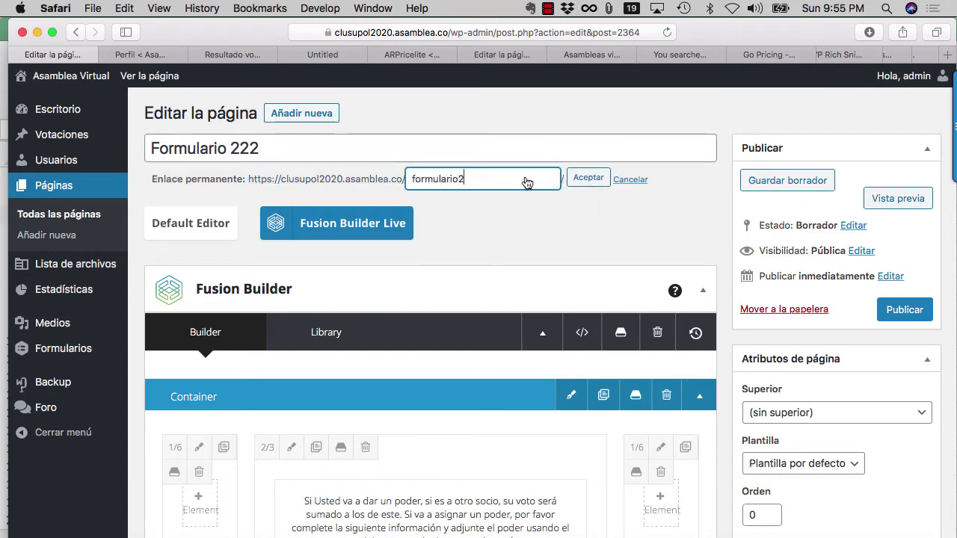
click(589, 178)
Replace the content of the text block above the Gravity Form element with "Favor diligencie este formulario"
scroll(519, 325, down, 3)
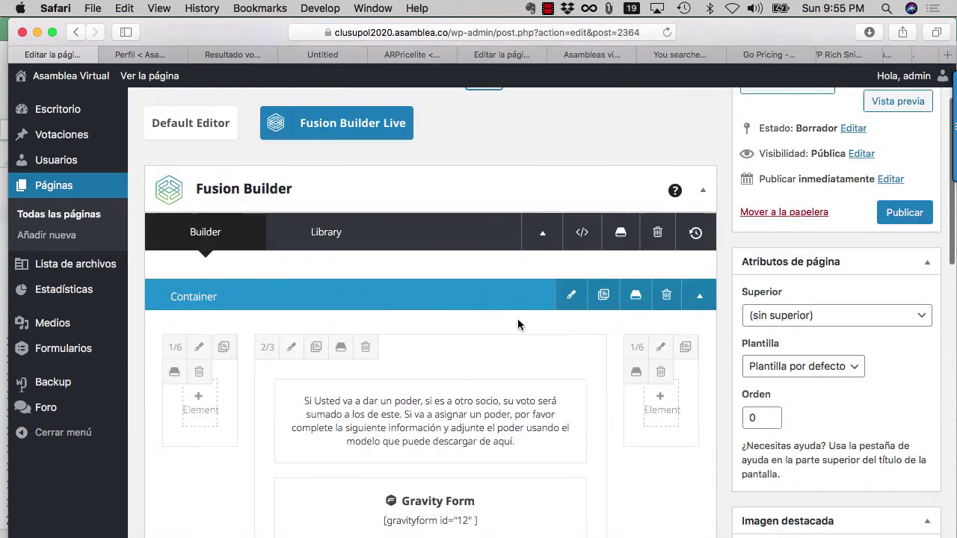
scroll(518, 325, down, 2)
scroll(456, 255, down, 2)
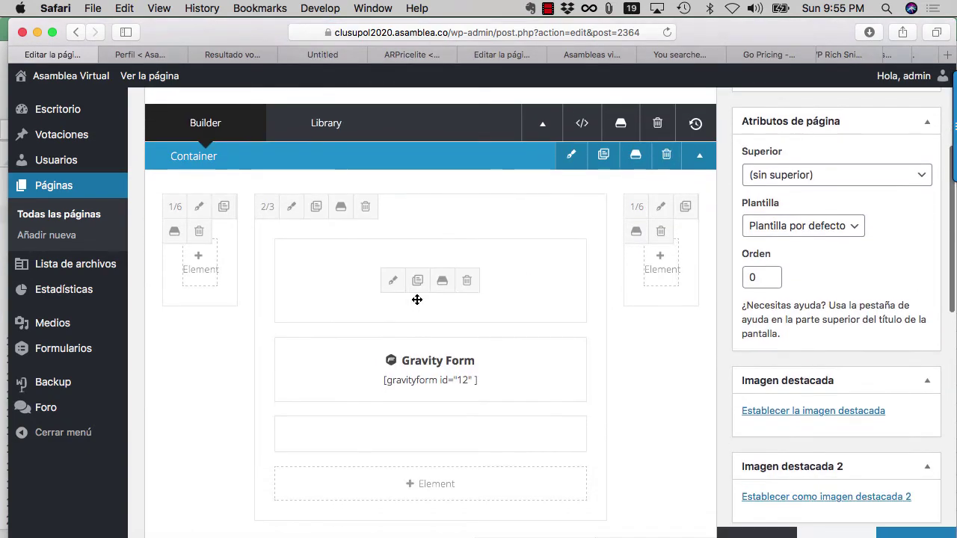
scroll(417, 299, up, 1)
click(392, 310)
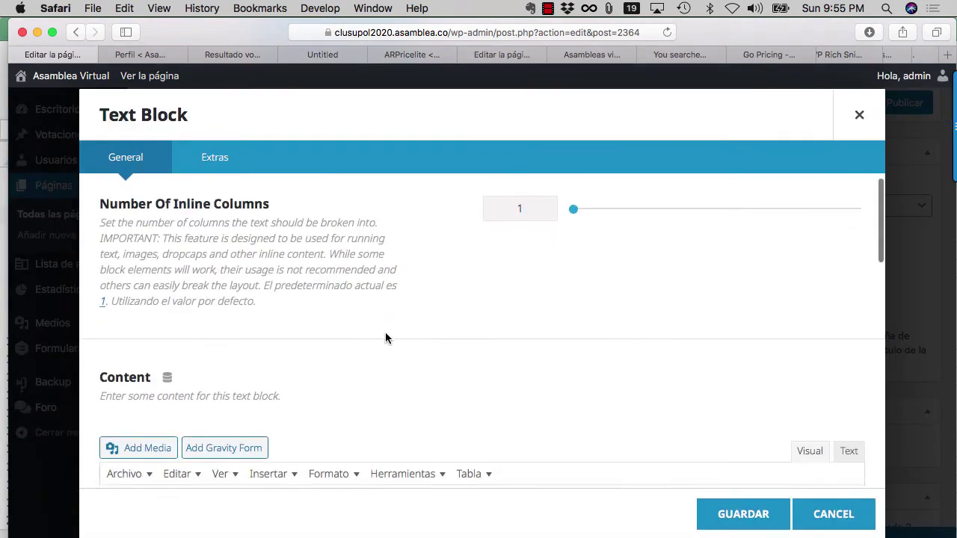
scroll(386, 334, down, 5)
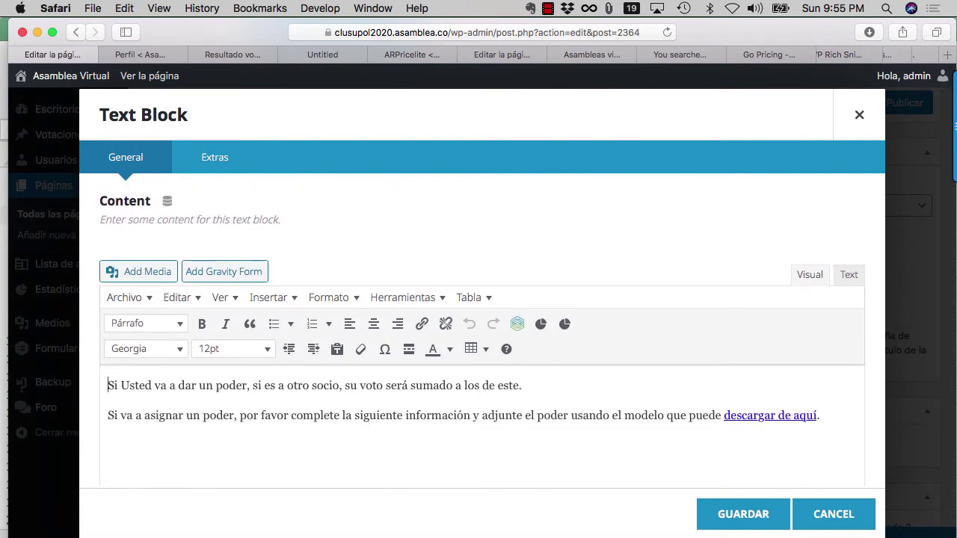
key(super+a)
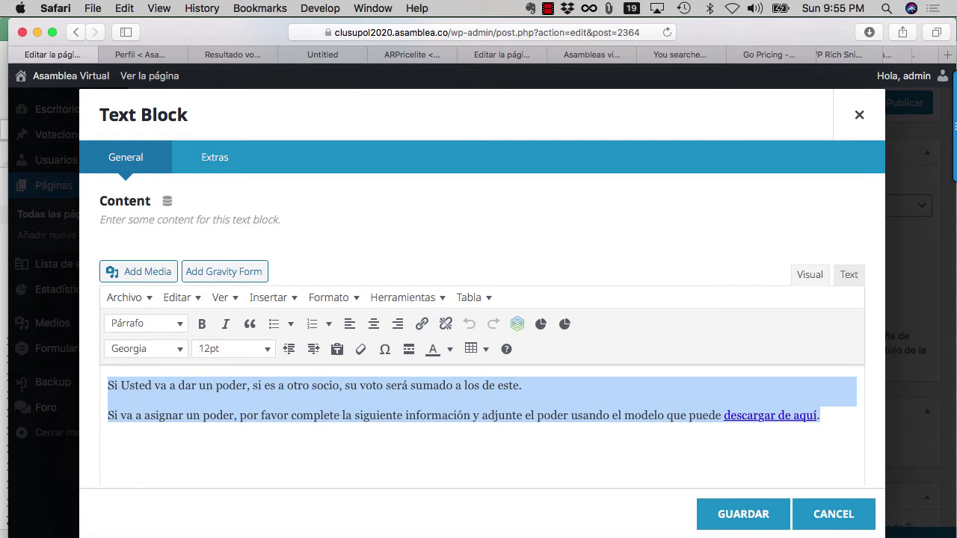
text(Favor diligencie ste formulario)
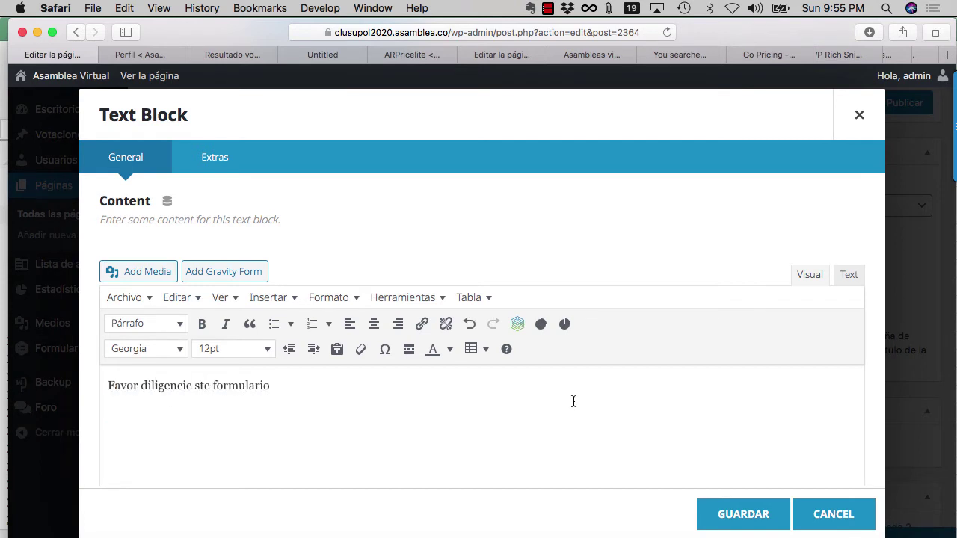
click(193, 385)
text(e)
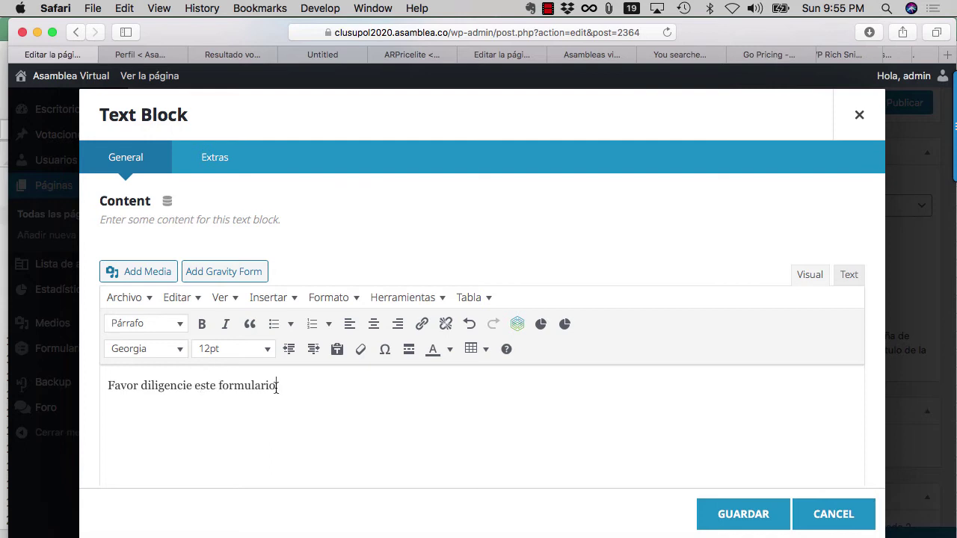
Center the text block's sentence and save the block
click(373, 323)
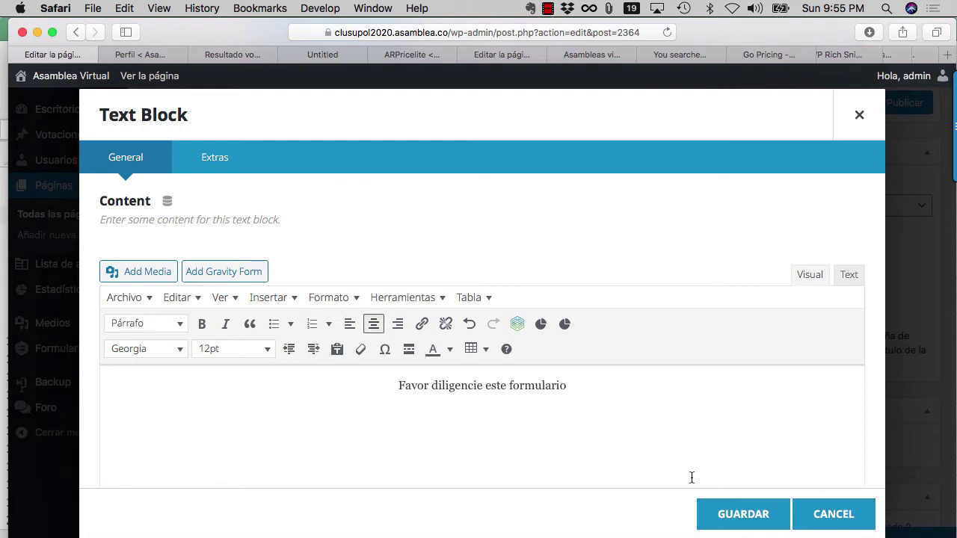
click(744, 516)
scroll(579, 404, down, 1)
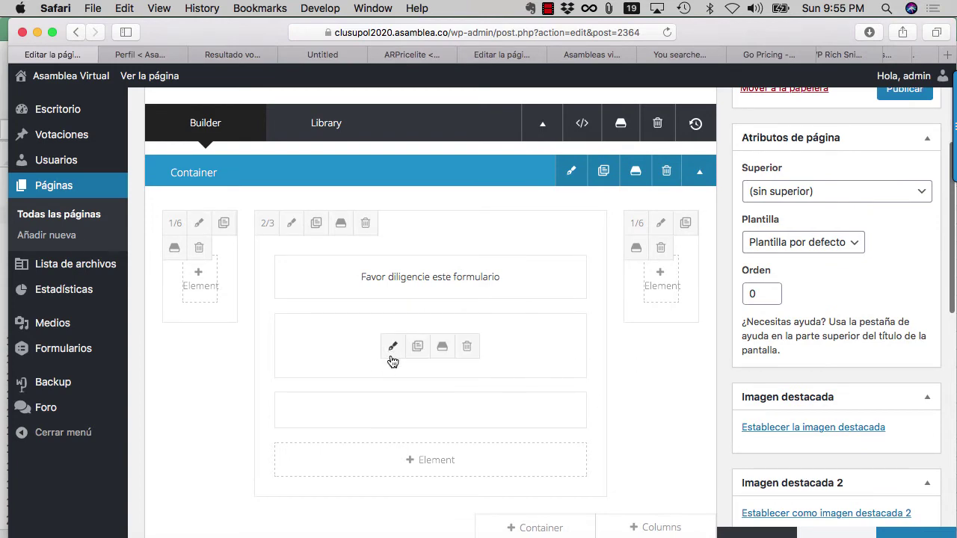
Set the Gravity Form element to display the Preguntas form, save the element, and publish the Formulario 222 page
click(393, 349)
click(523, 198)
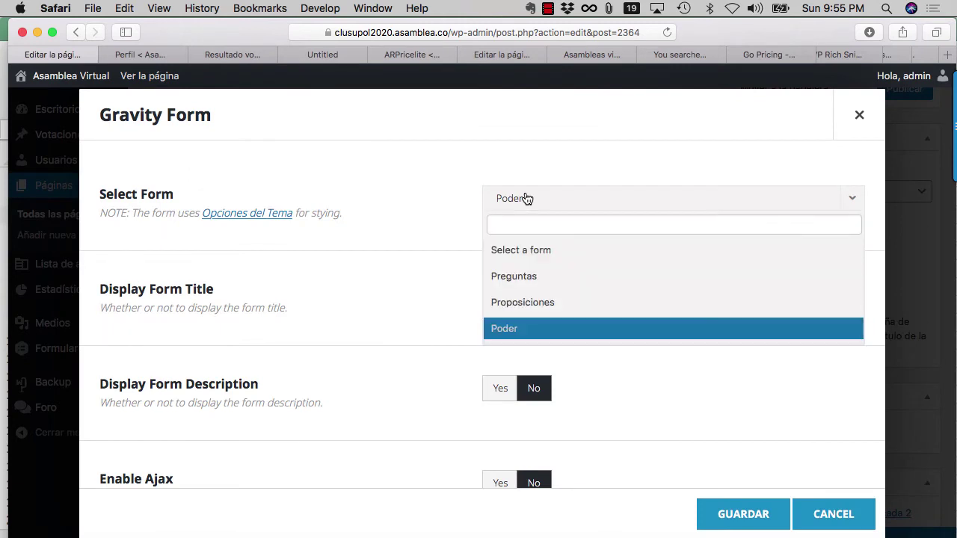
click(539, 278)
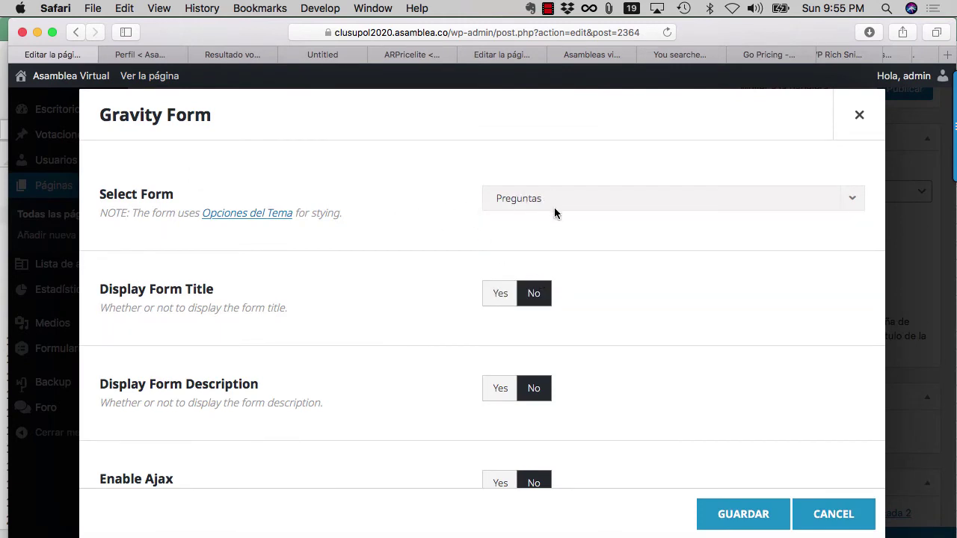
click(714, 513)
scroll(905, 374, up, 4)
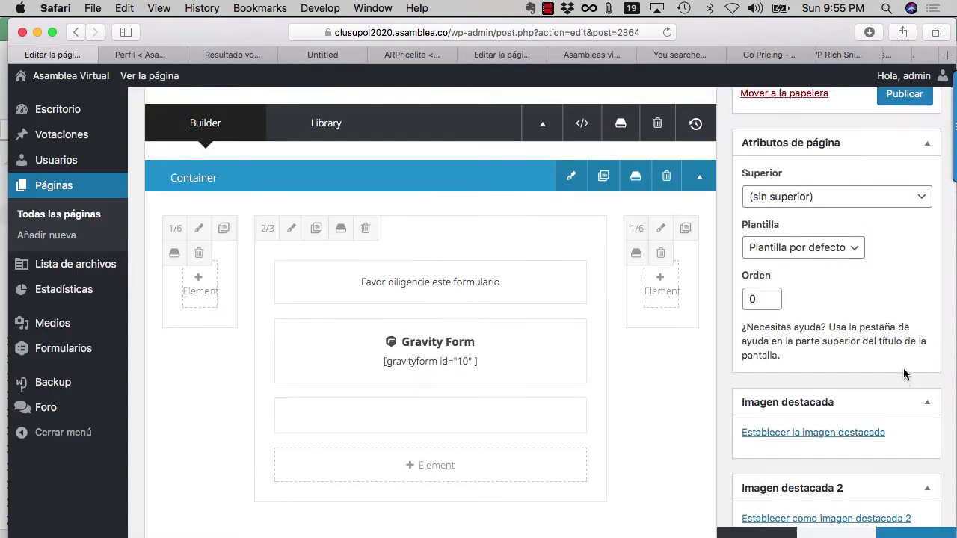
click(905, 226)
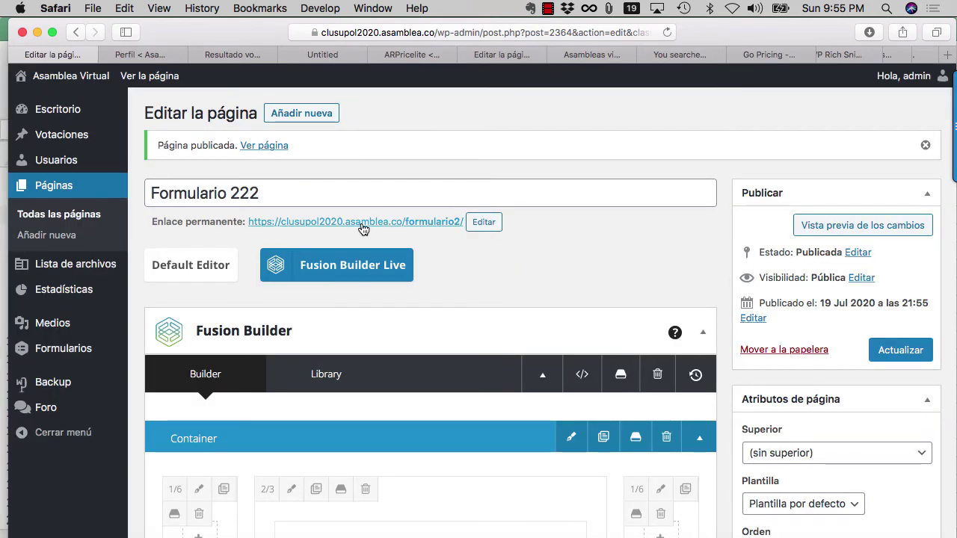
View the published Formulario 222 page from its permalink and copy its web address
click(338, 224)
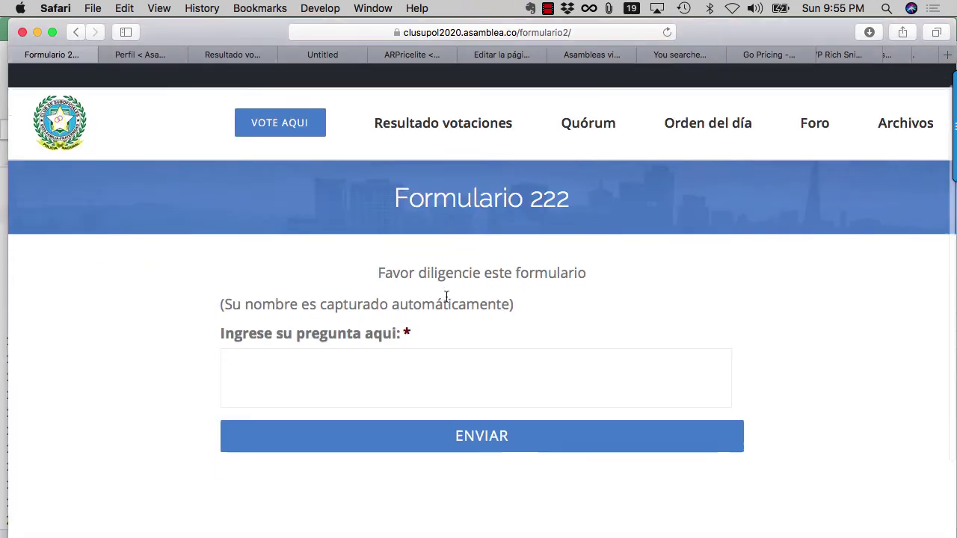
scroll(540, 257, down, 1)
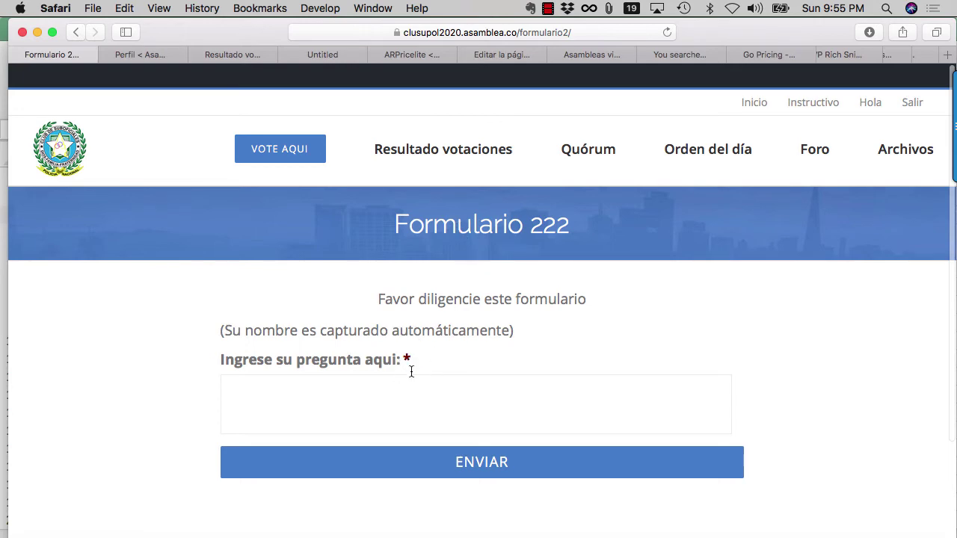
click(500, 30)
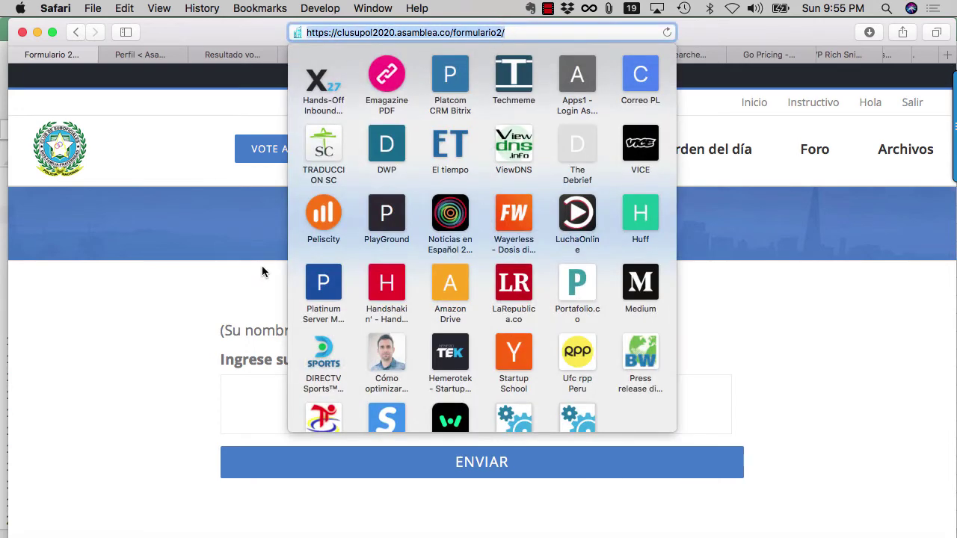
click(120, 412)
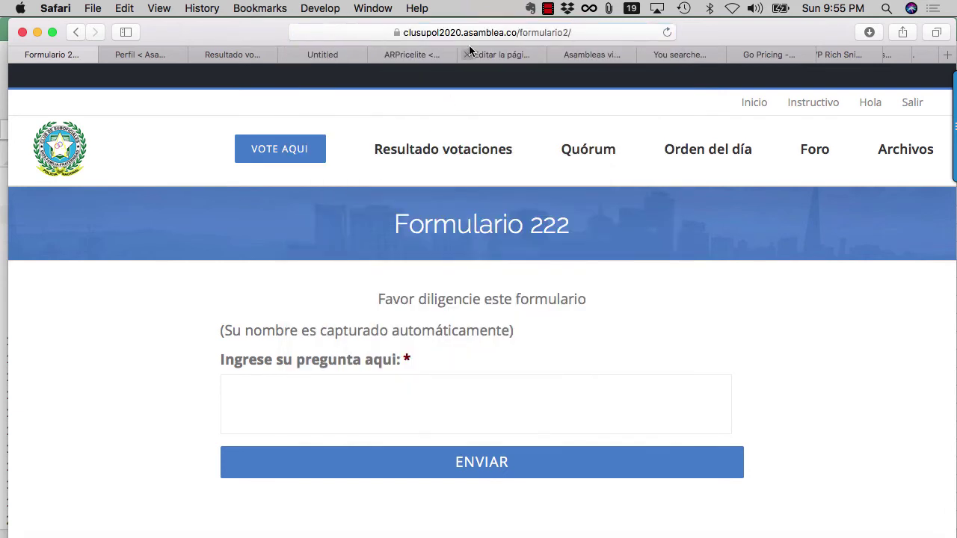
Return to the list of all site pages and open the Inicio home page for editing
click(77, 32)
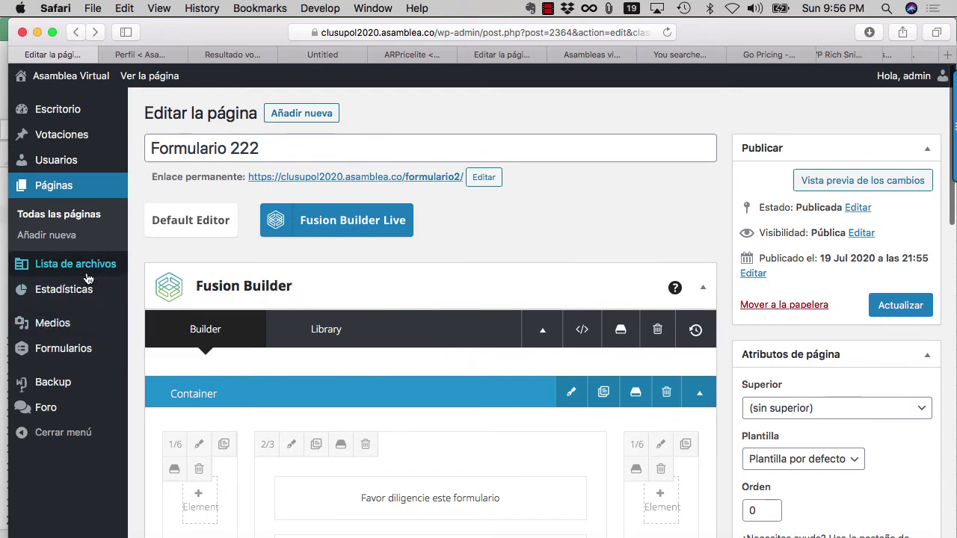
click(72, 215)
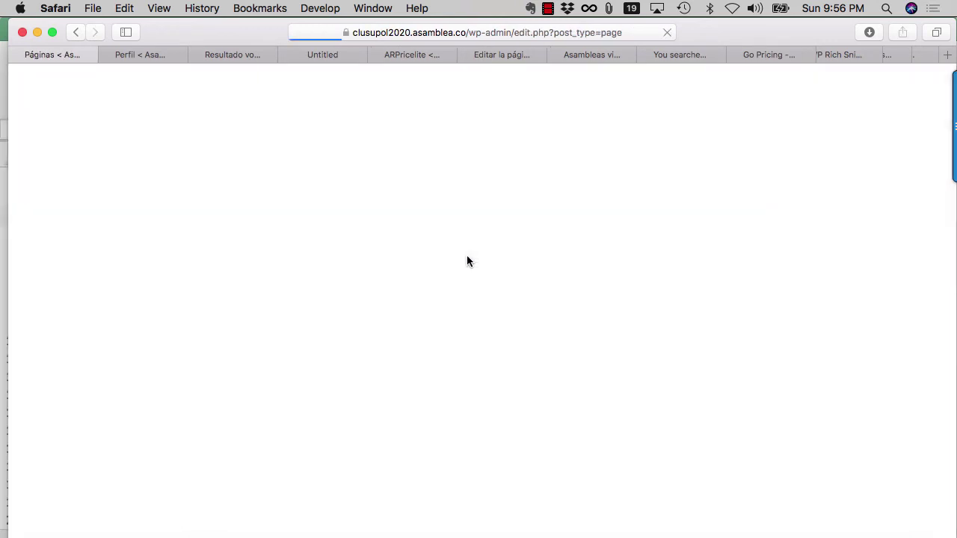
scroll(493, 262, down, 3)
scroll(519, 275, down, 4)
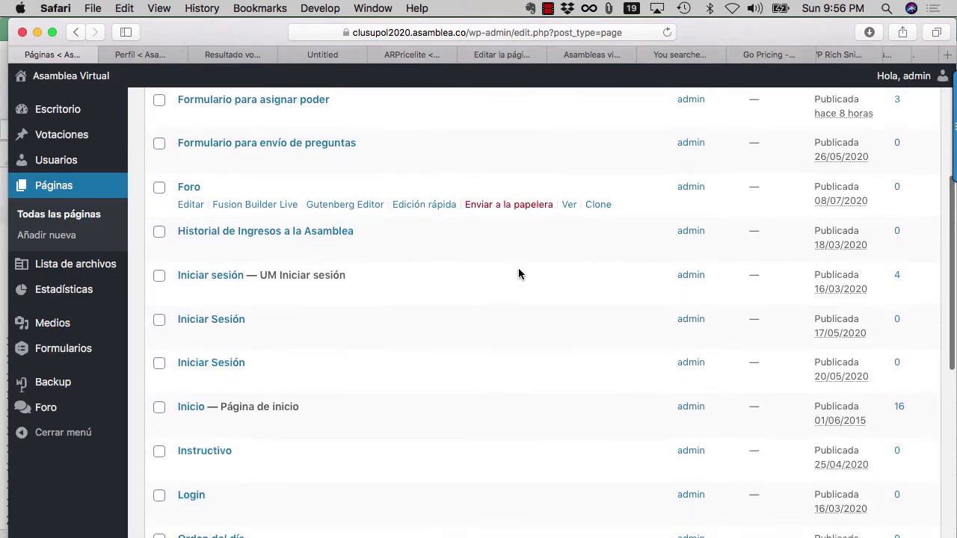
scroll(519, 273, up, 4)
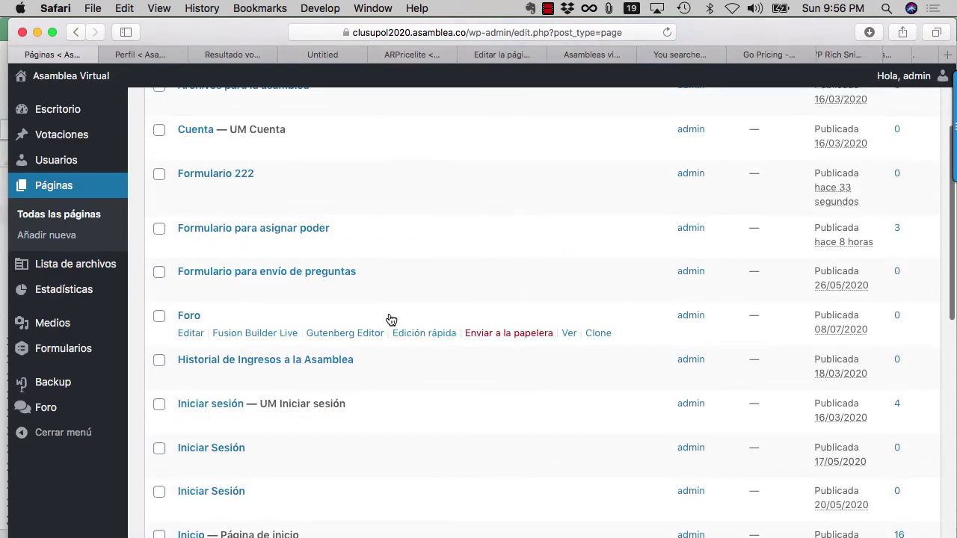
scroll(418, 333, down, 5)
scroll(419, 332, down, 5)
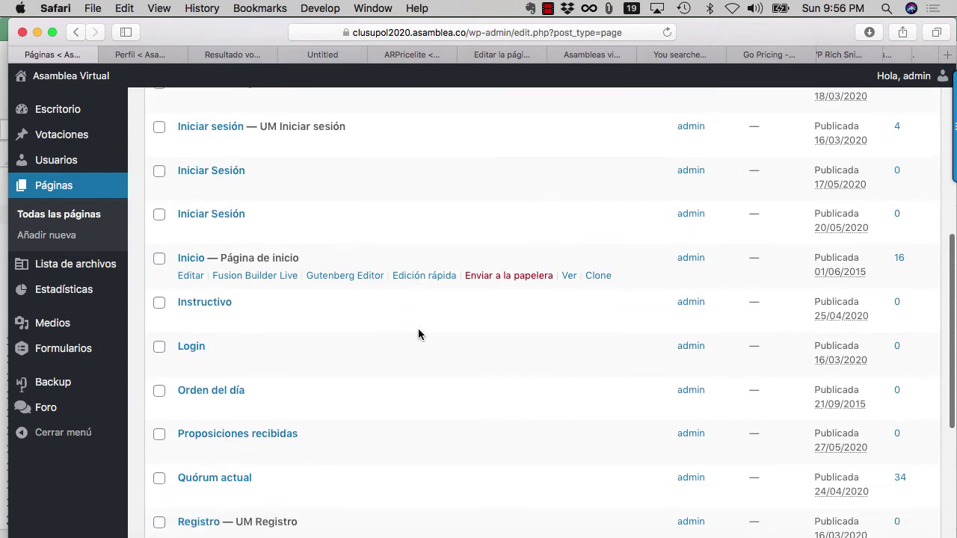
scroll(419, 333, up, 5)
scroll(418, 334, up, 1)
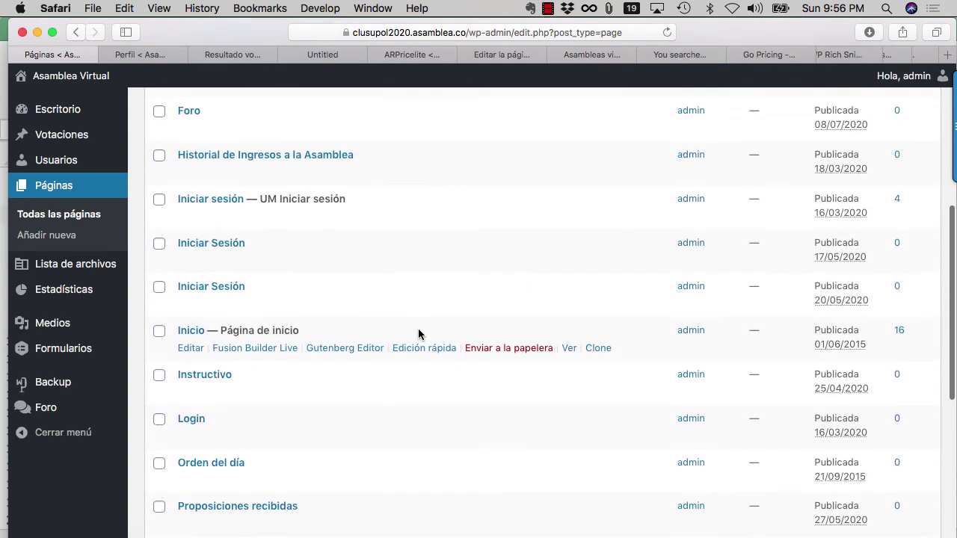
click(192, 349)
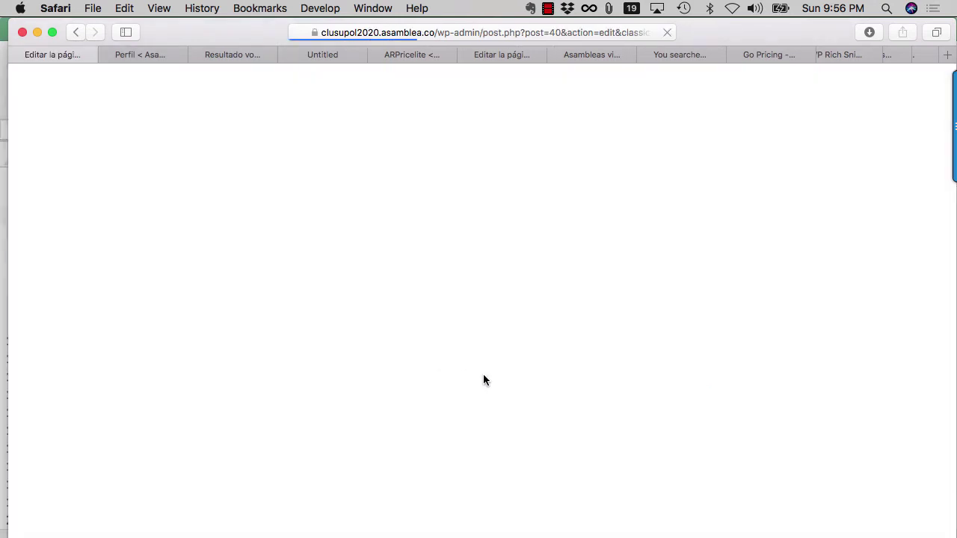
Add a Text Block element at the end of the PODERES container's column on the Inicio page
scroll(483, 381, down, 1)
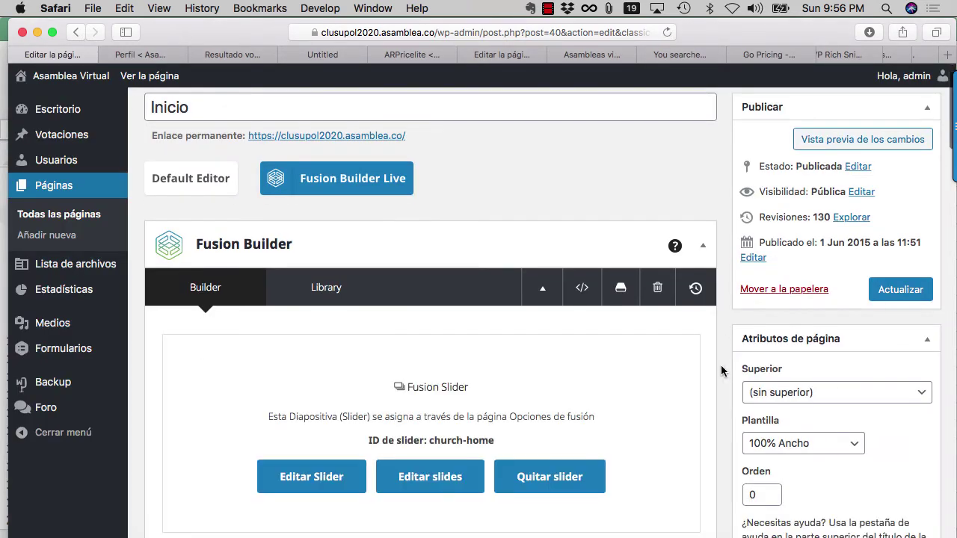
scroll(722, 370, down, 2)
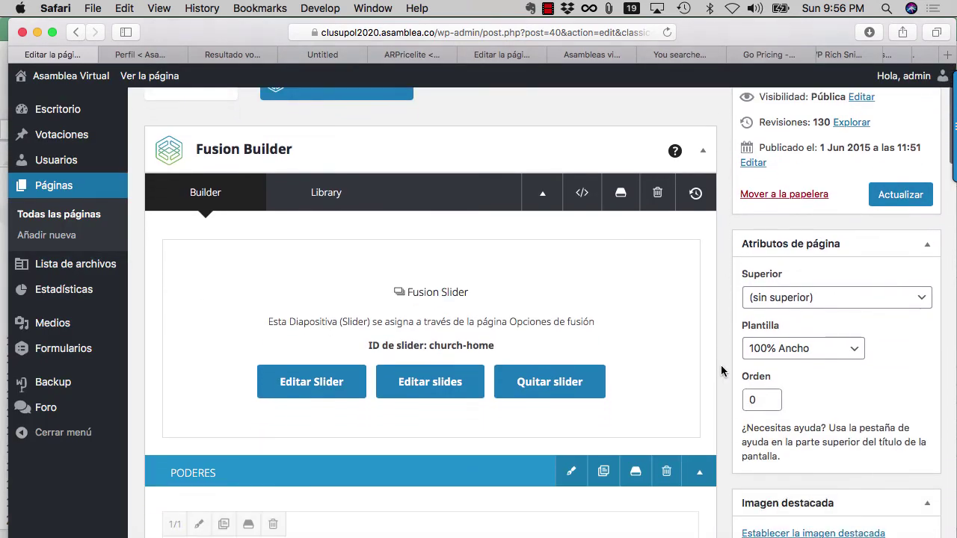
scroll(721, 365, down, 9)
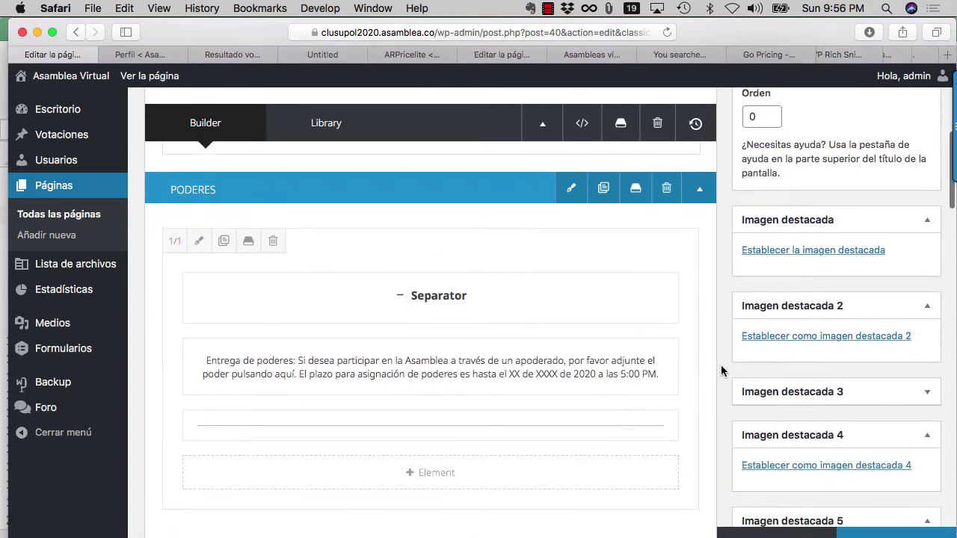
scroll(713, 369, up, 1)
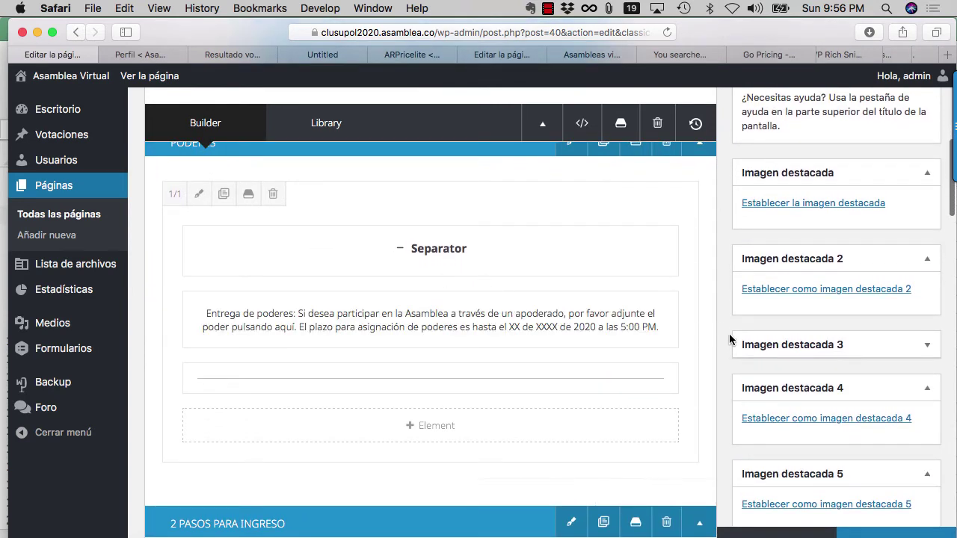
scroll(720, 349, up, 1)
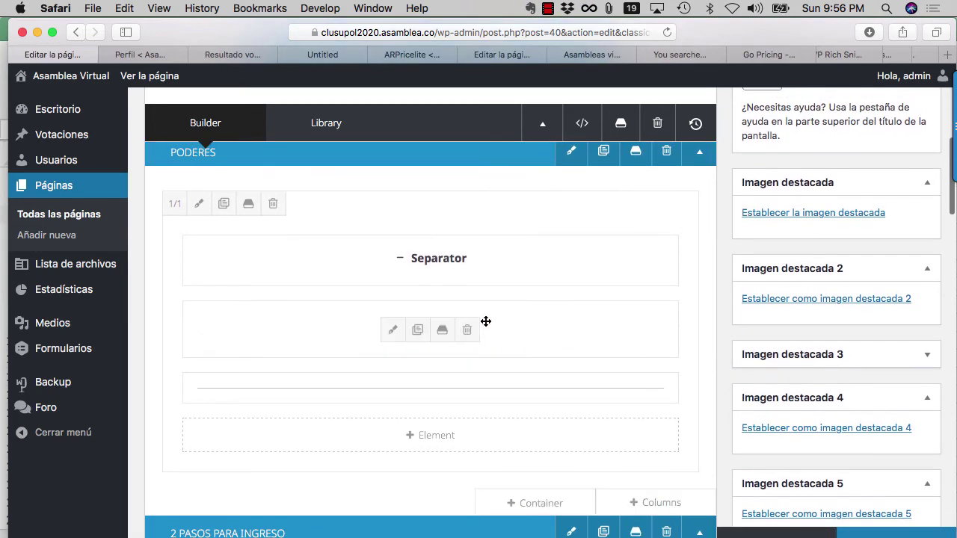
scroll(554, 348, down, 4)
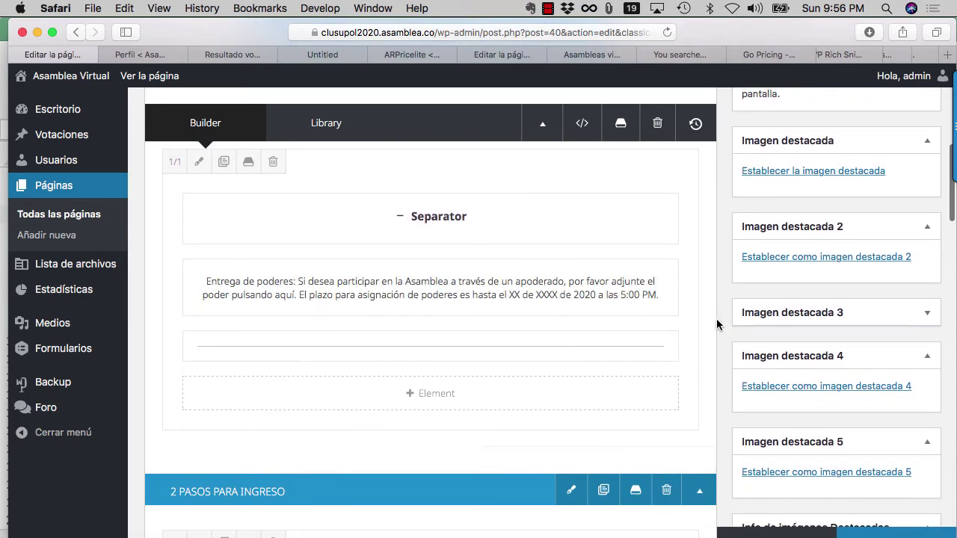
scroll(703, 322, down, 1)
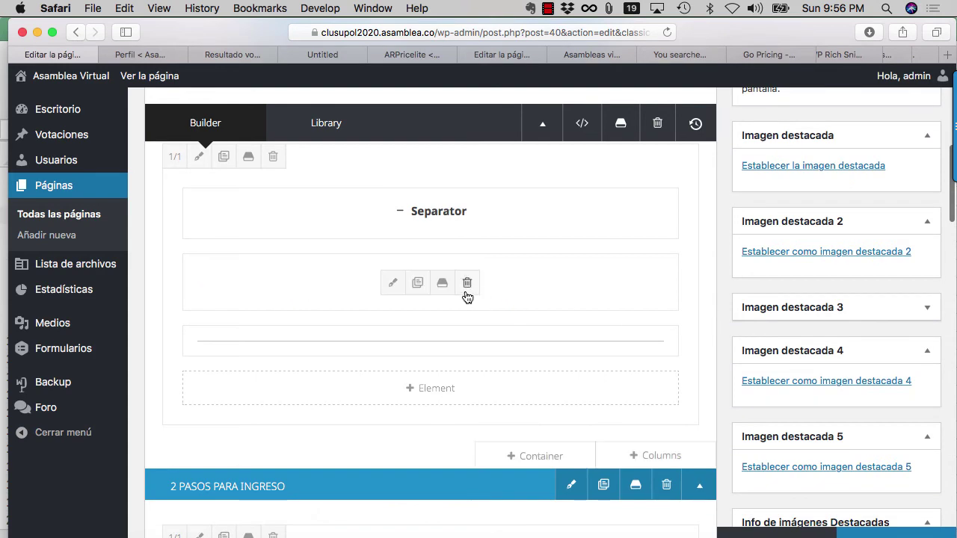
click(432, 390)
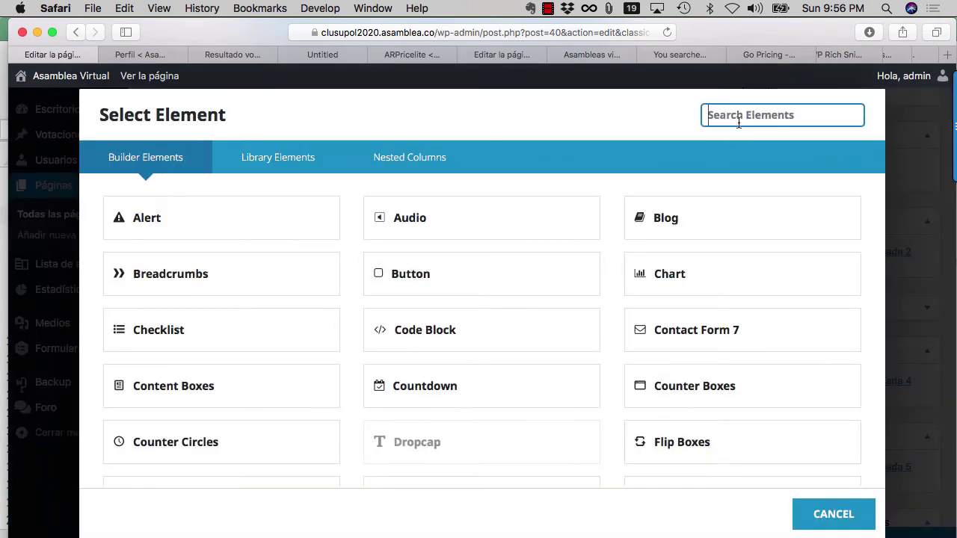
text(tex)
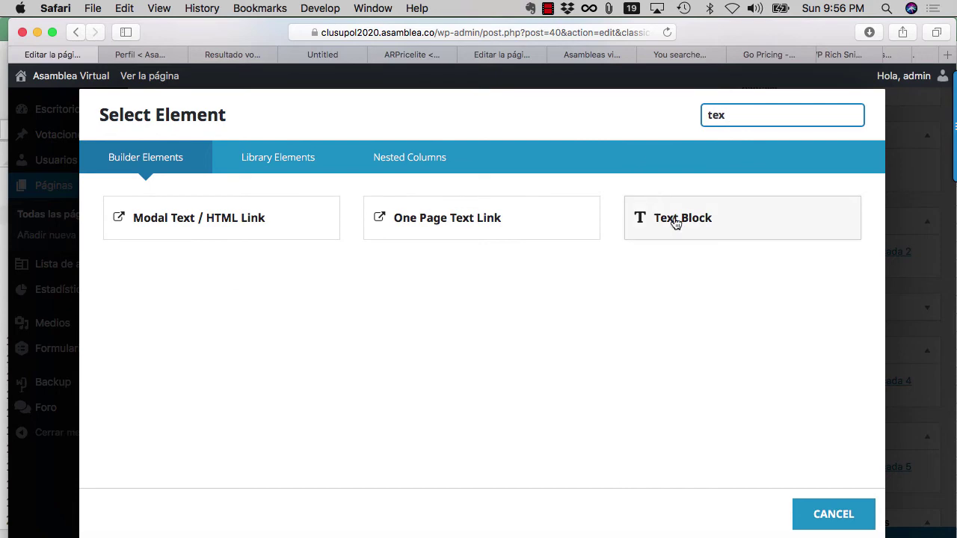
click(674, 222)
scroll(482, 352, down, 5)
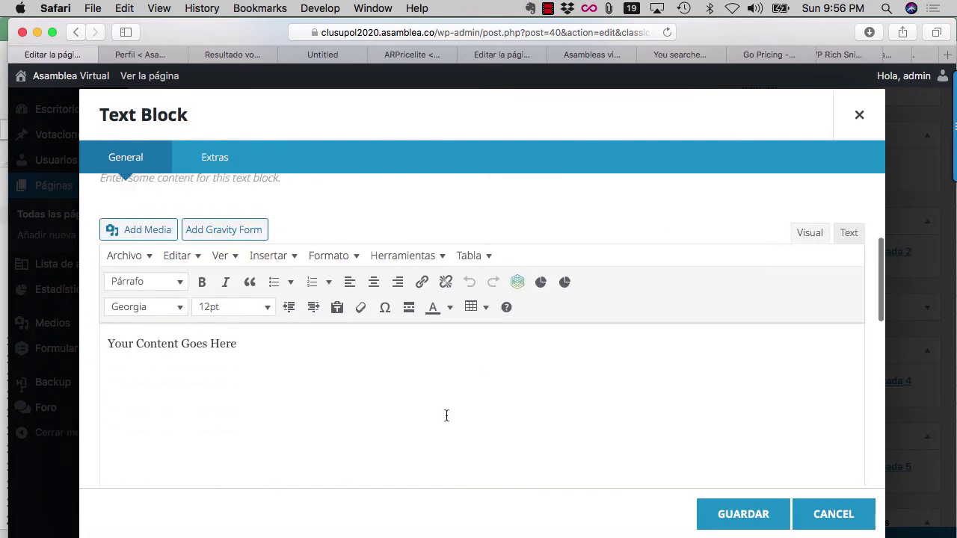
Replace the new text block's placeholder content with "Pulse aqui para enviar una pregunta:"
click(446, 416)
text(Pulse aqui para diligen)
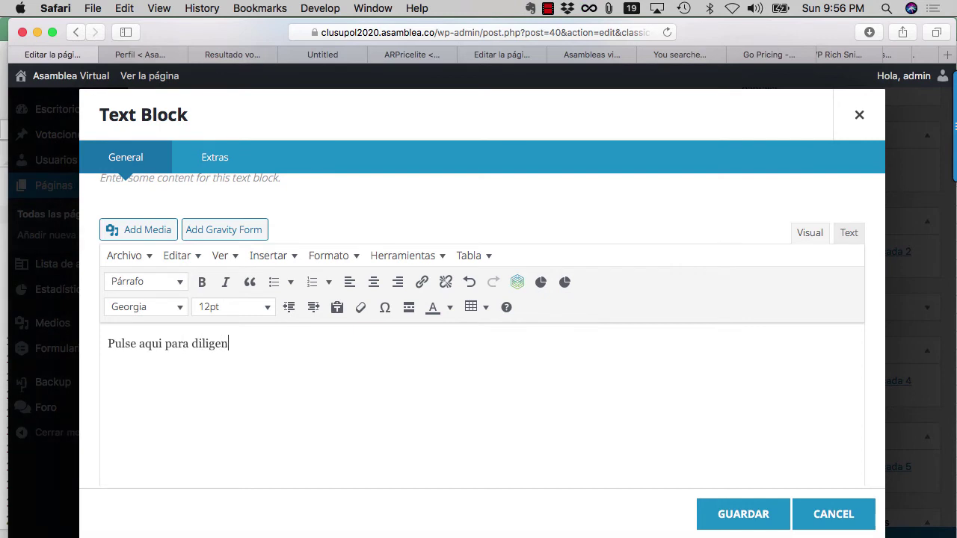
text(ciar formualrio)
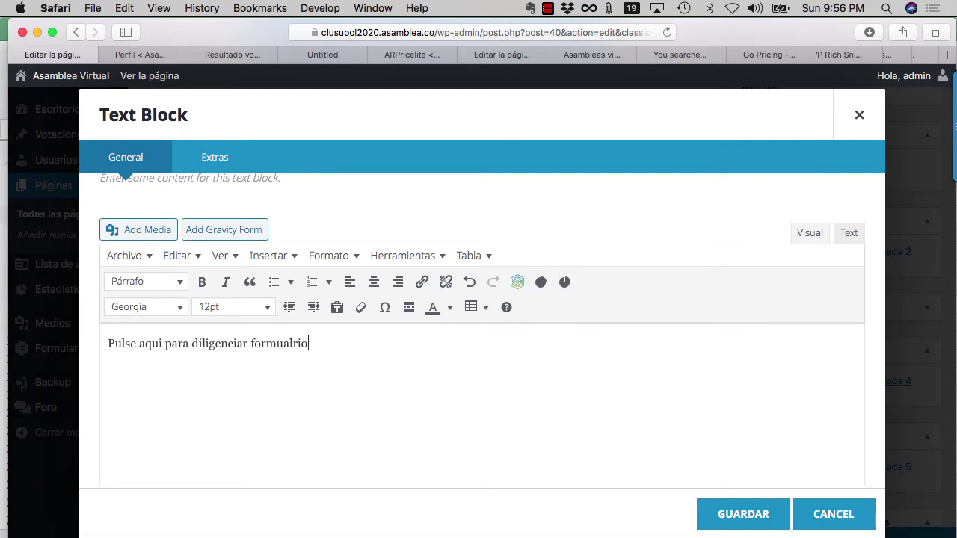
text( de pr)
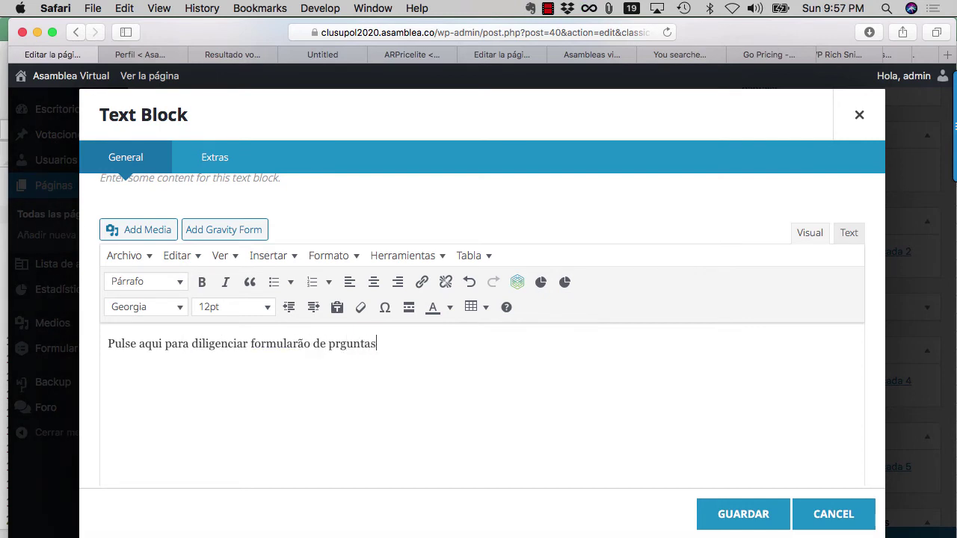
text(e)
drag(191, 343, 383, 344)
text(envi)
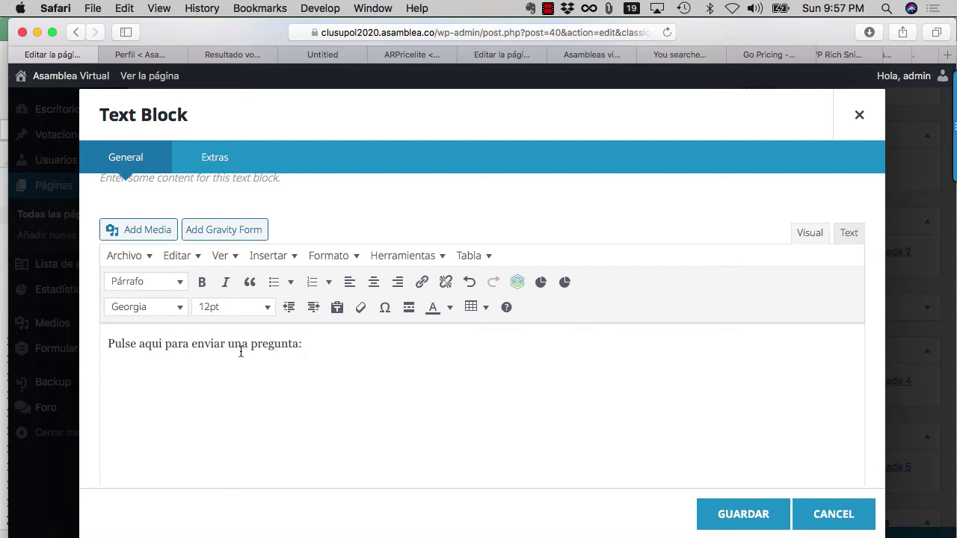
drag(193, 344, 303, 344)
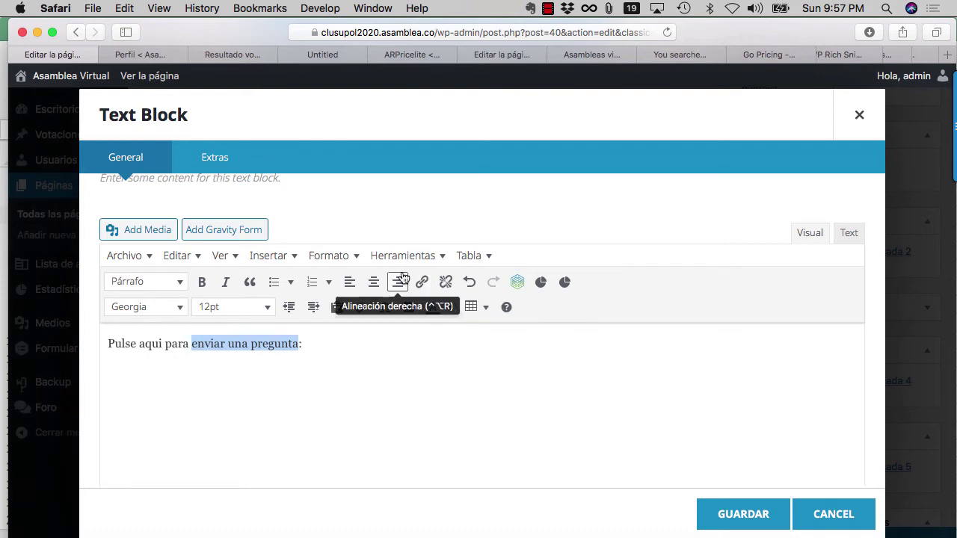
scroll(325, 342, up, 1)
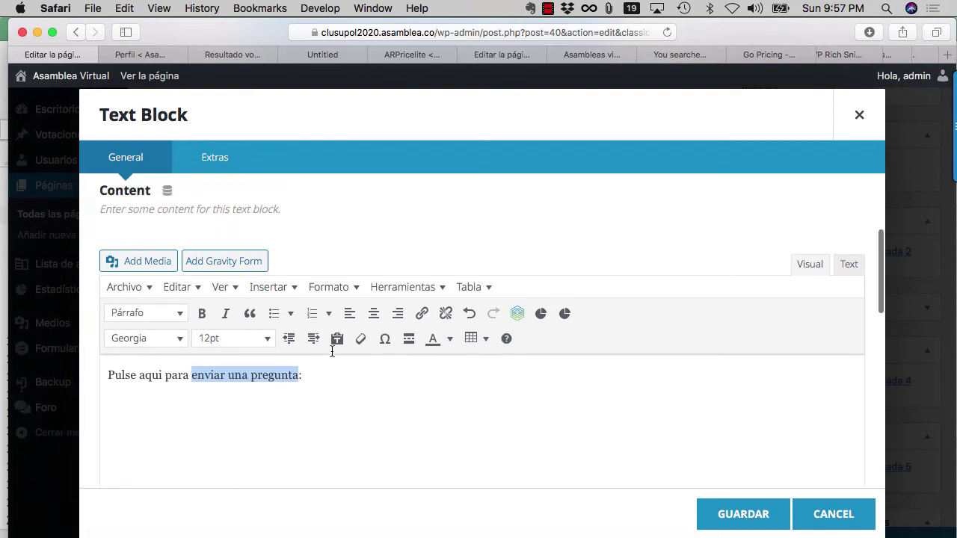
click(422, 314)
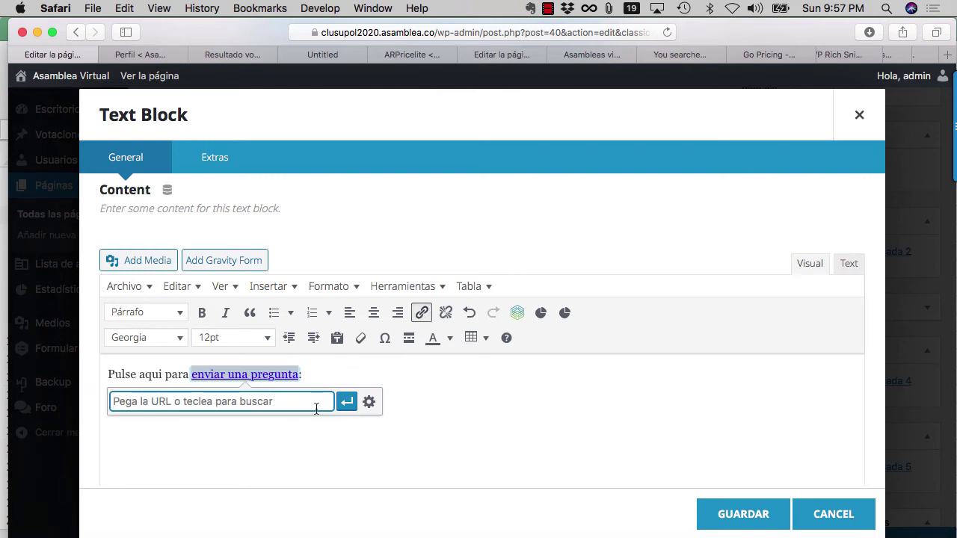
text(https://clusupol2020.asamblea.co/formulario2/)
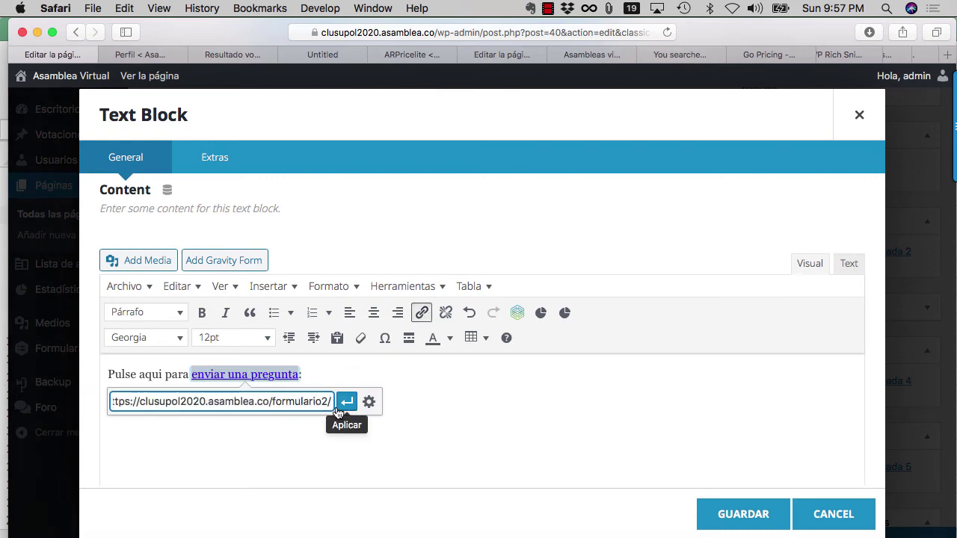
click(346, 408)
click(443, 408)
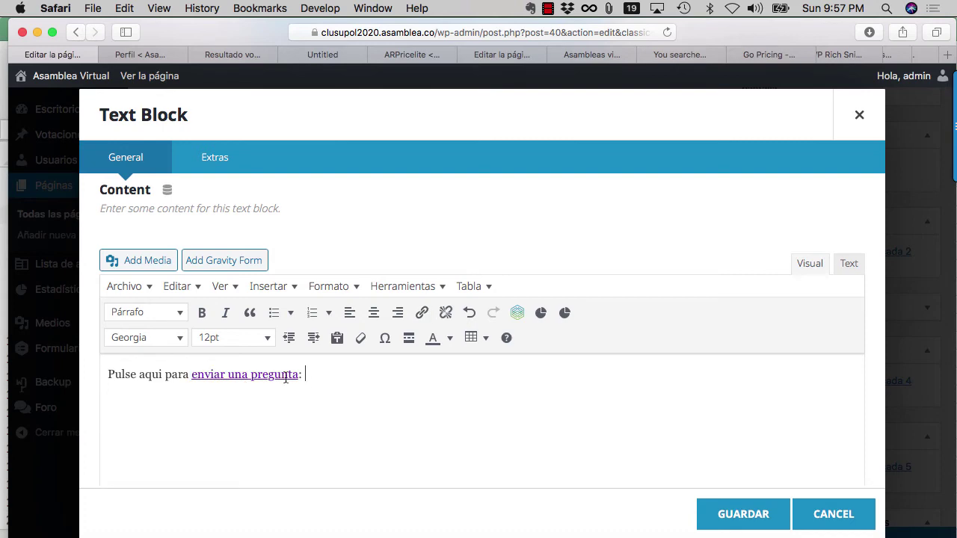
click(739, 514)
scroll(897, 187, up, 1)
scroll(895, 161, up, 5)
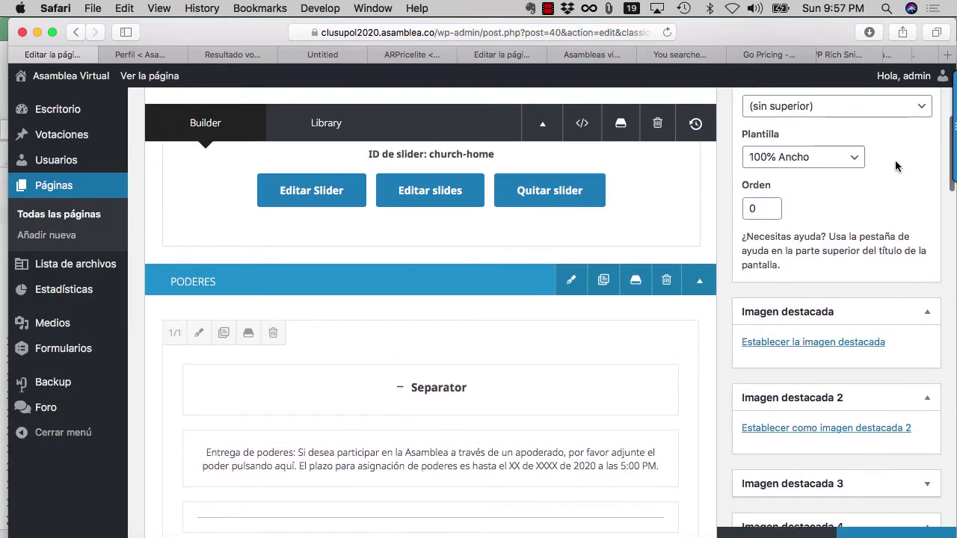
Update the Inicio page and open its permalink in a new browser tab to check the question line under Entrega de poderes
click(895, 146)
scroll(715, 261, down, 3)
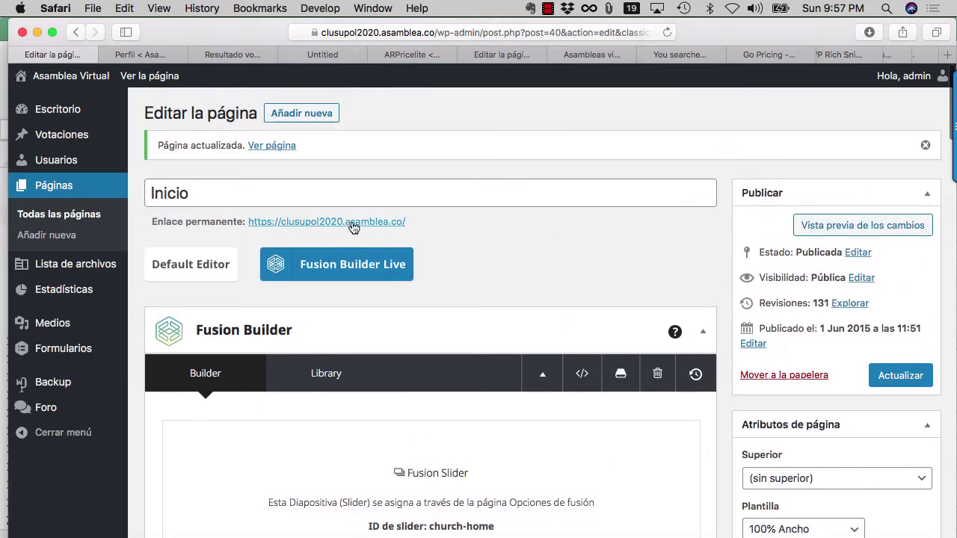
right_click(333, 221)
click(357, 227)
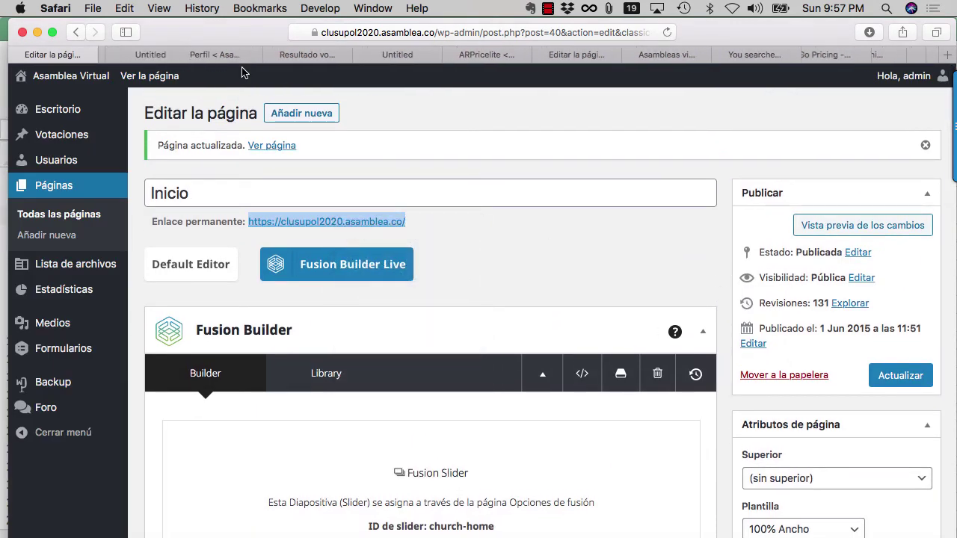
click(142, 55)
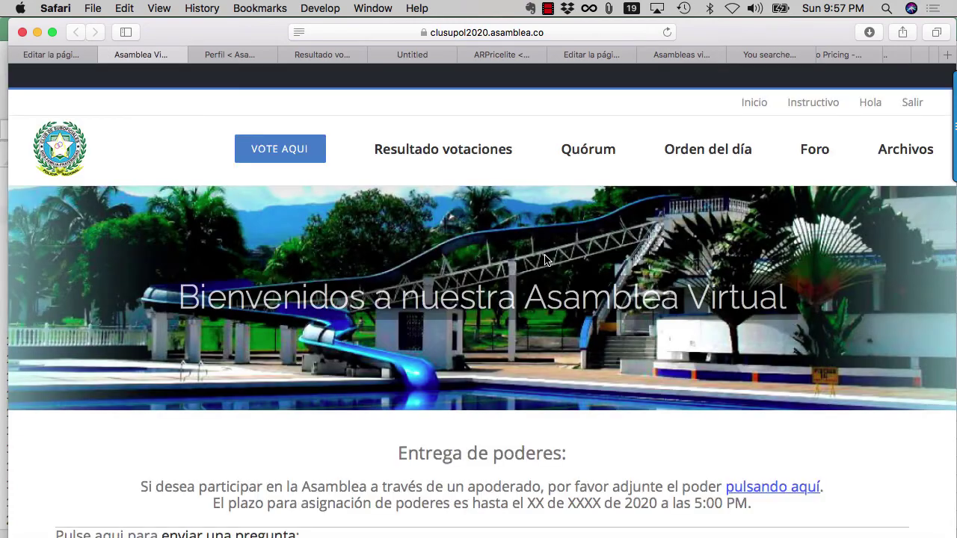
scroll(546, 260, down, 5)
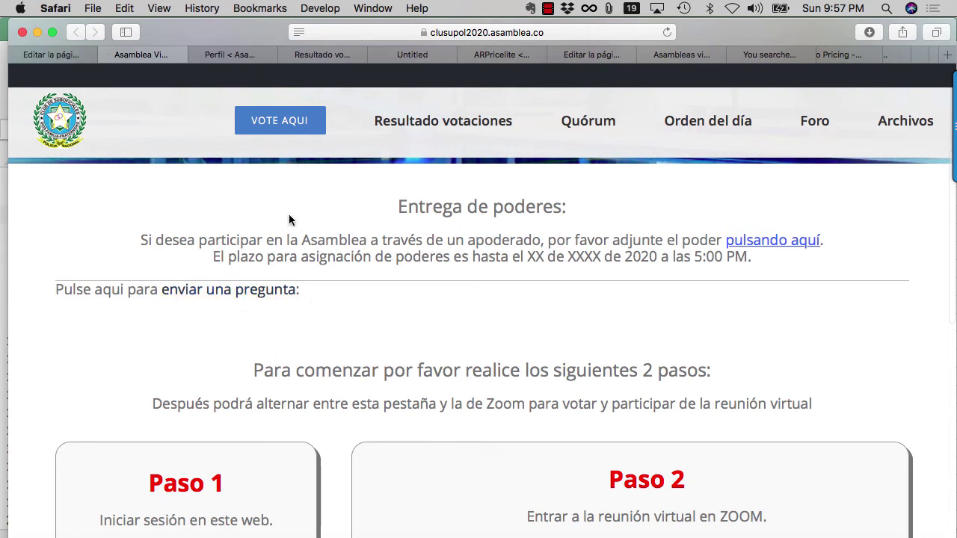
Reopen the "Pulse aqui para enviar una pregunta:" text block in the page editor, centre its text and add a blank line above it
click(59, 59)
scroll(420, 364, down, 10)
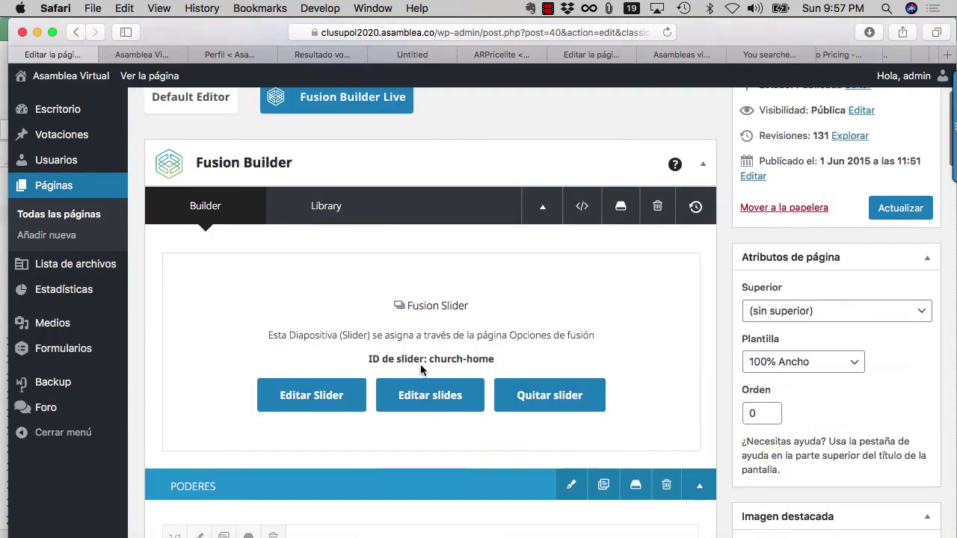
scroll(422, 366, down, 5)
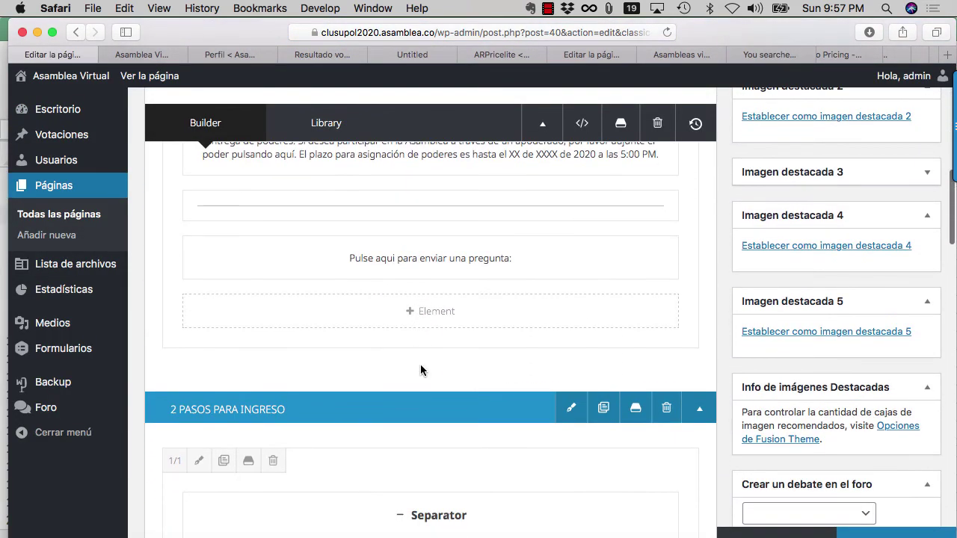
click(391, 259)
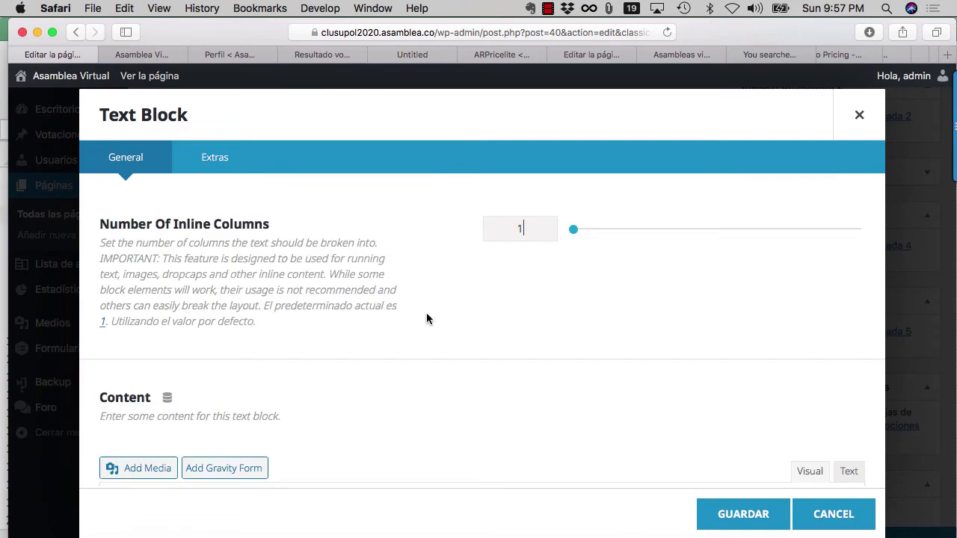
scroll(426, 313, down, 5)
click(343, 412)
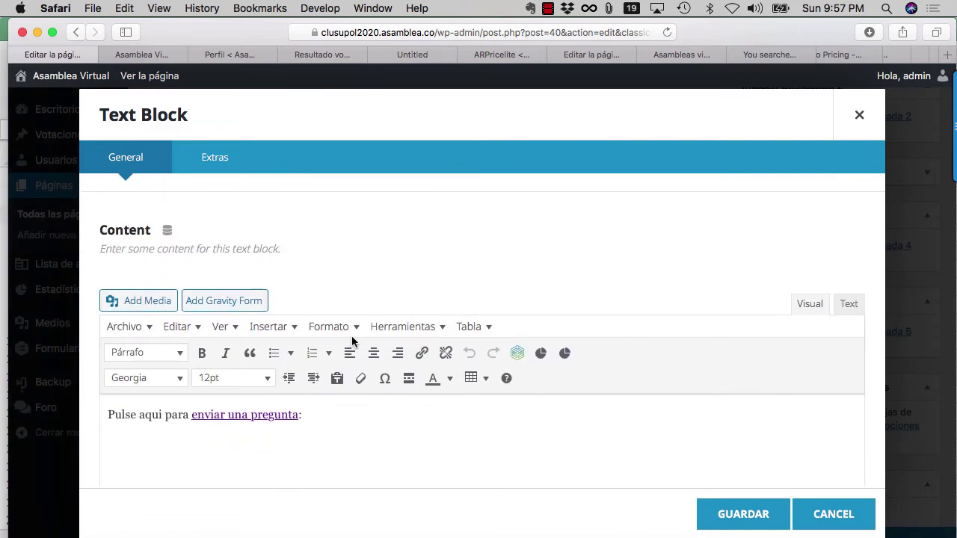
click(374, 352)
key(super+Left)
key(Return)
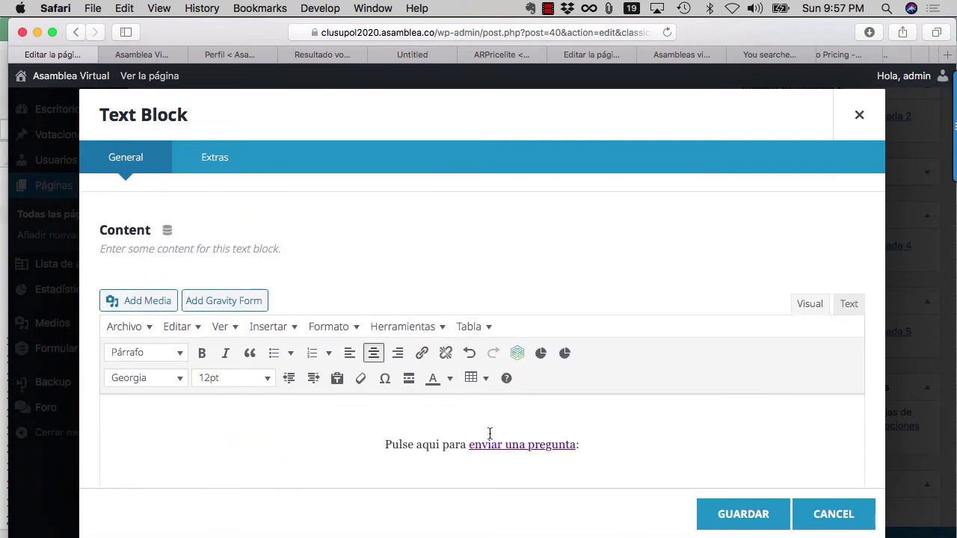
Colour the linked words "enviar una pregunta" blue, underline them and save the text block
key(shift+End)
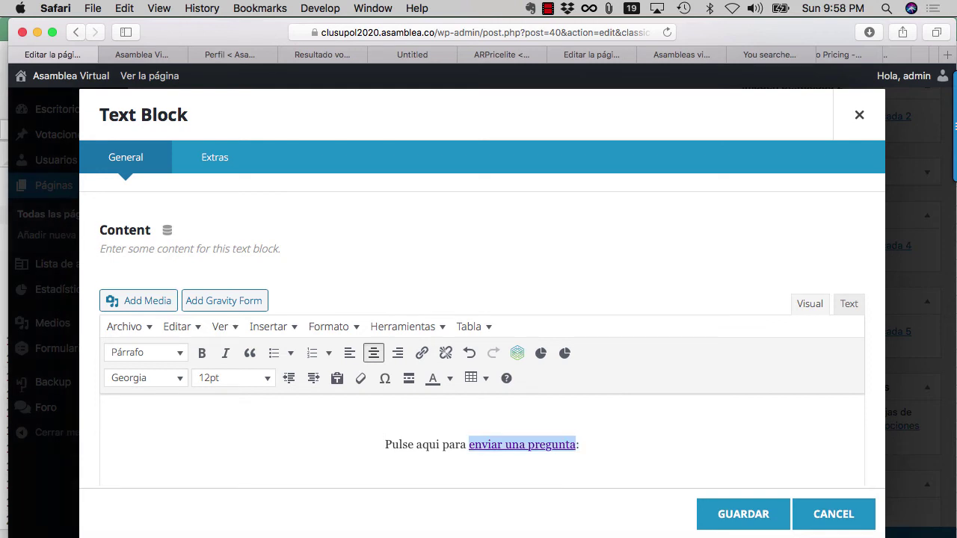
click(449, 378)
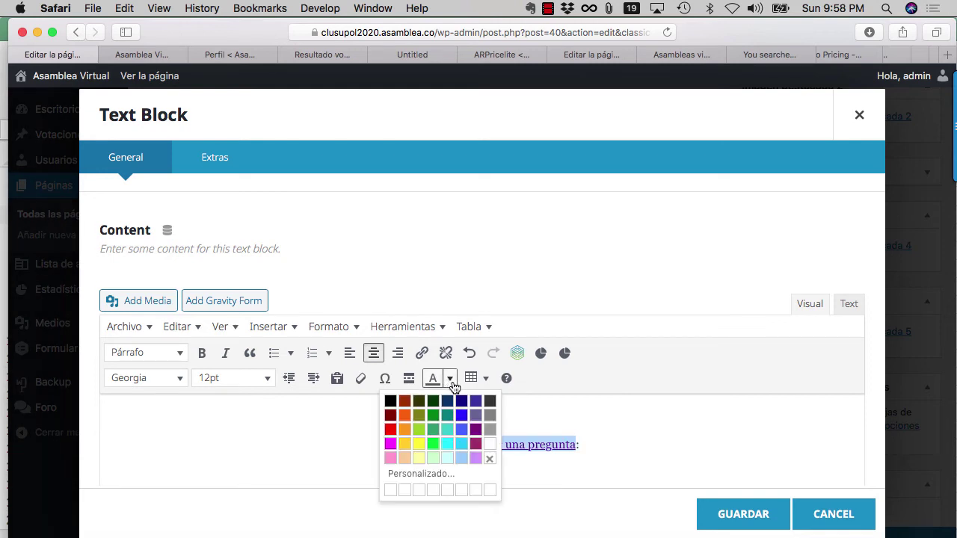
click(463, 434)
click(356, 329)
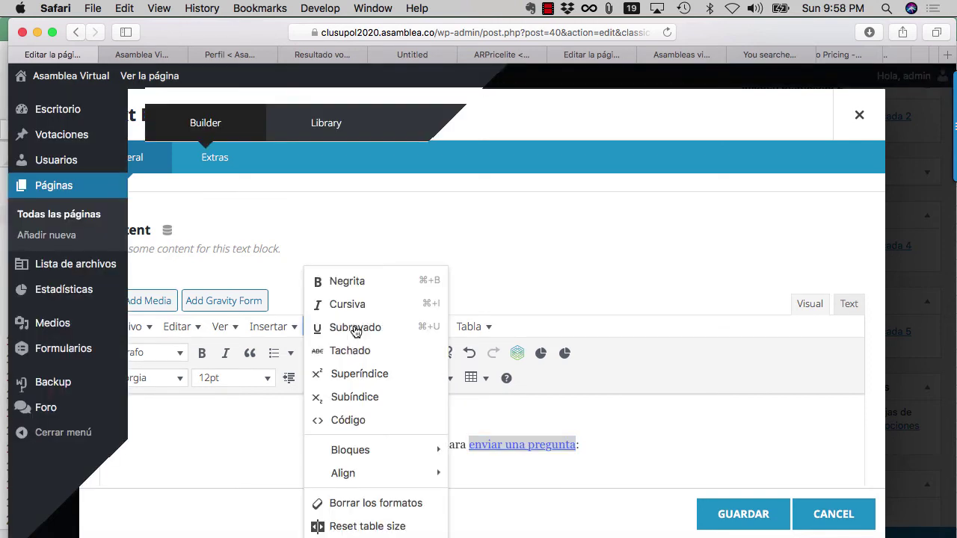
click(385, 336)
click(647, 454)
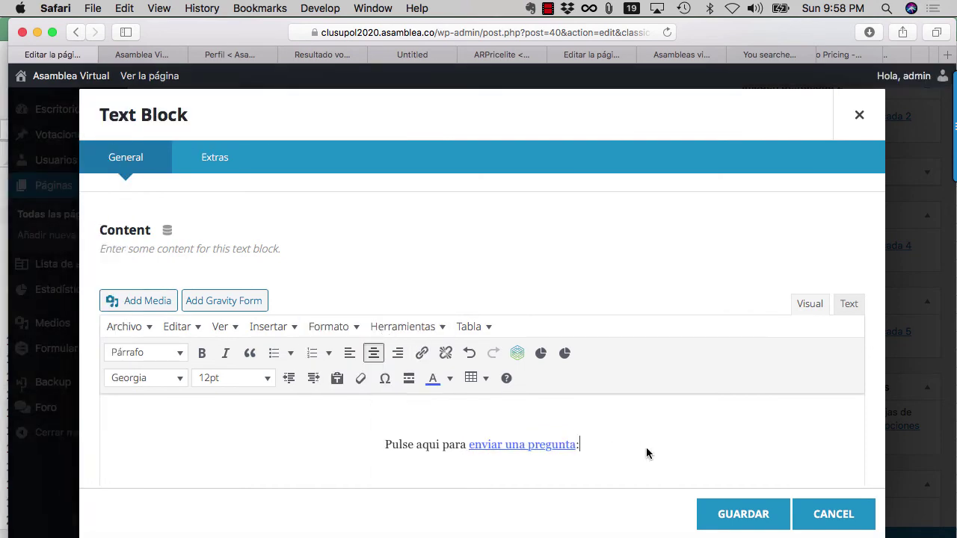
click(735, 519)
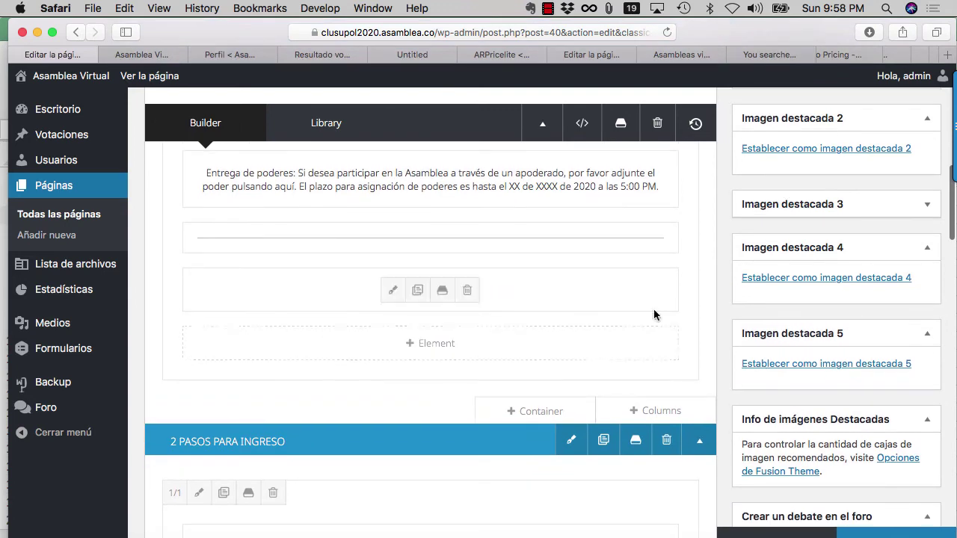
Update the Inicio page and reload the published home page to check the restyled question link
scroll(887, 217, up, 10)
scroll(894, 195, up, 2)
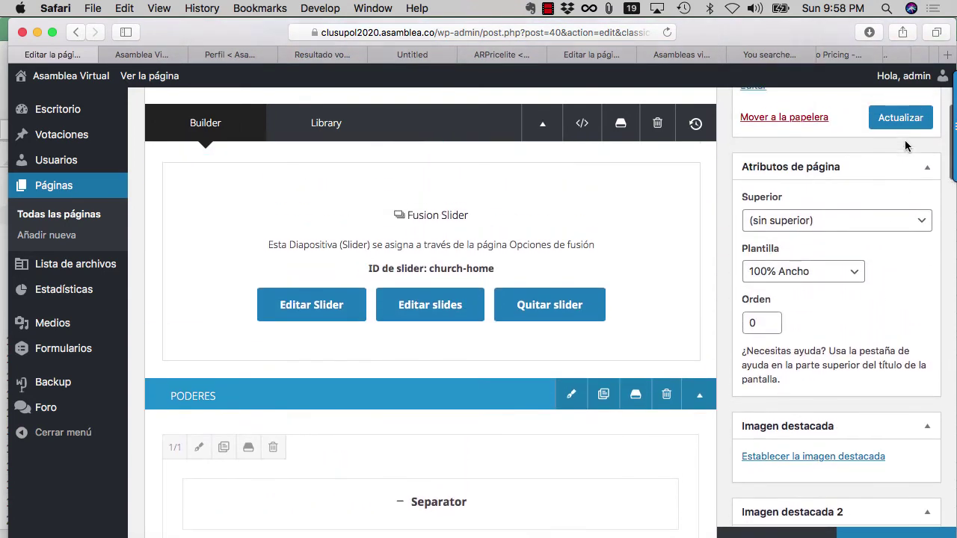
click(900, 148)
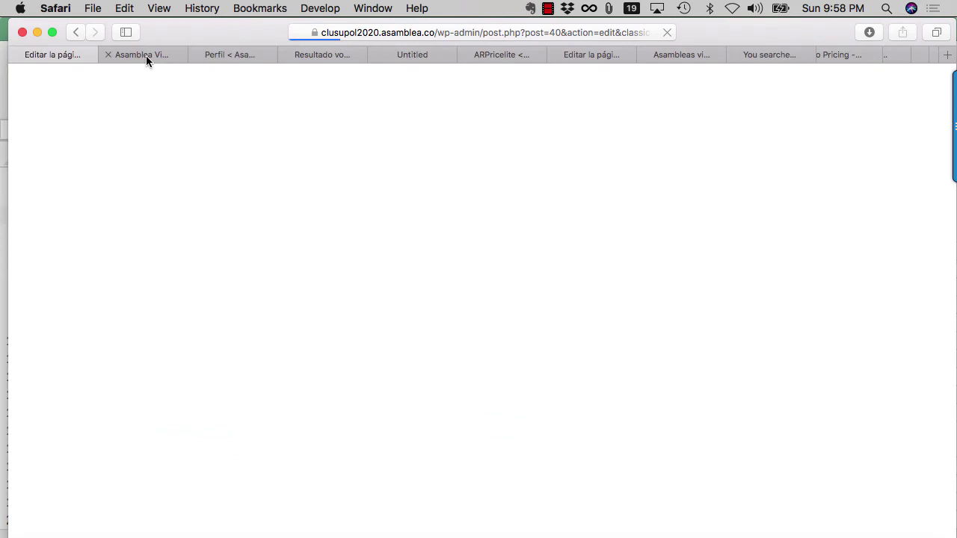
click(146, 56)
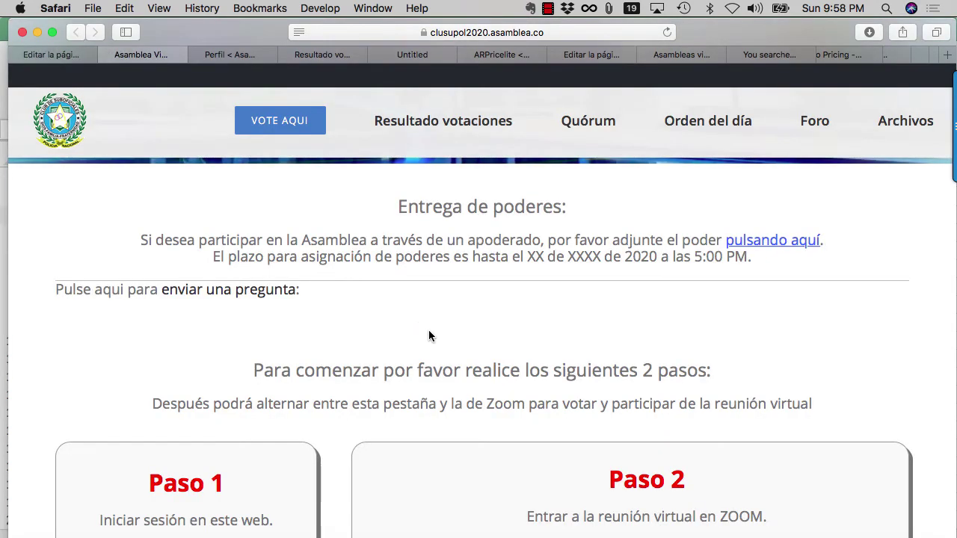
key(super+r)
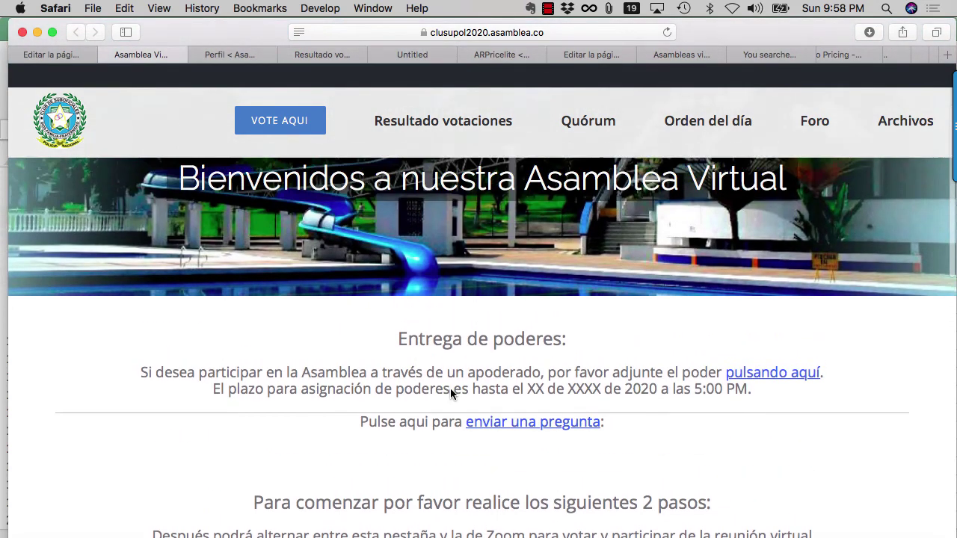
Return to the Inicio page editor, set the PODERES container's publishing status to Borrador and save the container settings
click(50, 55)
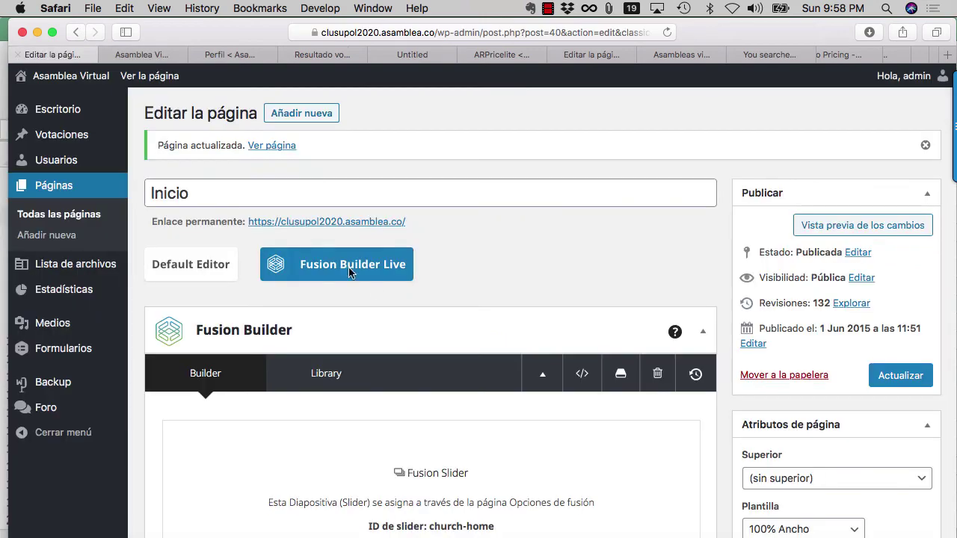
scroll(520, 337, down, 10)
scroll(520, 338, down, 5)
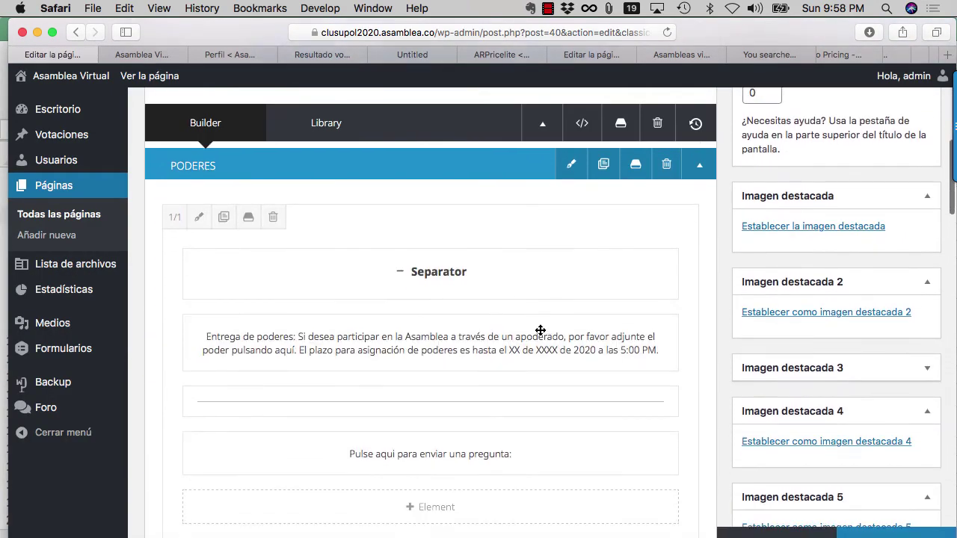
scroll(346, 313, down, 2)
scroll(299, 247, up, 5)
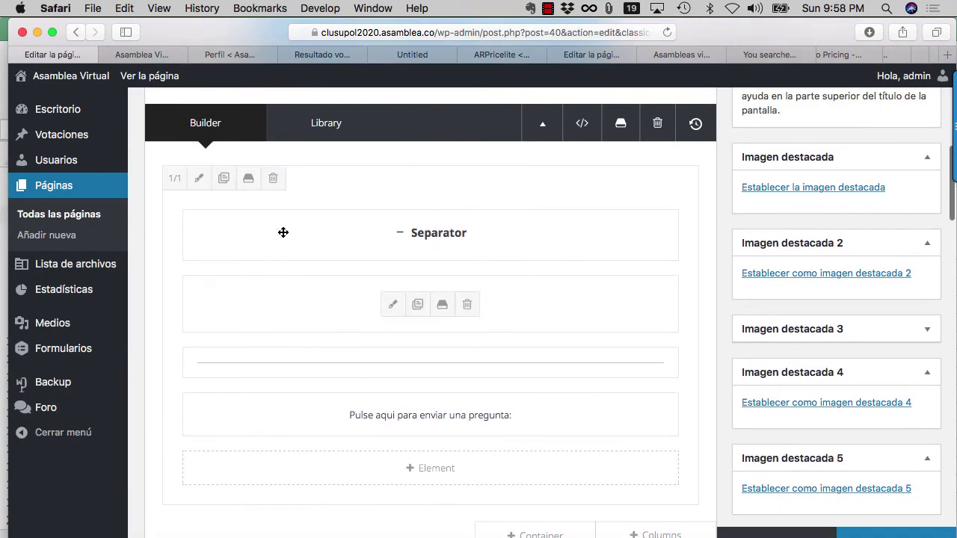
scroll(603, 307, down, 3)
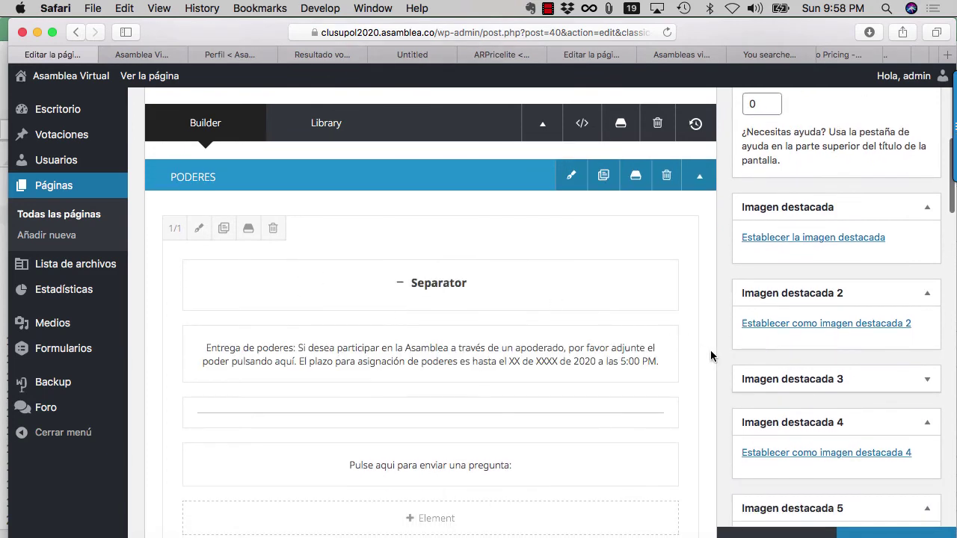
scroll(711, 356, up, 3)
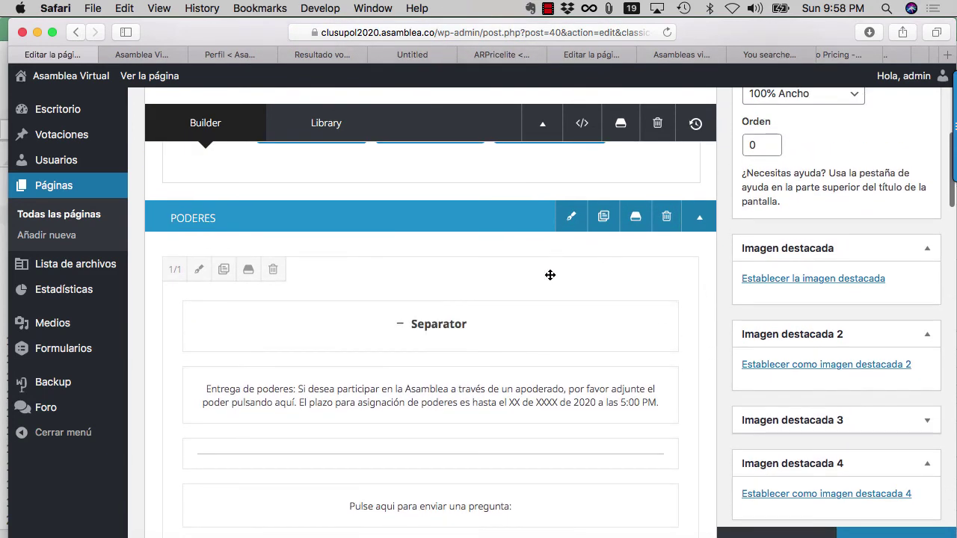
scroll(551, 275, down, 2)
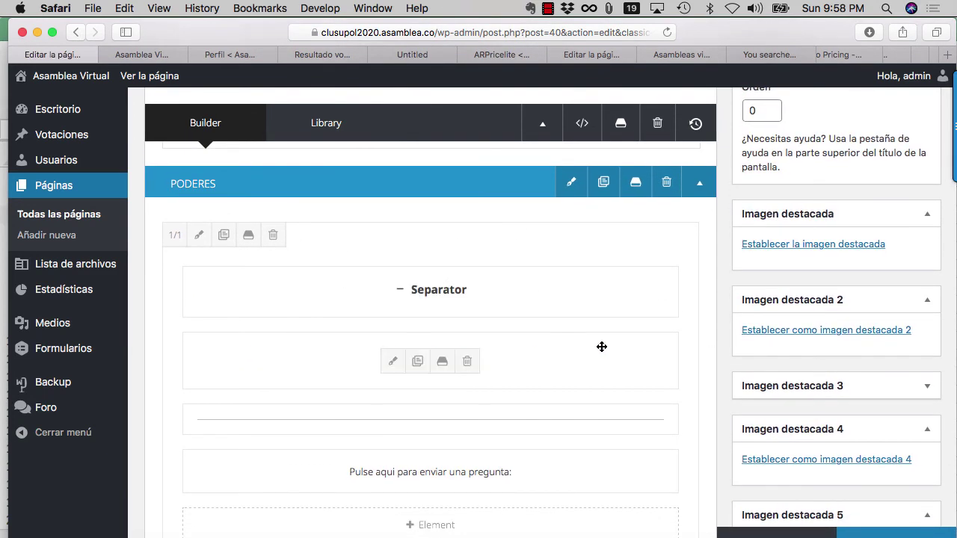
scroll(711, 262, up, 1)
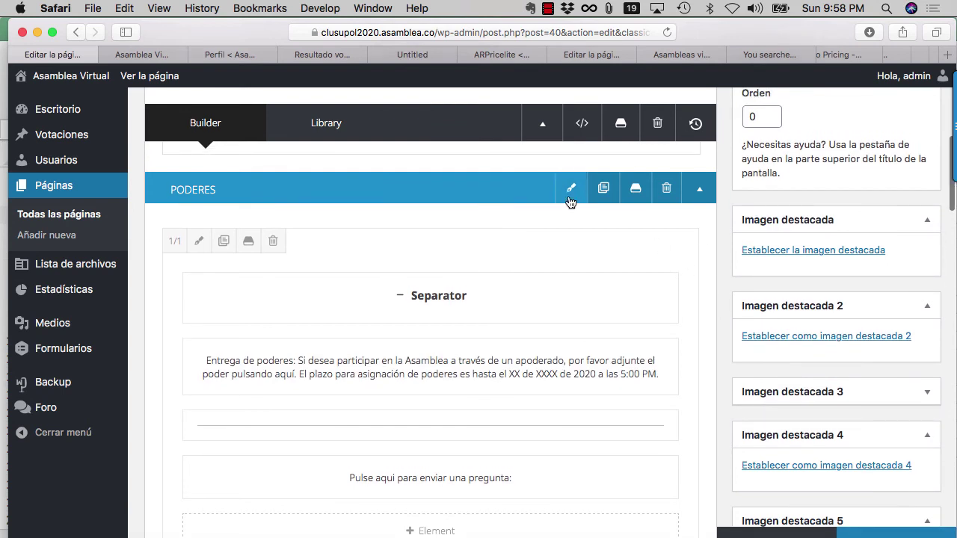
click(572, 192)
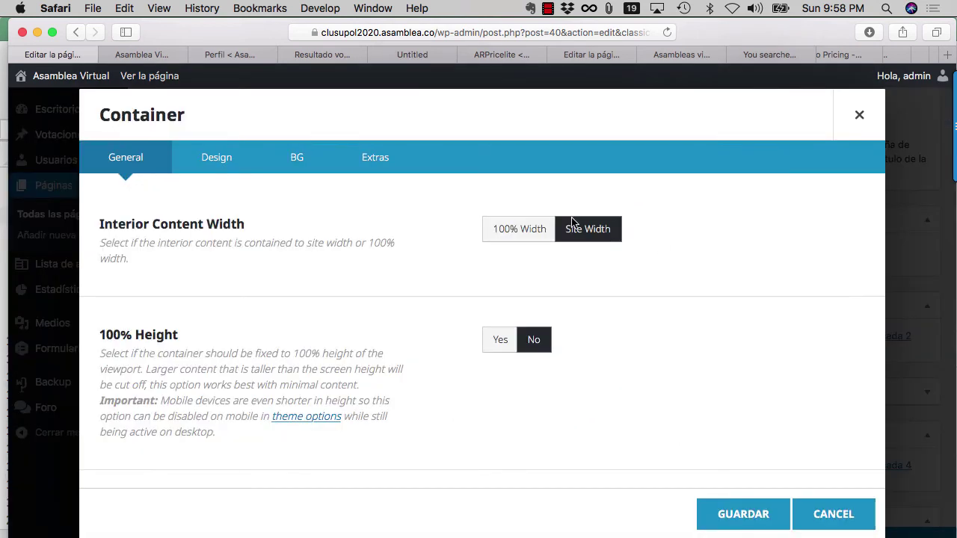
scroll(634, 349, down, 10)
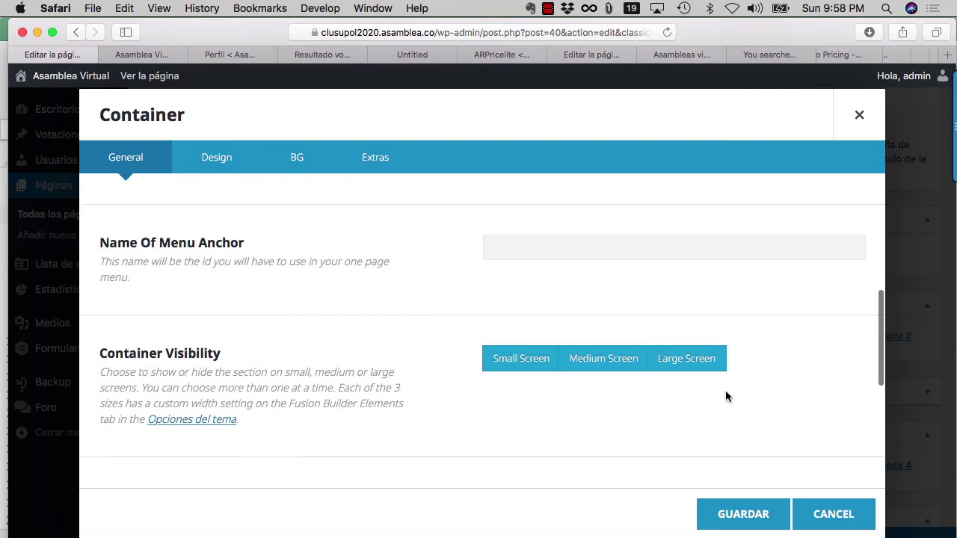
click(739, 357)
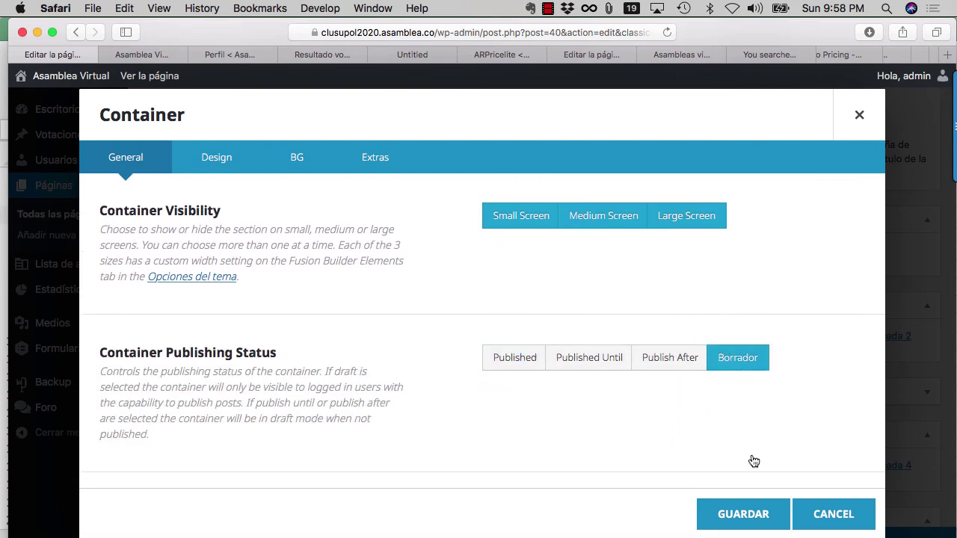
click(740, 514)
Update the Inicio page and review the PODERES container and its elements in the builder
scroll(754, 486, up, 10)
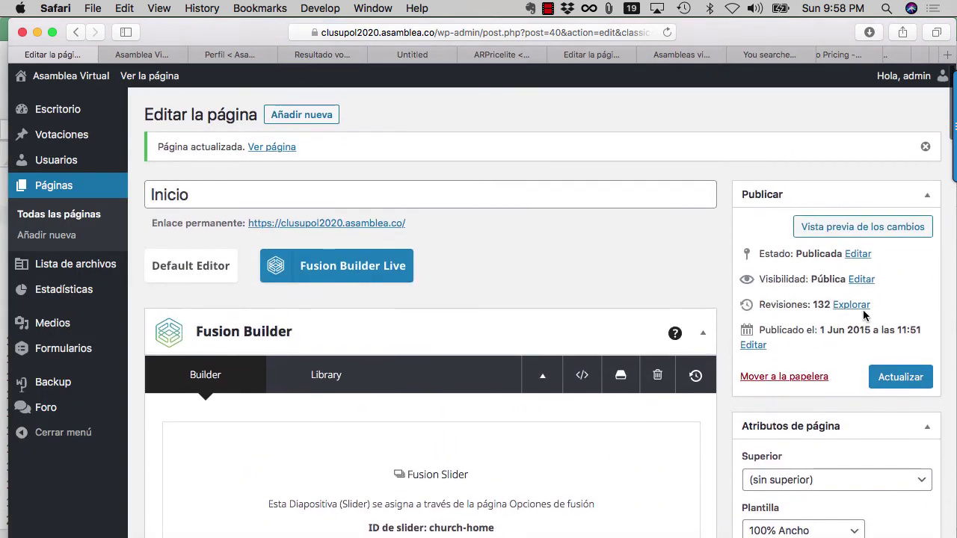
click(900, 376)
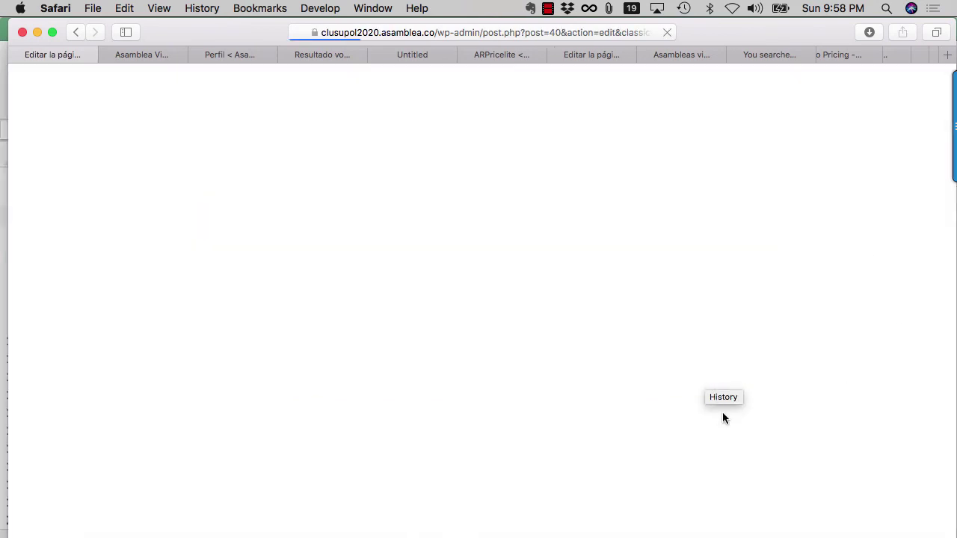
scroll(722, 360, down, 5)
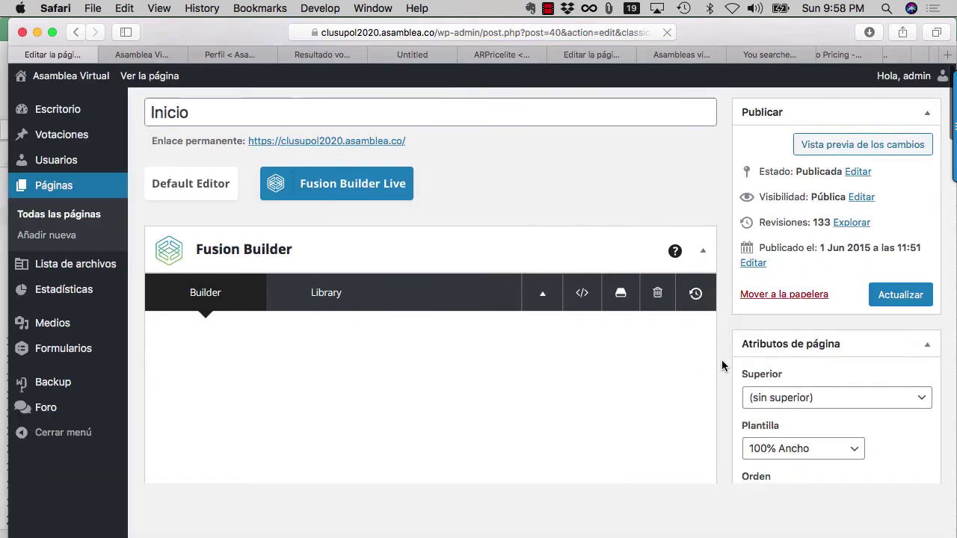
scroll(573, 400, down, 5)
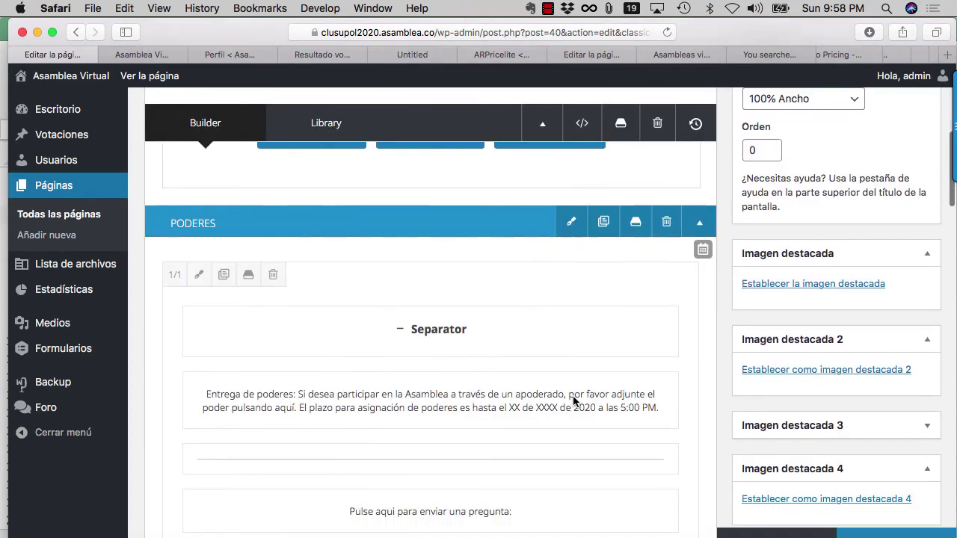
scroll(462, 382, down, 5)
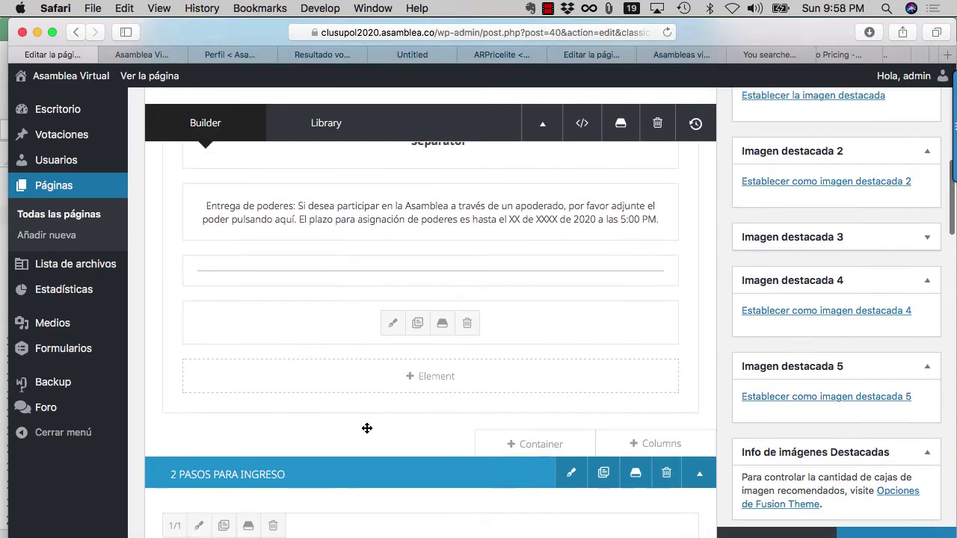
scroll(476, 412, up, 3)
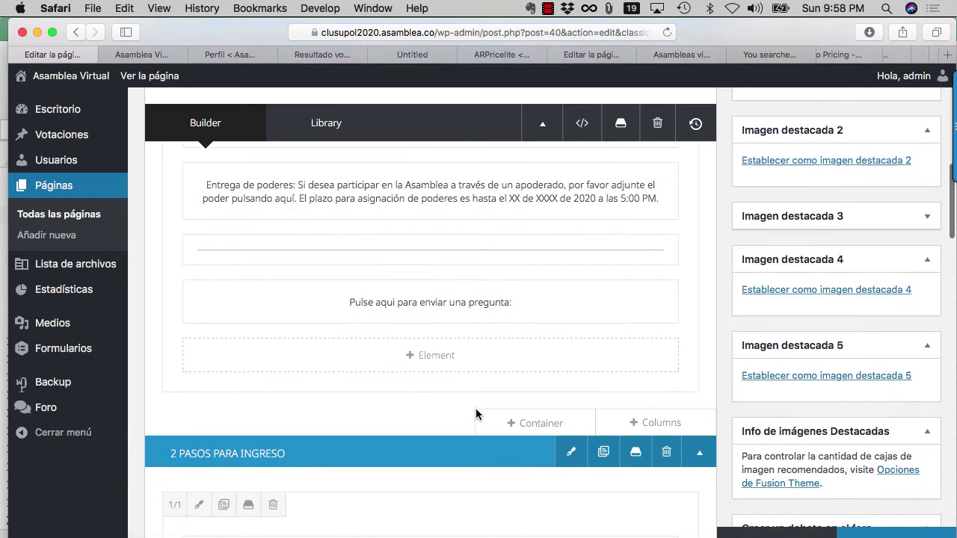
scroll(475, 409, up, 1)
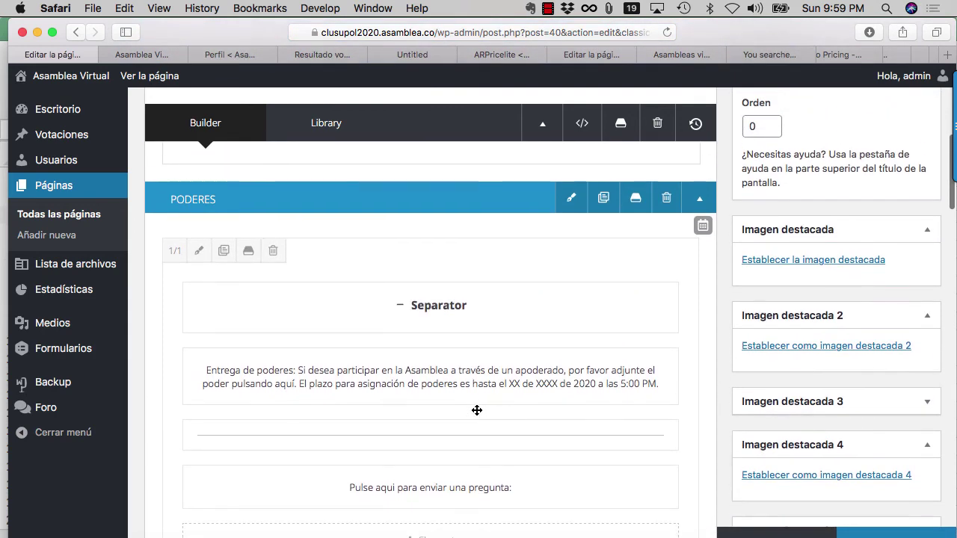
Examine the builder containers below PODERES, including 2 PASOS PARA INGRESO and the container that follows it
scroll(475, 410, down, 4)
scroll(476, 410, down, 5)
scroll(477, 410, up, 1)
scroll(475, 409, down, 2)
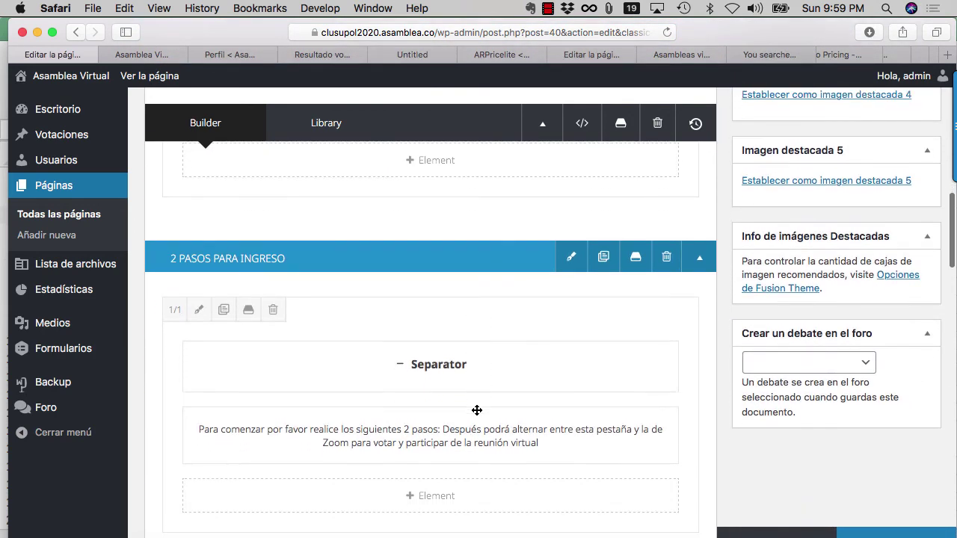
scroll(380, 382, down, 1)
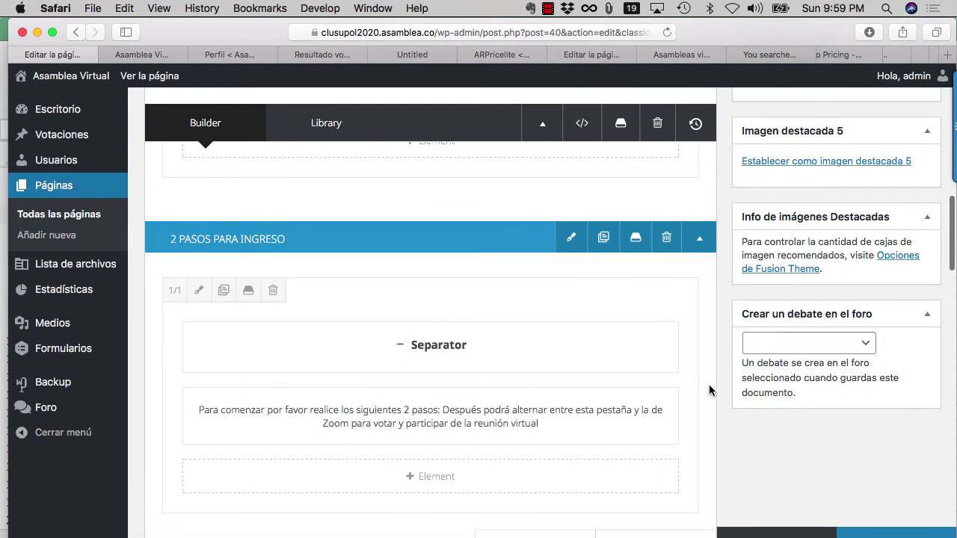
scroll(616, 381, down, 4)
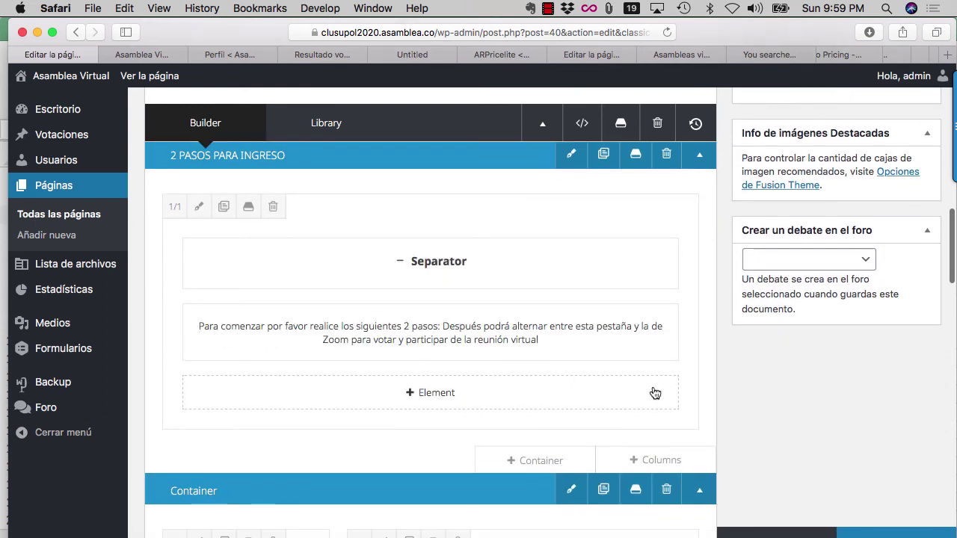
scroll(653, 388, up, 3)
Switch to Chrome and open the published home page to check whether the PODERES section appears above the two entry steps
key(super+Tab)
key(super+Tab)
key(super+Tab)
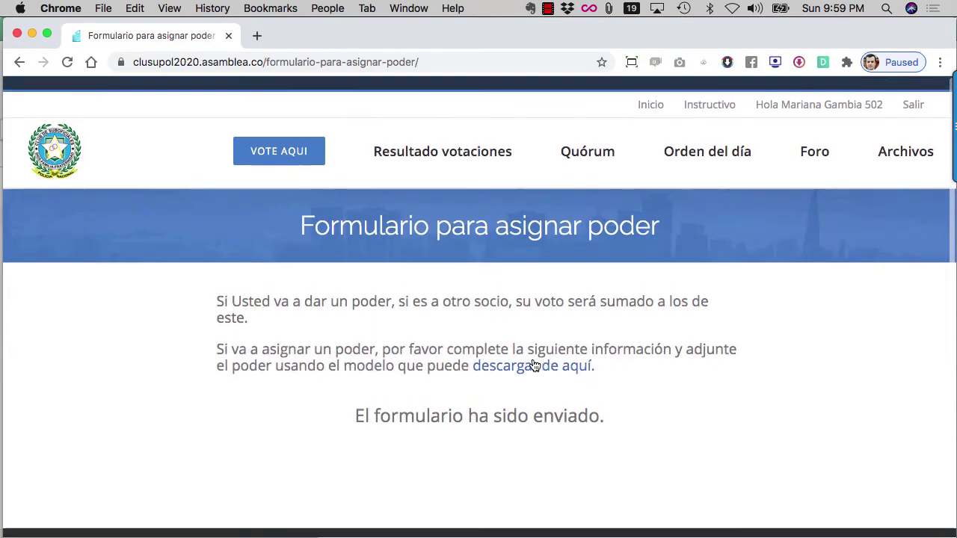
click(56, 138)
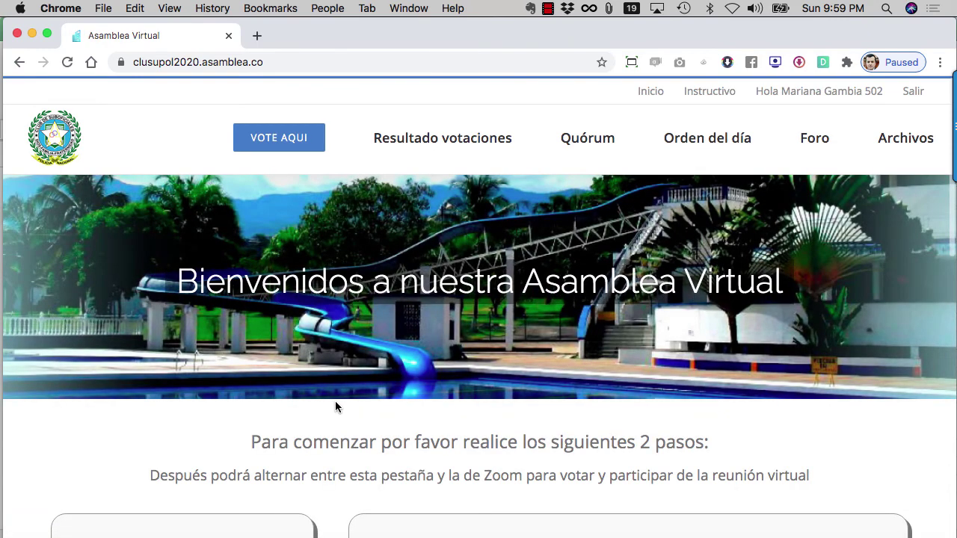
scroll(335, 404, down, 2)
scroll(335, 400, up, 2)
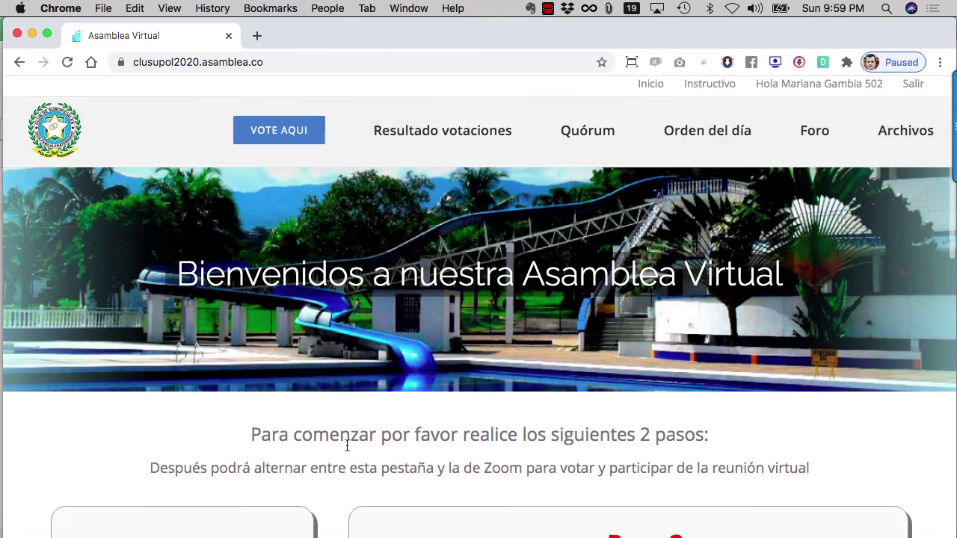
scroll(334, 424, down, 2)
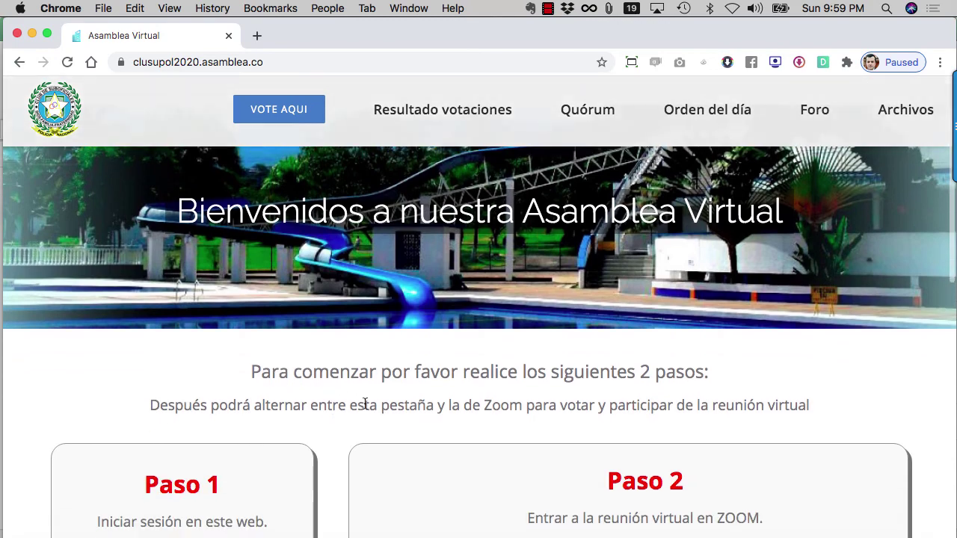
scroll(365, 404, up, 2)
scroll(368, 428, down, 3)
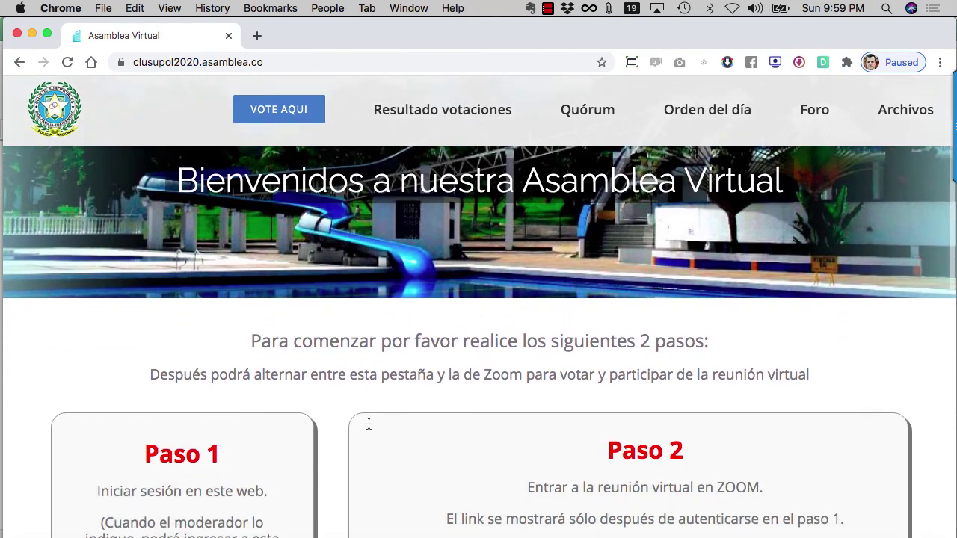
scroll(322, 366, down, 3)
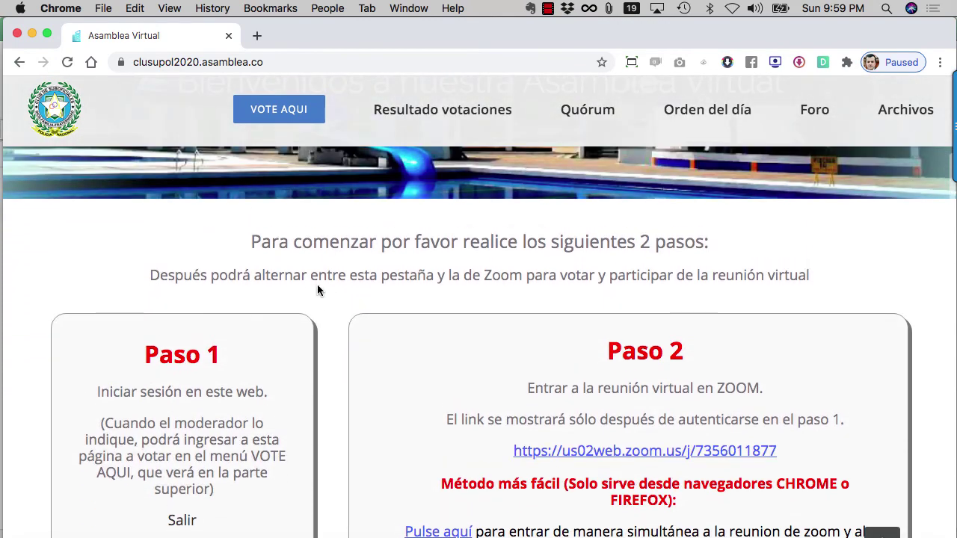
Return to the Inicio page editor in Safari, set the PODERES container's publishing status to Published and save the container settings
key(super+Tab)
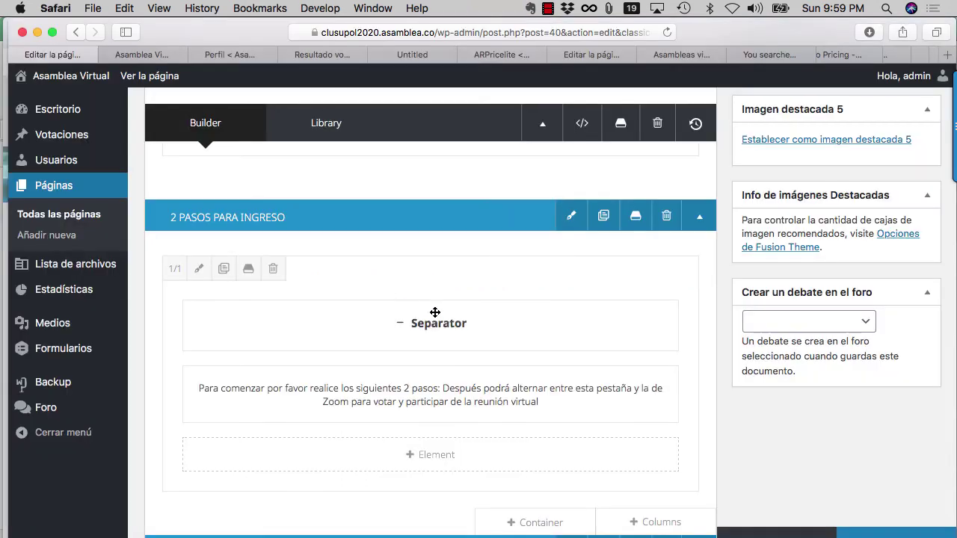
scroll(703, 313, down, 5)
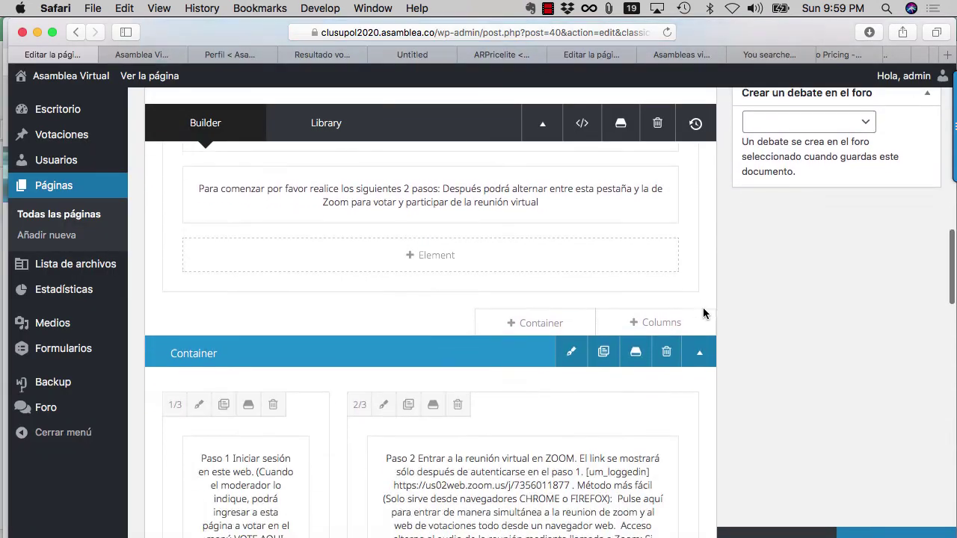
scroll(703, 313, up, 5)
scroll(703, 308, up, 8)
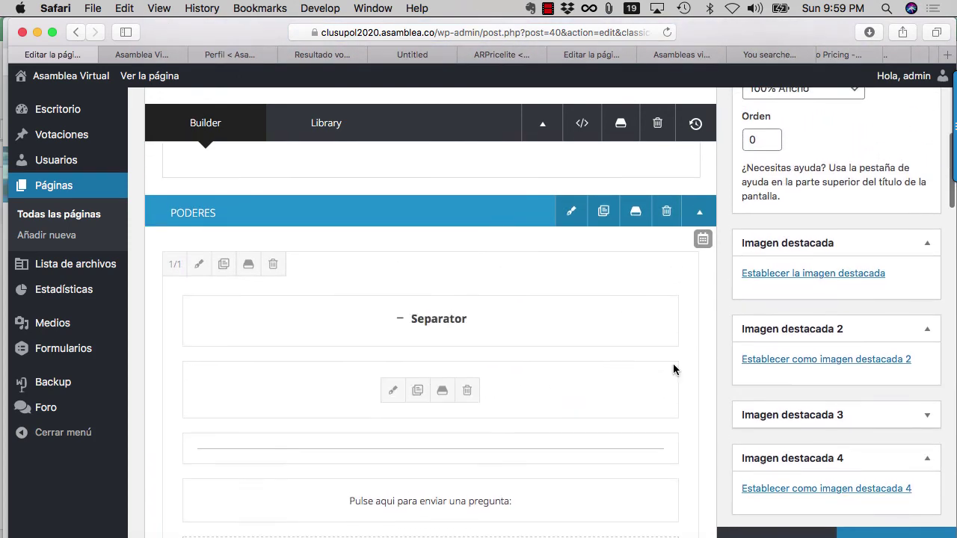
scroll(673, 367, up, 1)
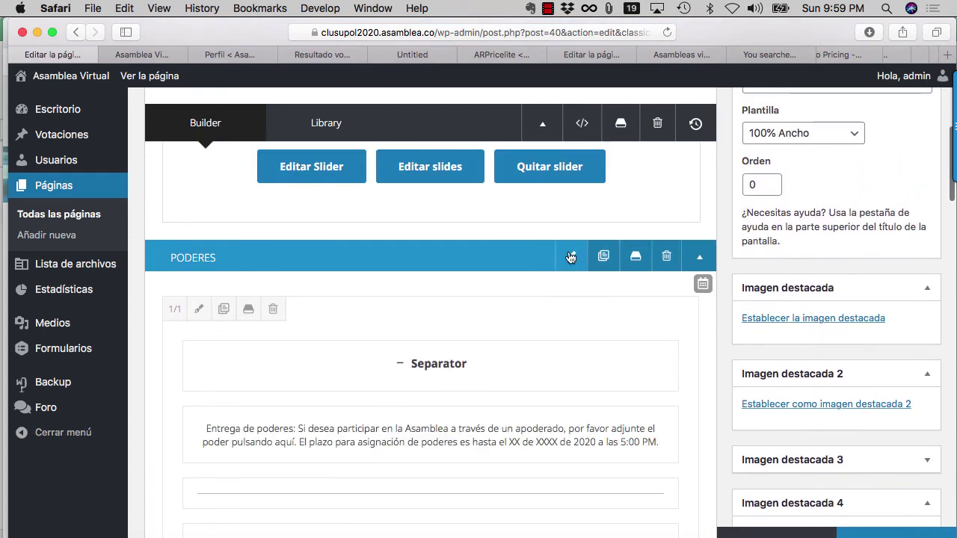
click(571, 258)
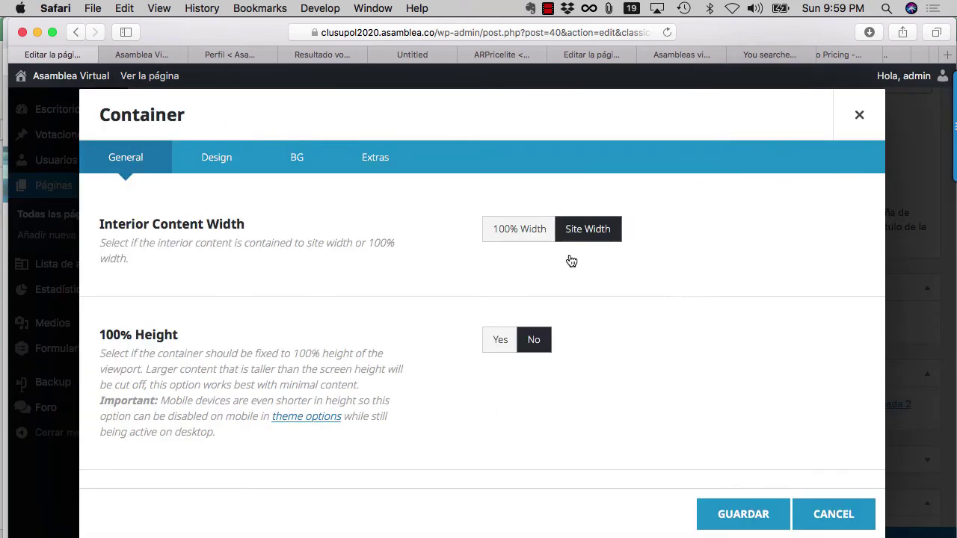
scroll(569, 261, down, 5)
scroll(633, 310, down, 1)
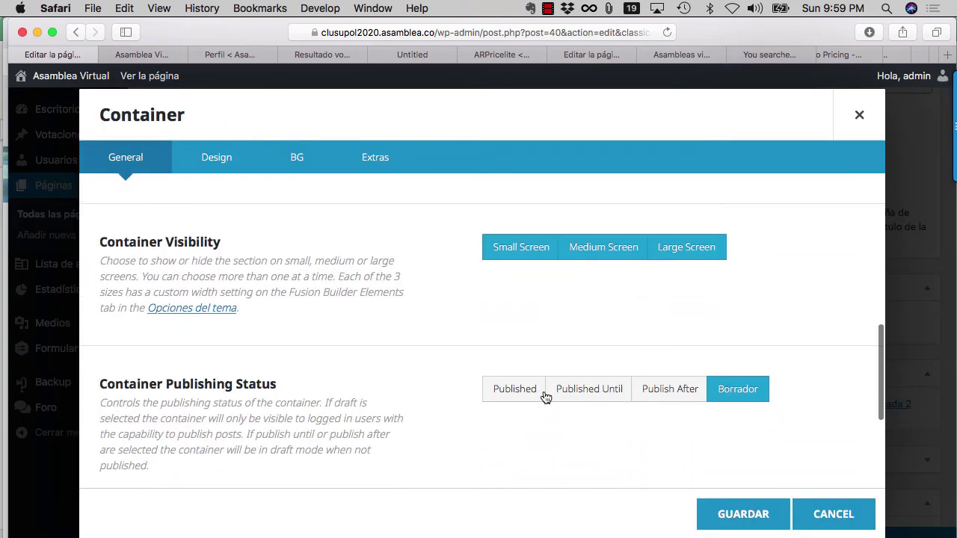
click(507, 393)
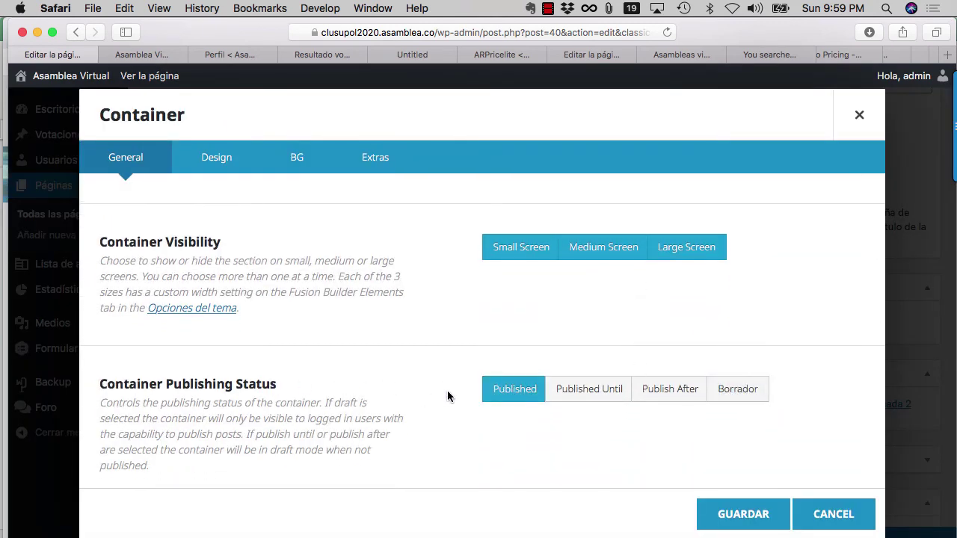
click(741, 516)
Update the Inicio page and reload the published home page in Chrome to check the PODERES section
scroll(781, 348, up, 5)
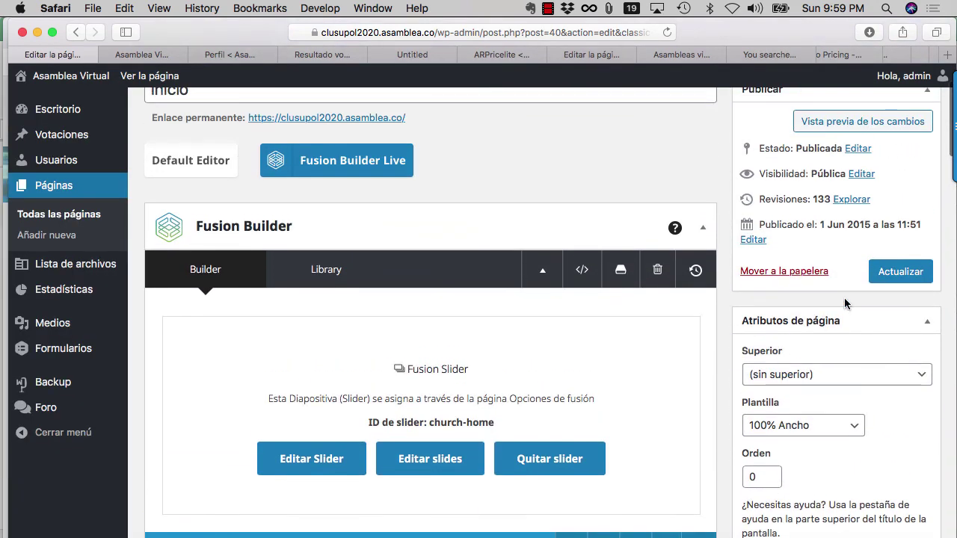
click(888, 282)
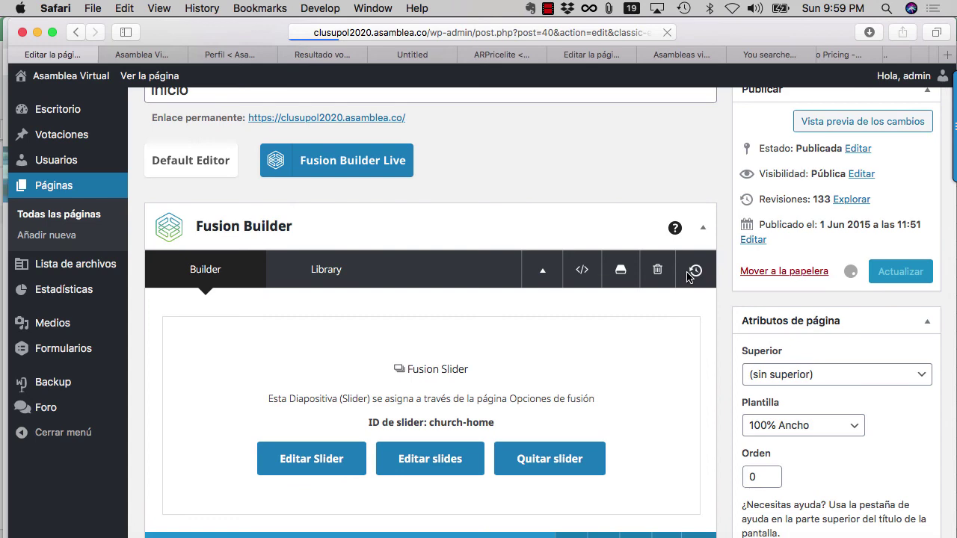
key(super+Tab)
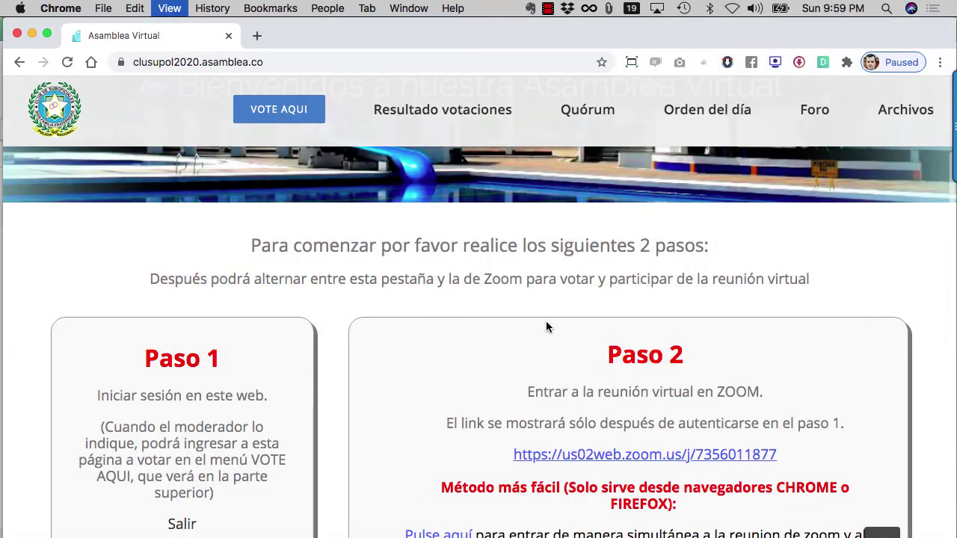
key(super+r)
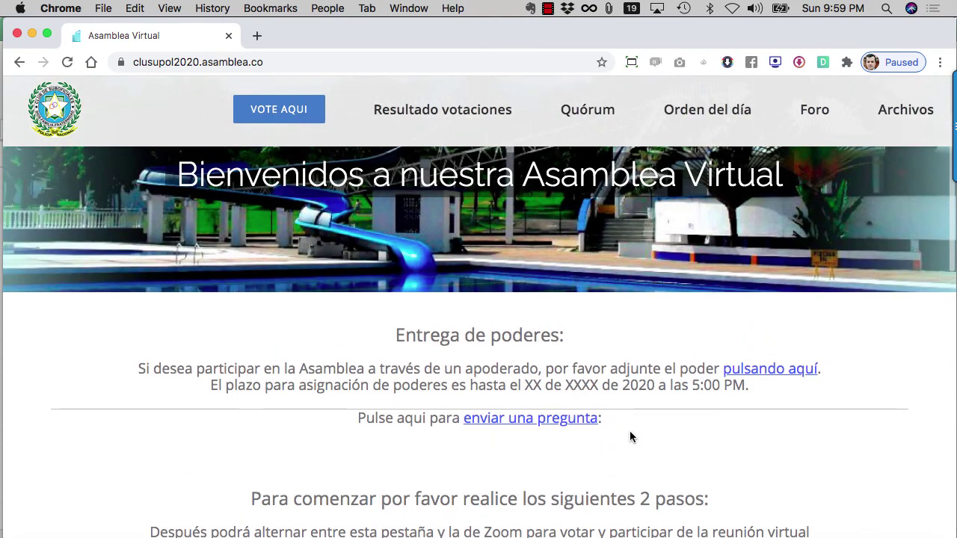
Delete the "Pulse aqui para enviar una pregunta:" text block from the PODERES container in Safari and update the Inicio page
key(super+Tab)
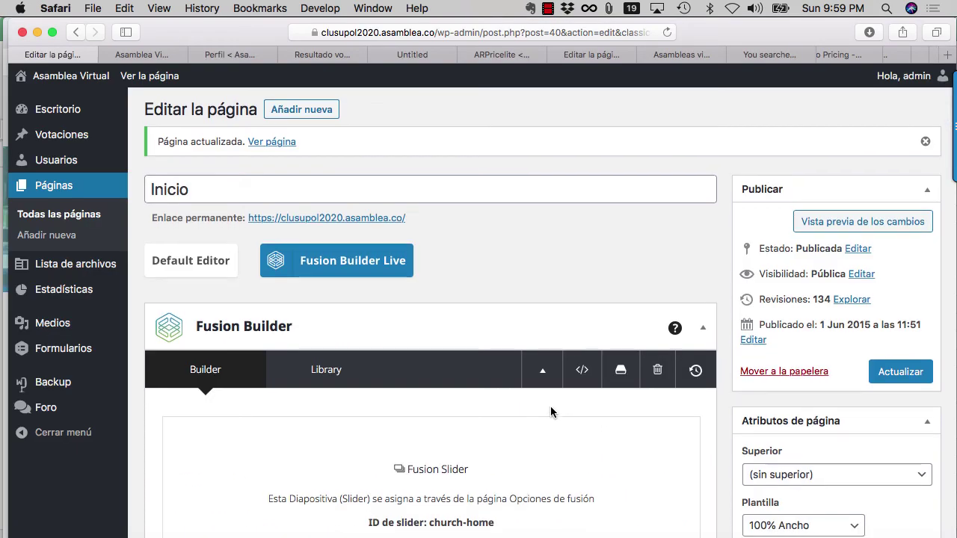
scroll(550, 406, down, 5)
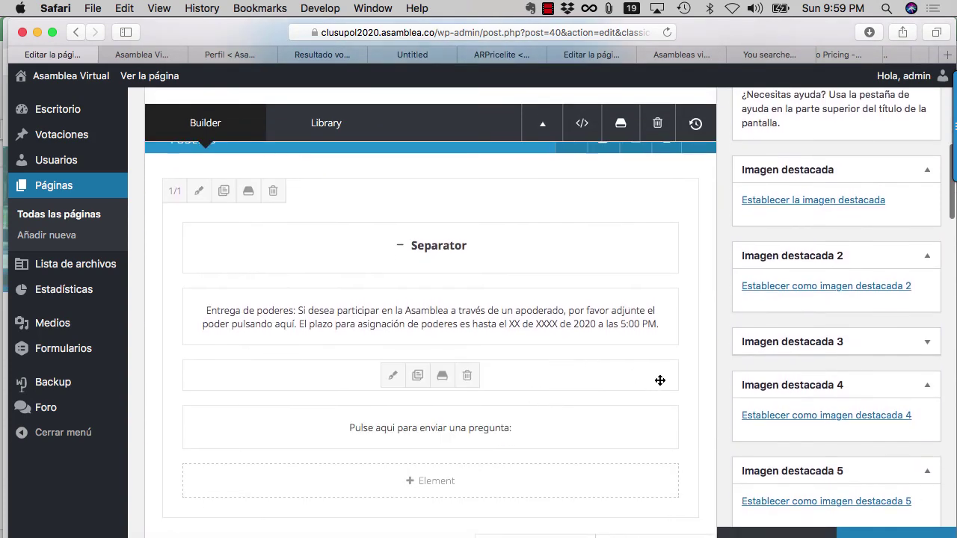
scroll(673, 383, down, 1)
click(465, 398)
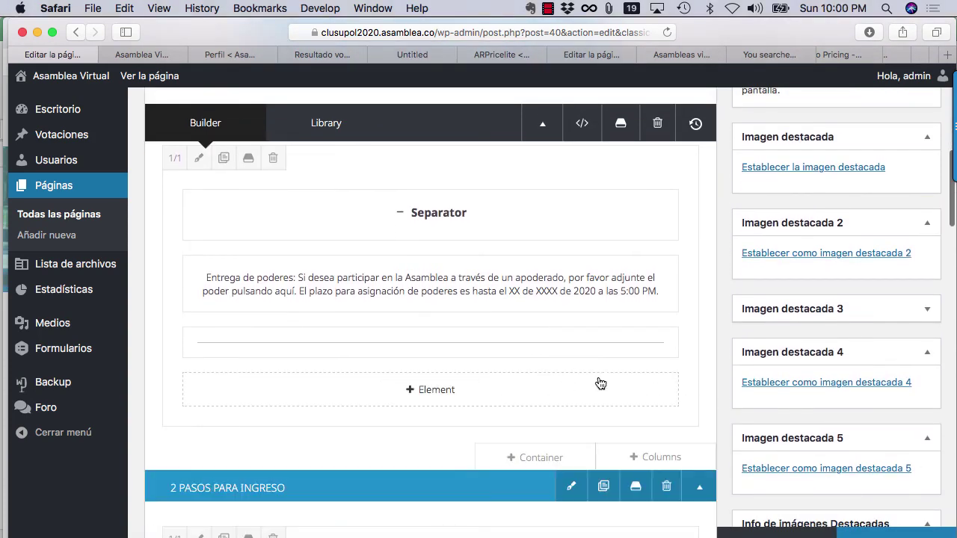
scroll(729, 400, up, 10)
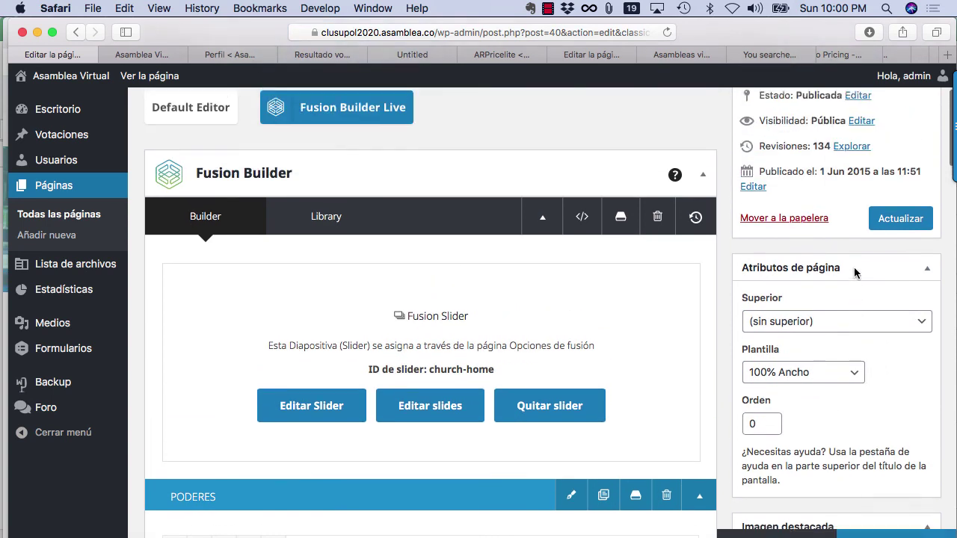
click(900, 233)
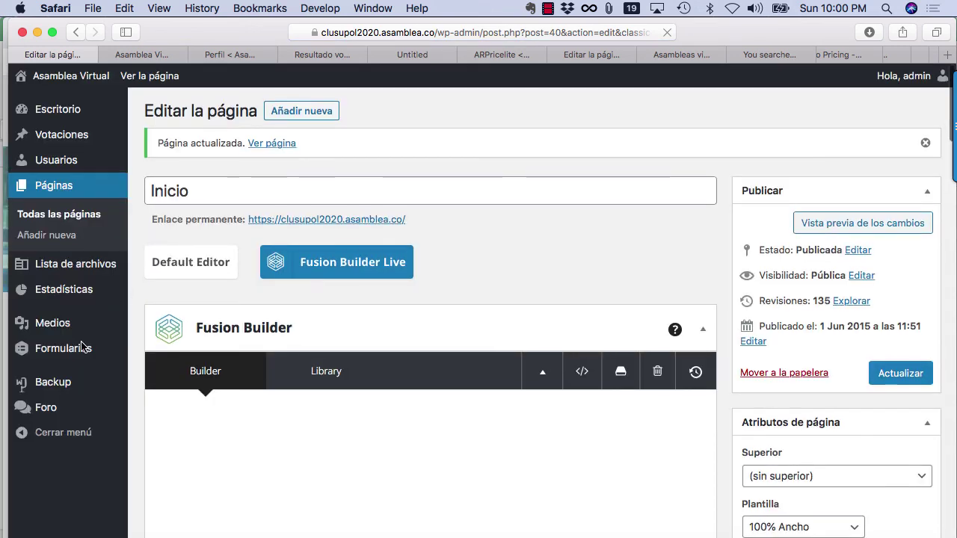
Open the Poder form's notification settings and edit "Notificación del administrador"
mouse_move(65, 352)
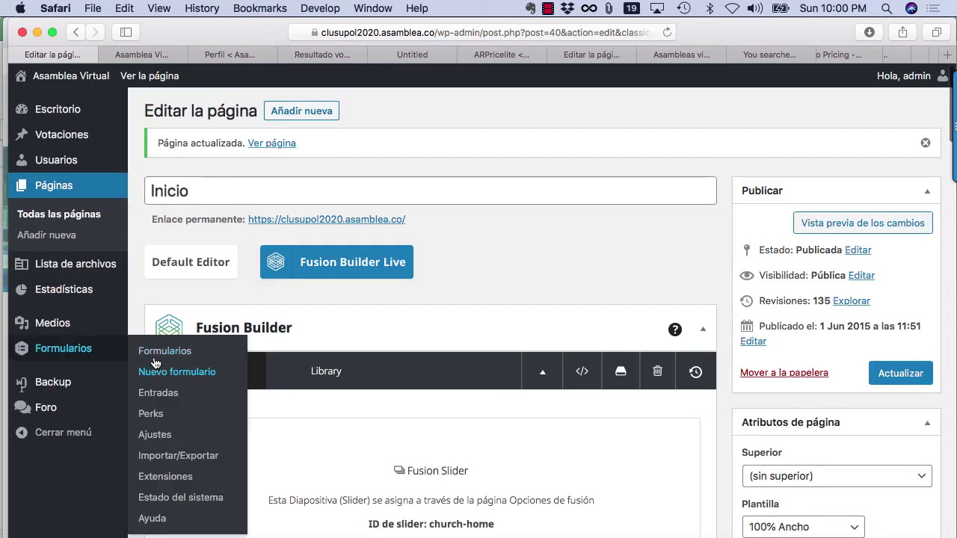
click(155, 351)
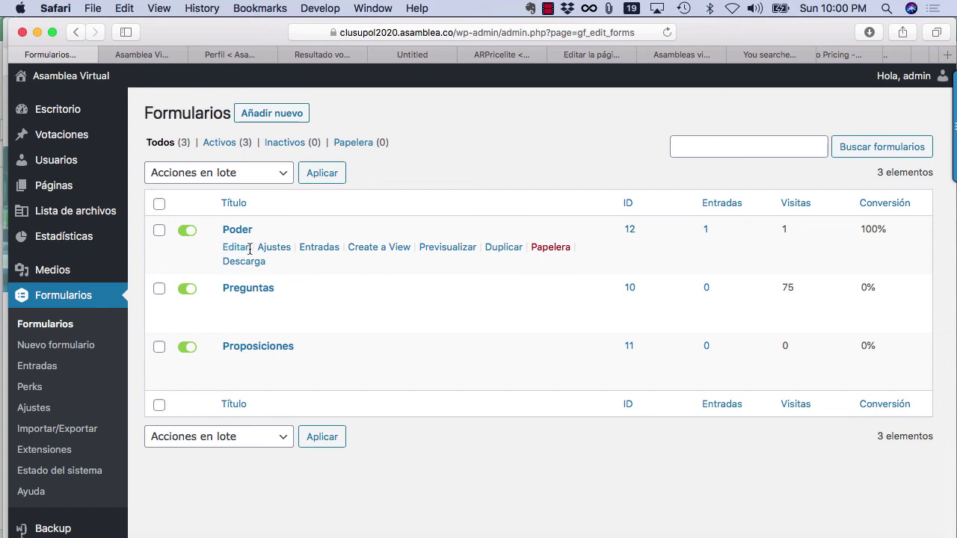
mouse_move(273, 250)
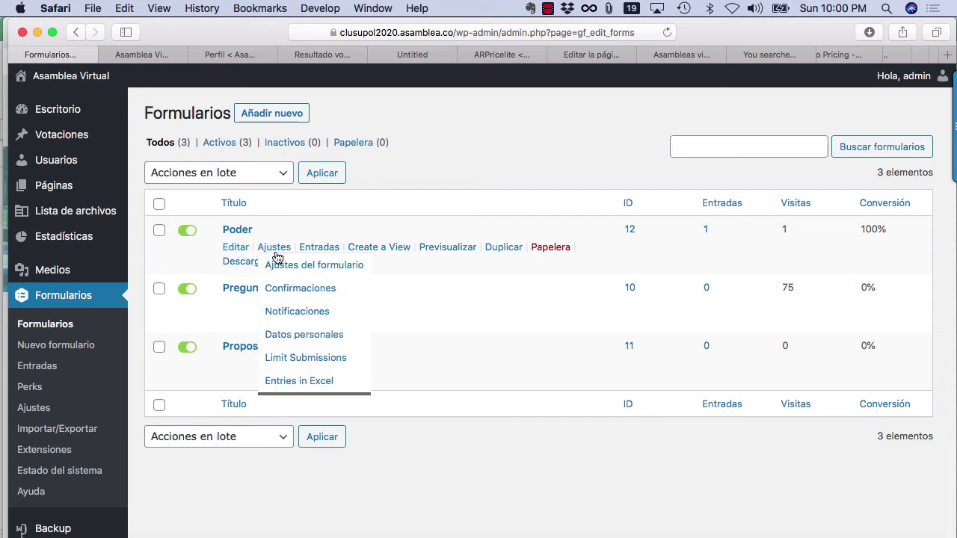
click(318, 319)
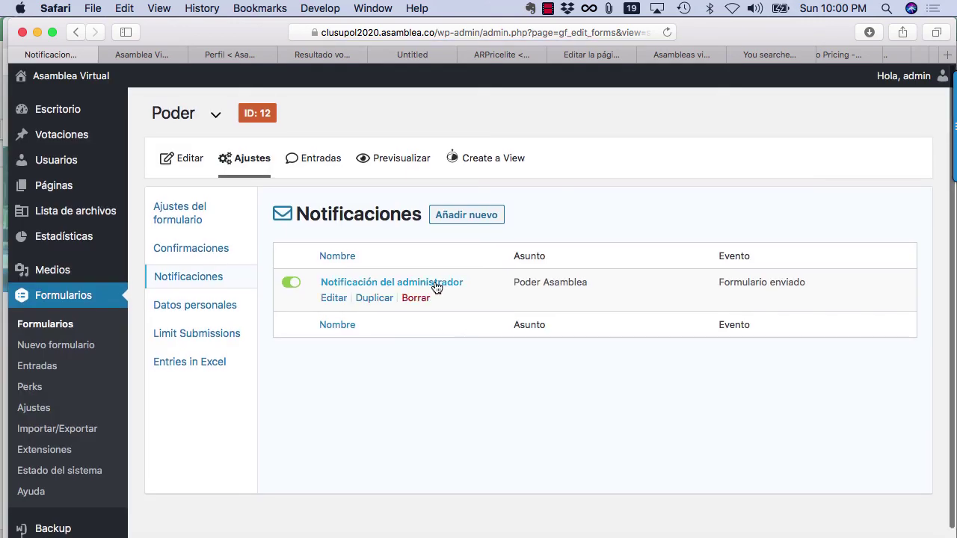
click(334, 298)
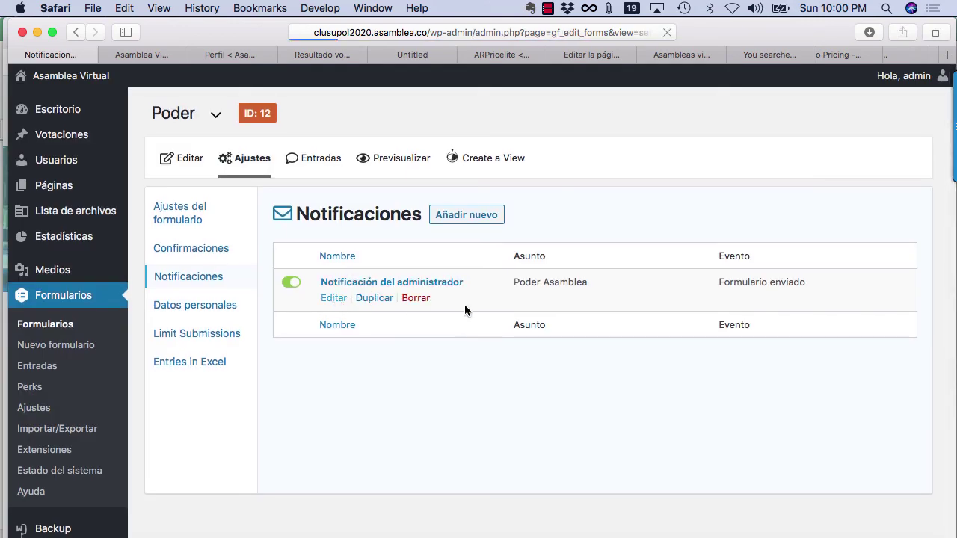
Select the recipient address in the notification's Enviar a Email field to review where submissions are sent
scroll(517, 329, down, 2)
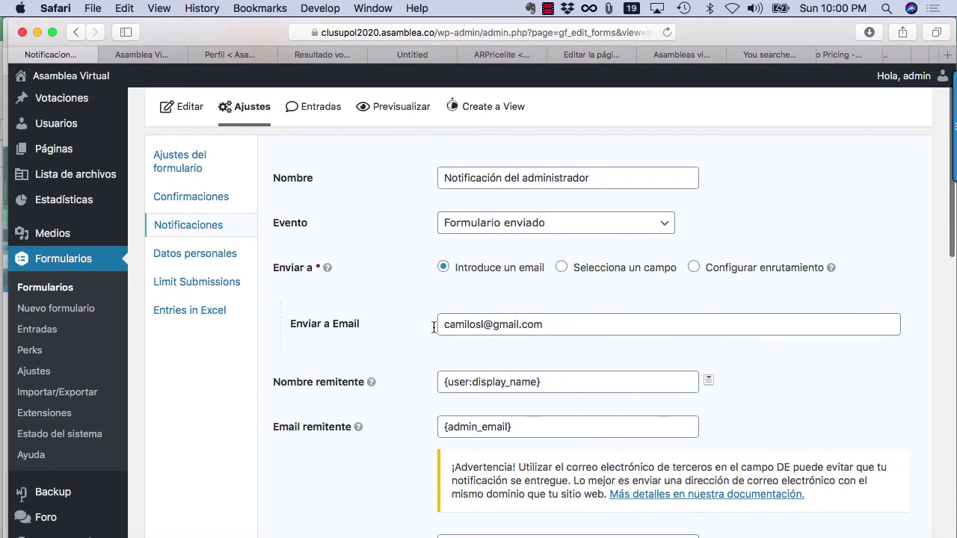
double_click(483, 323)
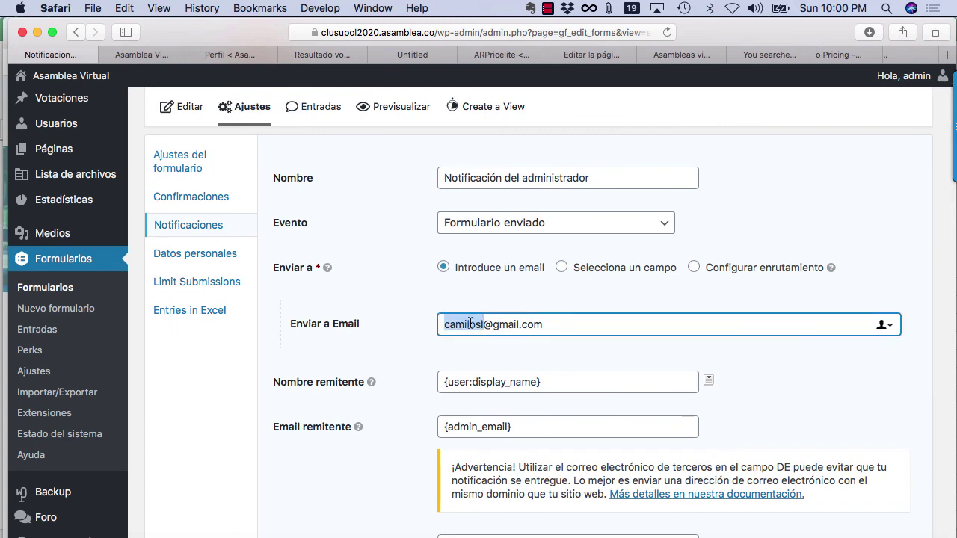
triple_click(470, 323)
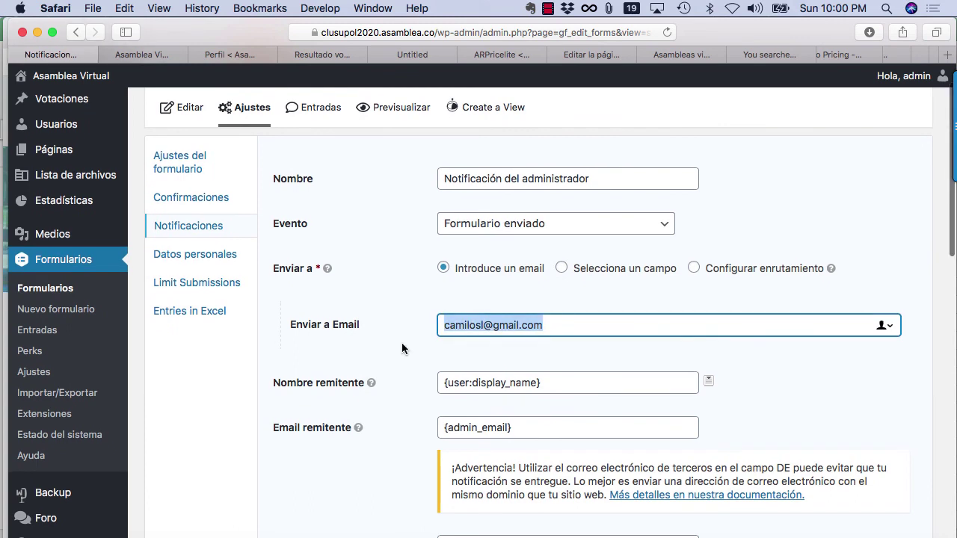
scroll(402, 348, up, 2)
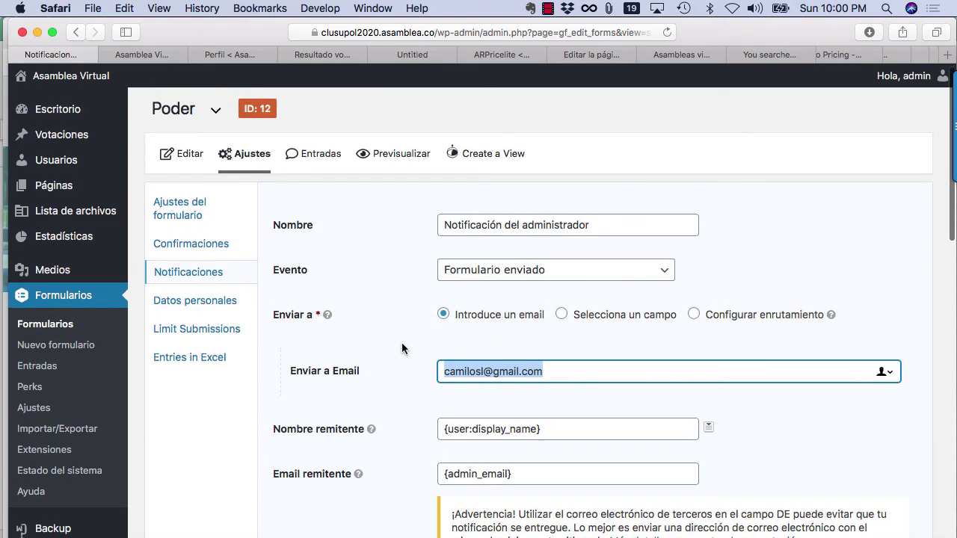
Open the Poder form's "Confirmación por defecto" for editing and review its type and message text
click(209, 249)
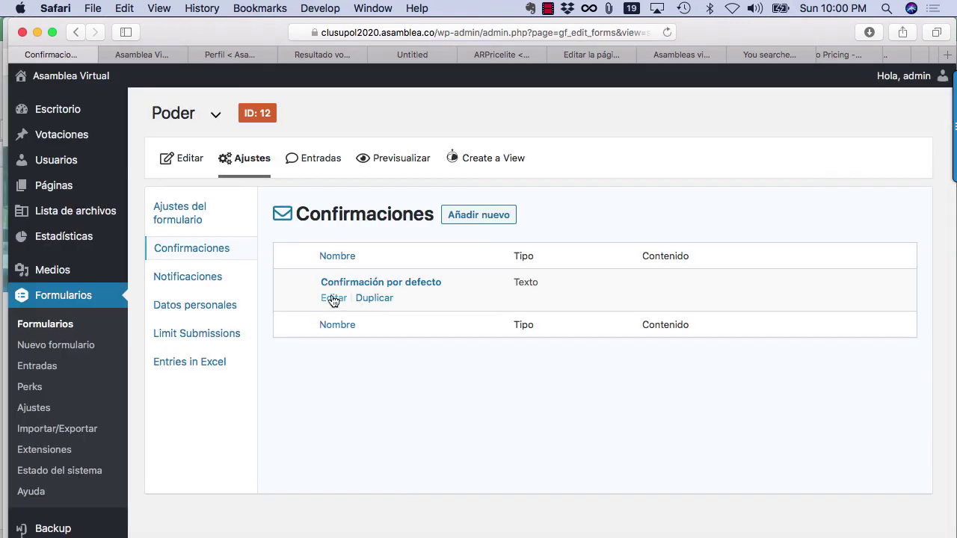
click(333, 298)
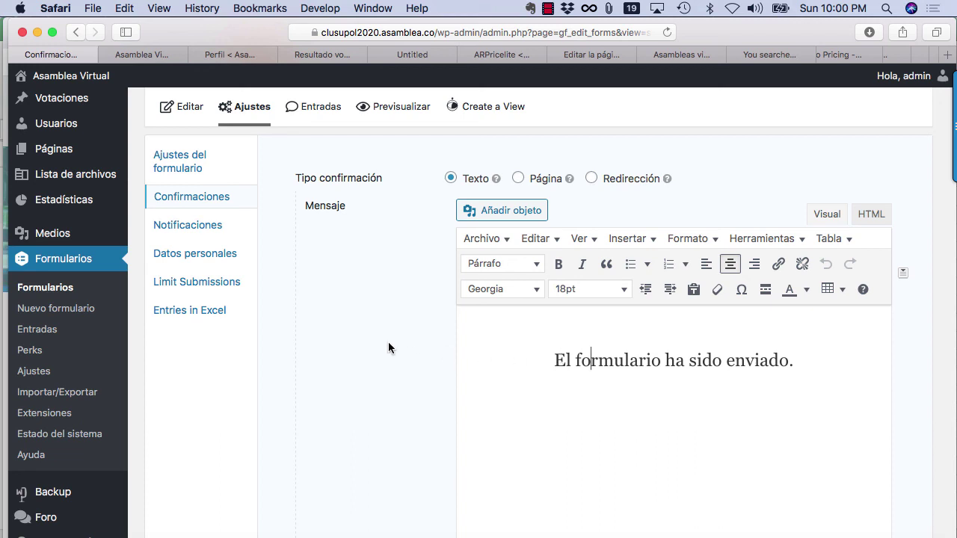
scroll(388, 348, down, 1)
scroll(388, 348, up, 3)
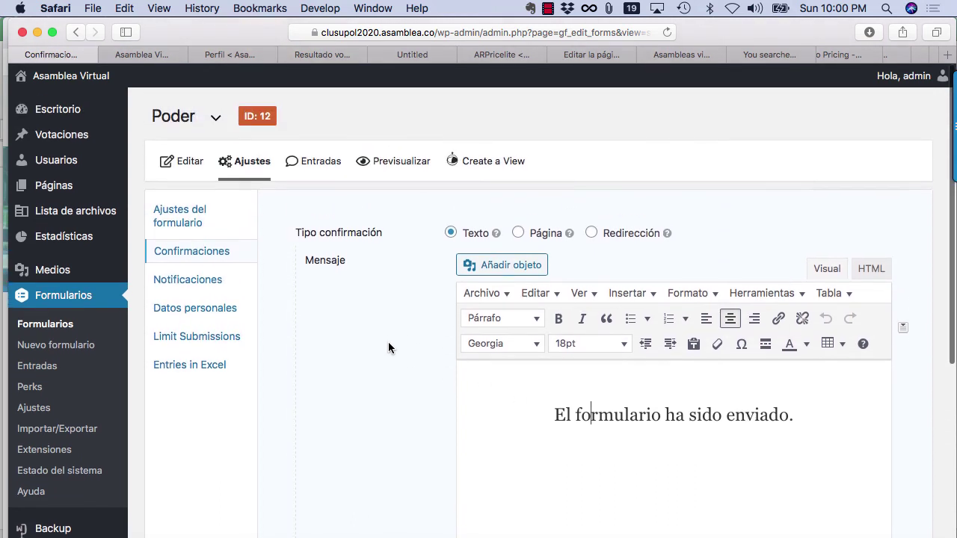
scroll(388, 348, down, 2)
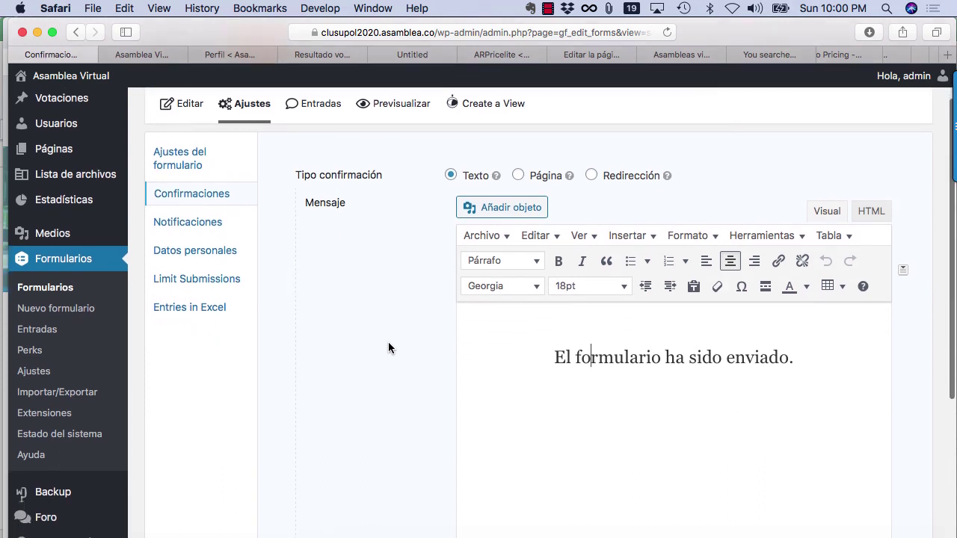
scroll(388, 344, down, 1)
scroll(388, 344, up, 2)
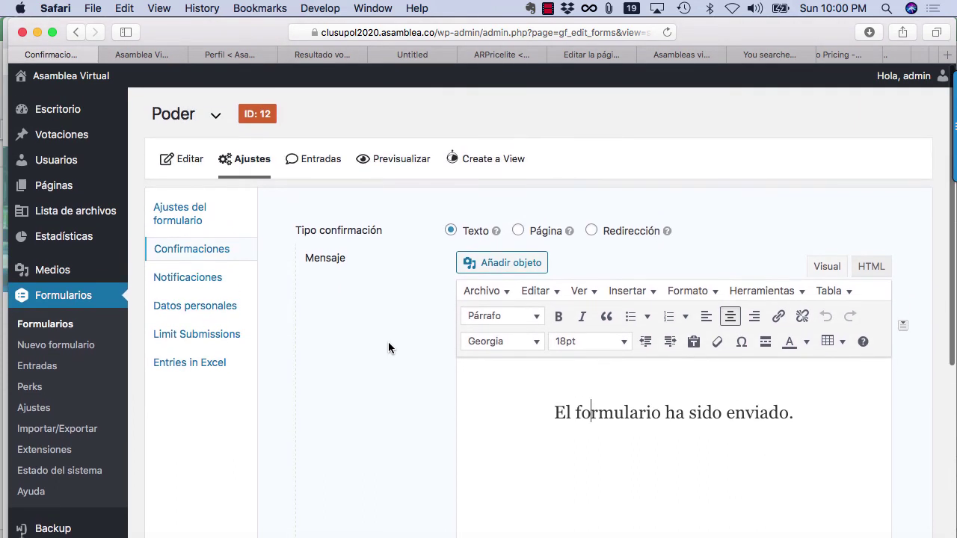